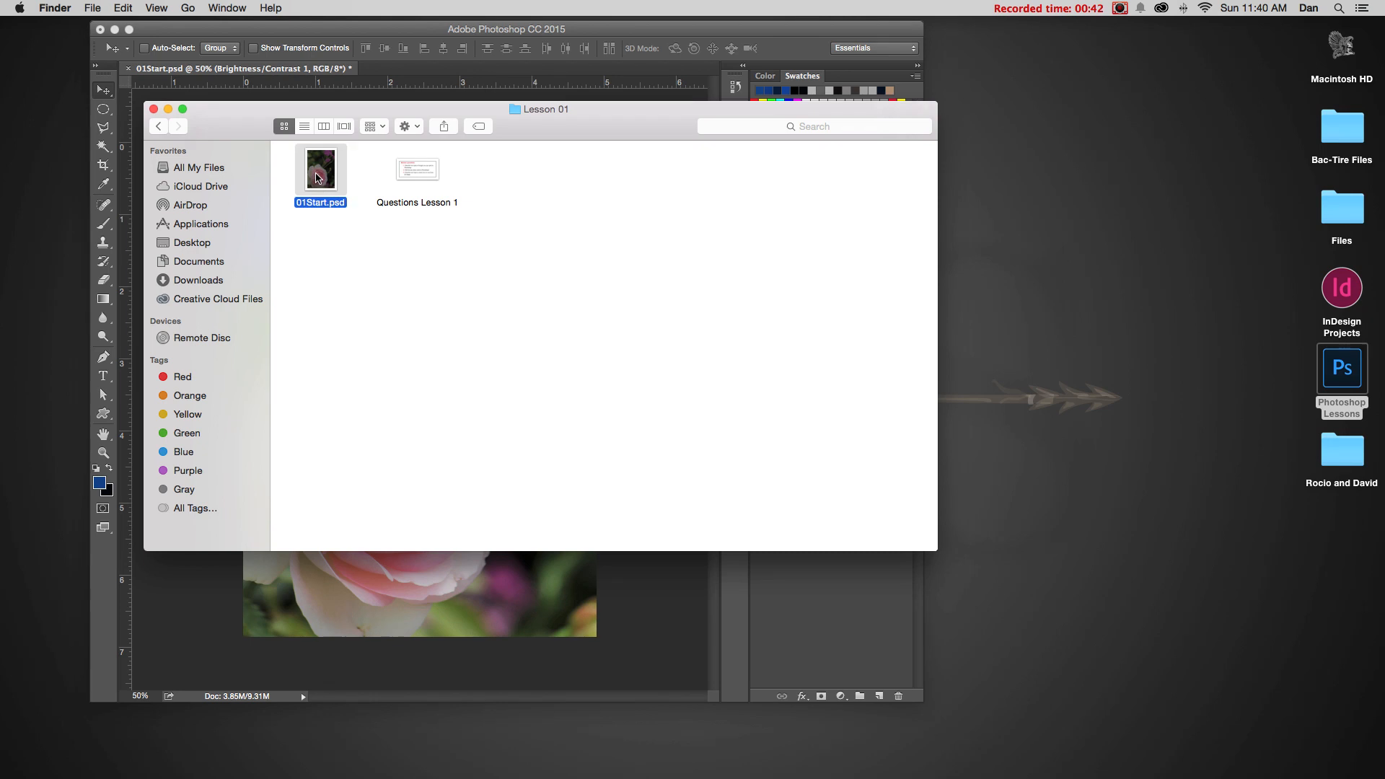
Step: Open 01Start.psd and save it to the Desktop as 01Start db.psd in Photoshop format with Maximize Compatibility
{"action": "double_click", "coordinate": [320, 179]}
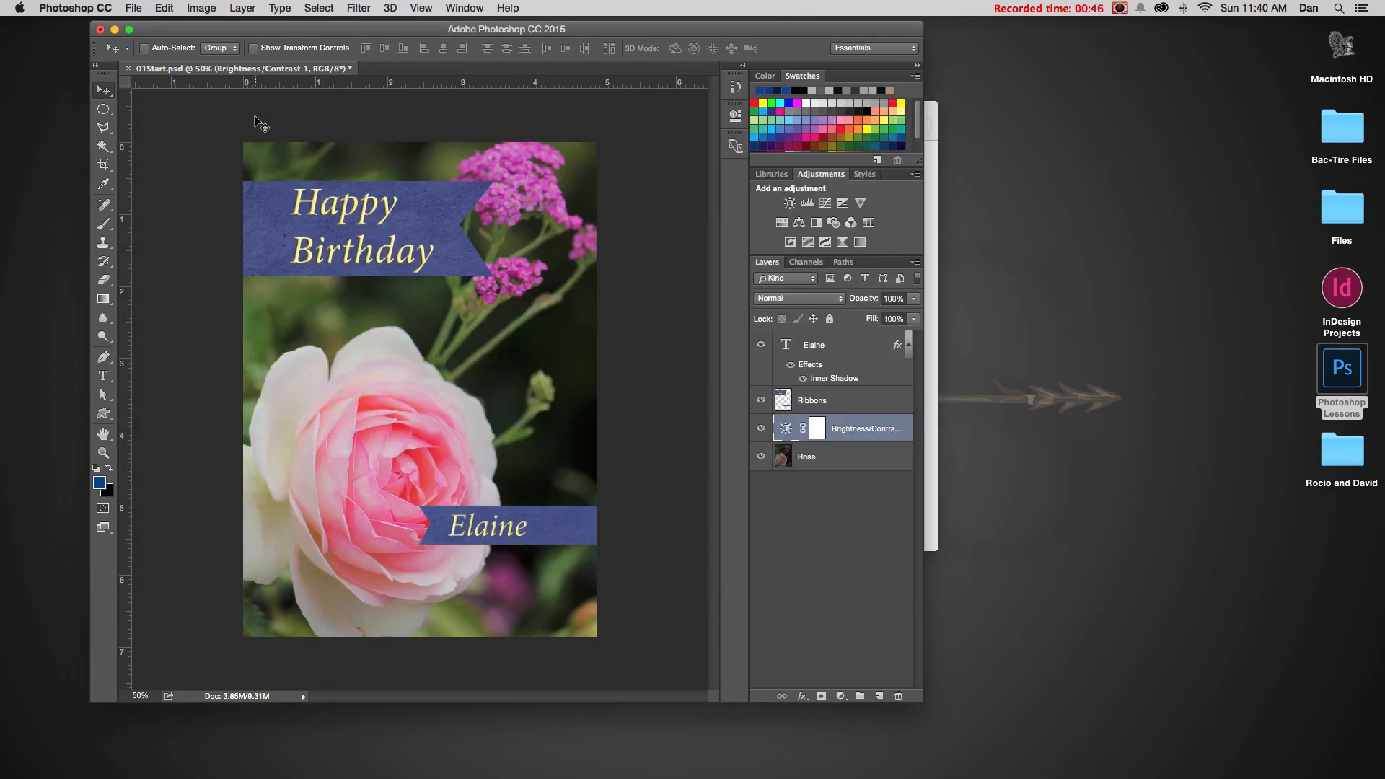
{"action": "left_click", "coordinate": [134, 7]}
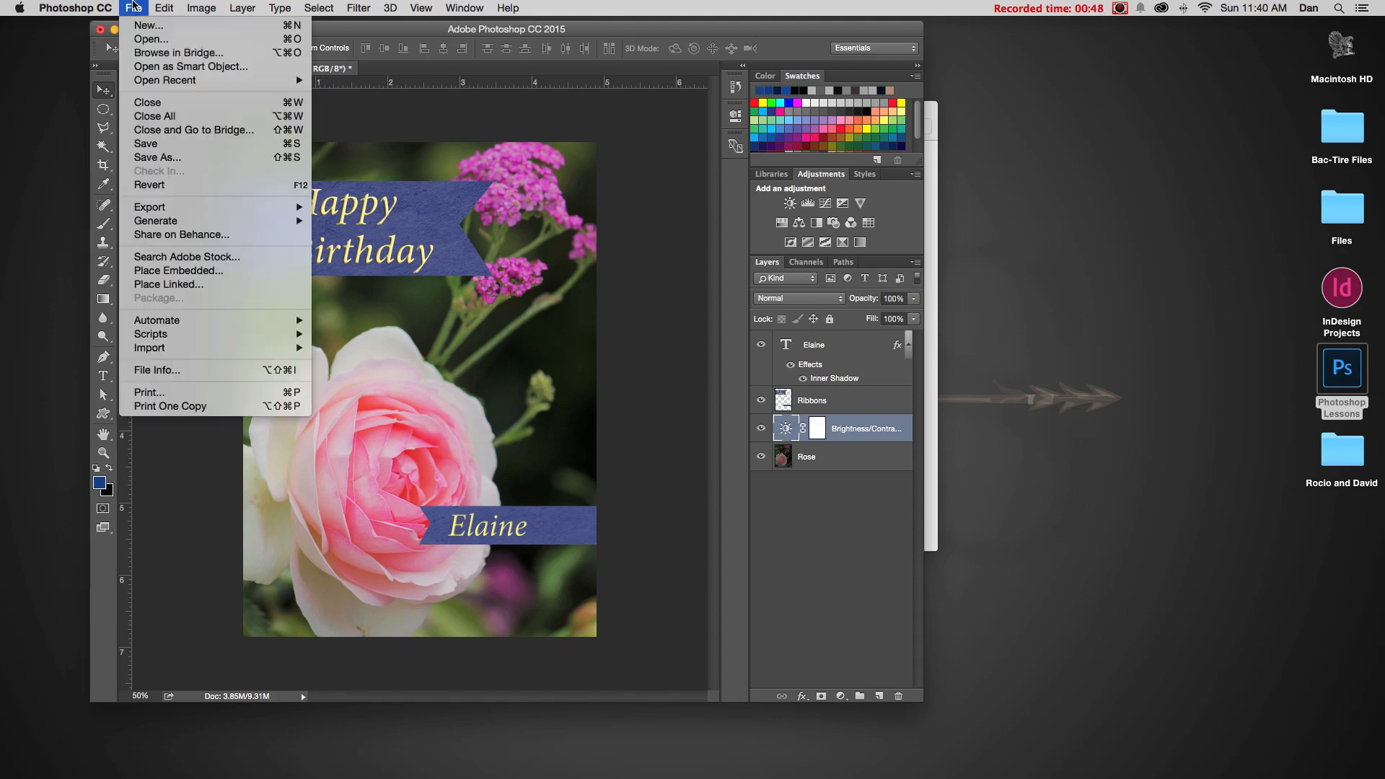
{"action": "left_click", "coordinate": [174, 157]}
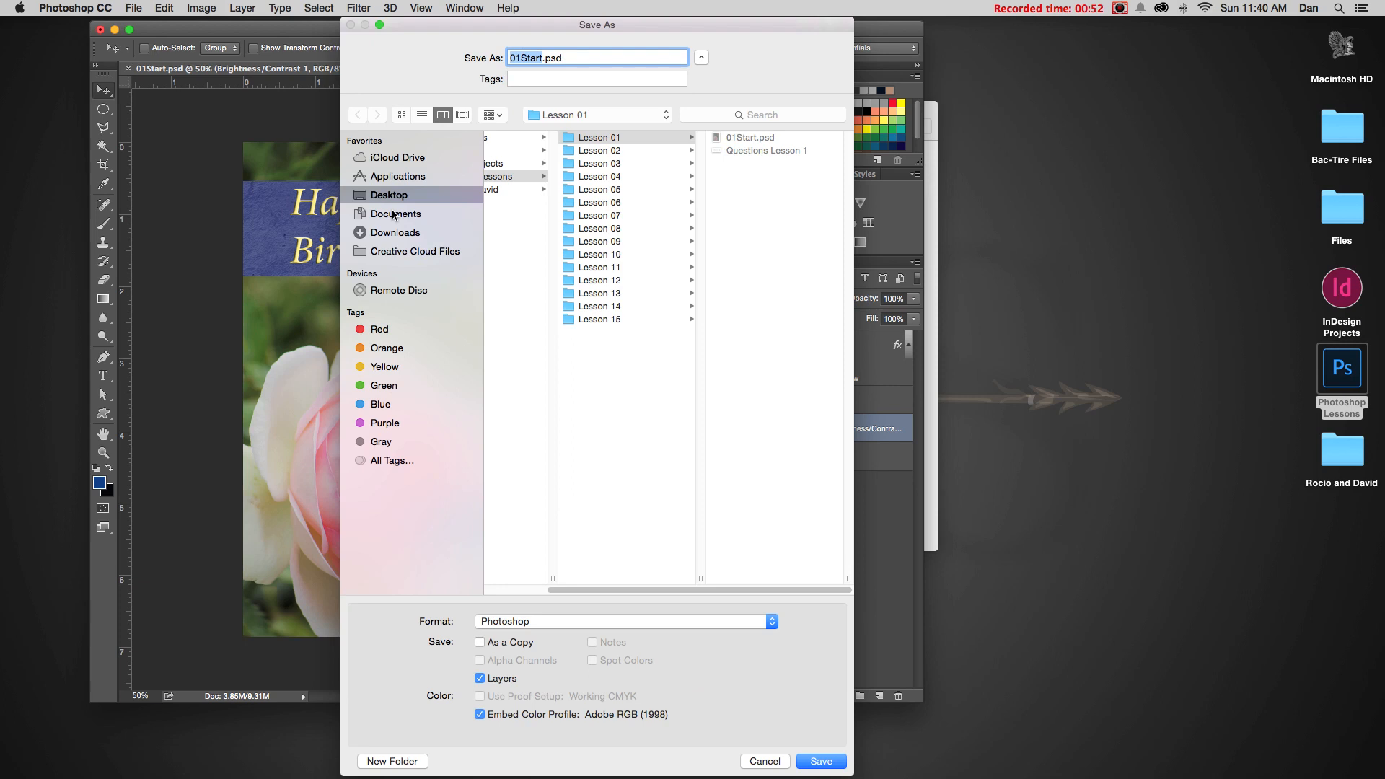
{"action": "key", "text": "Right"}
{"action": "type", "text": "db"}
{"action": "key", "text": "super+d"}
{"action": "left_click", "coordinate": [842, 754]}
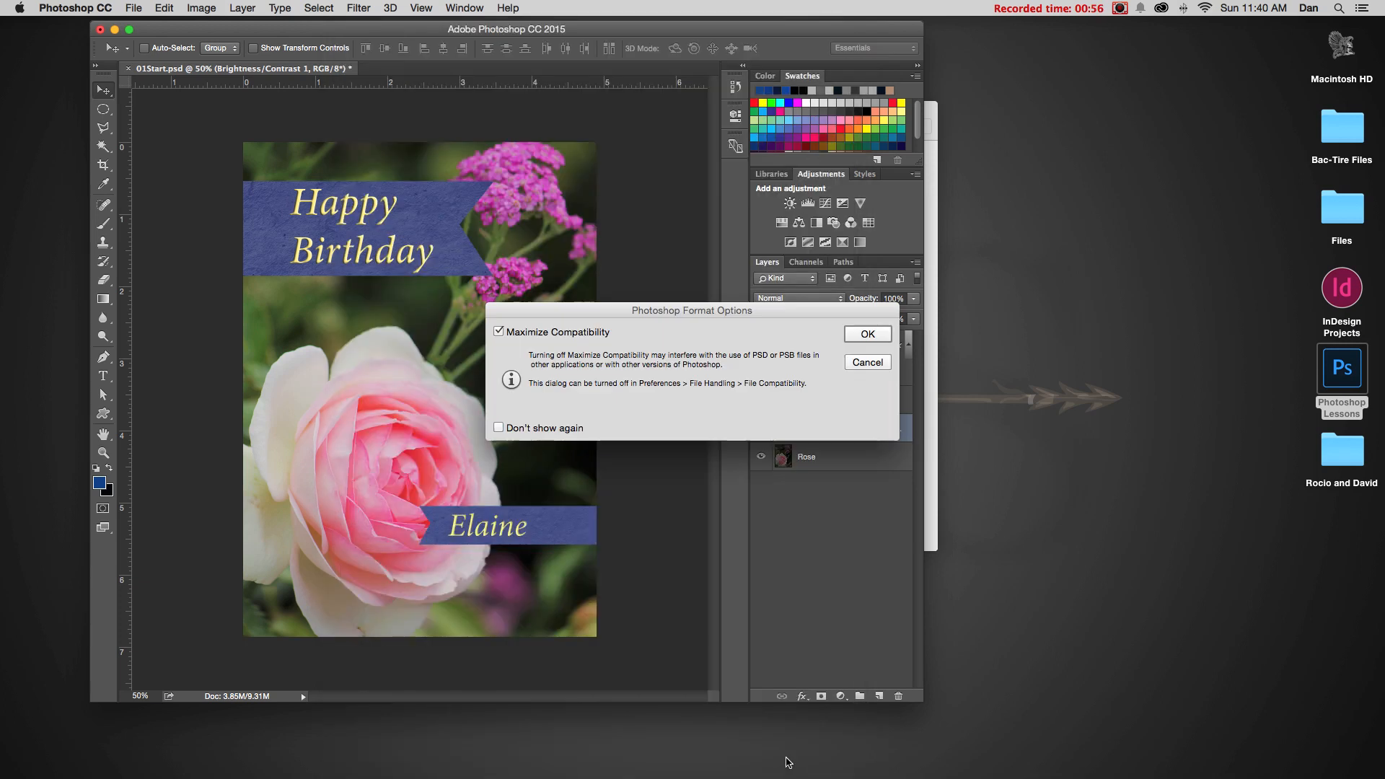
{"action": "left_click", "coordinate": [869, 330]}
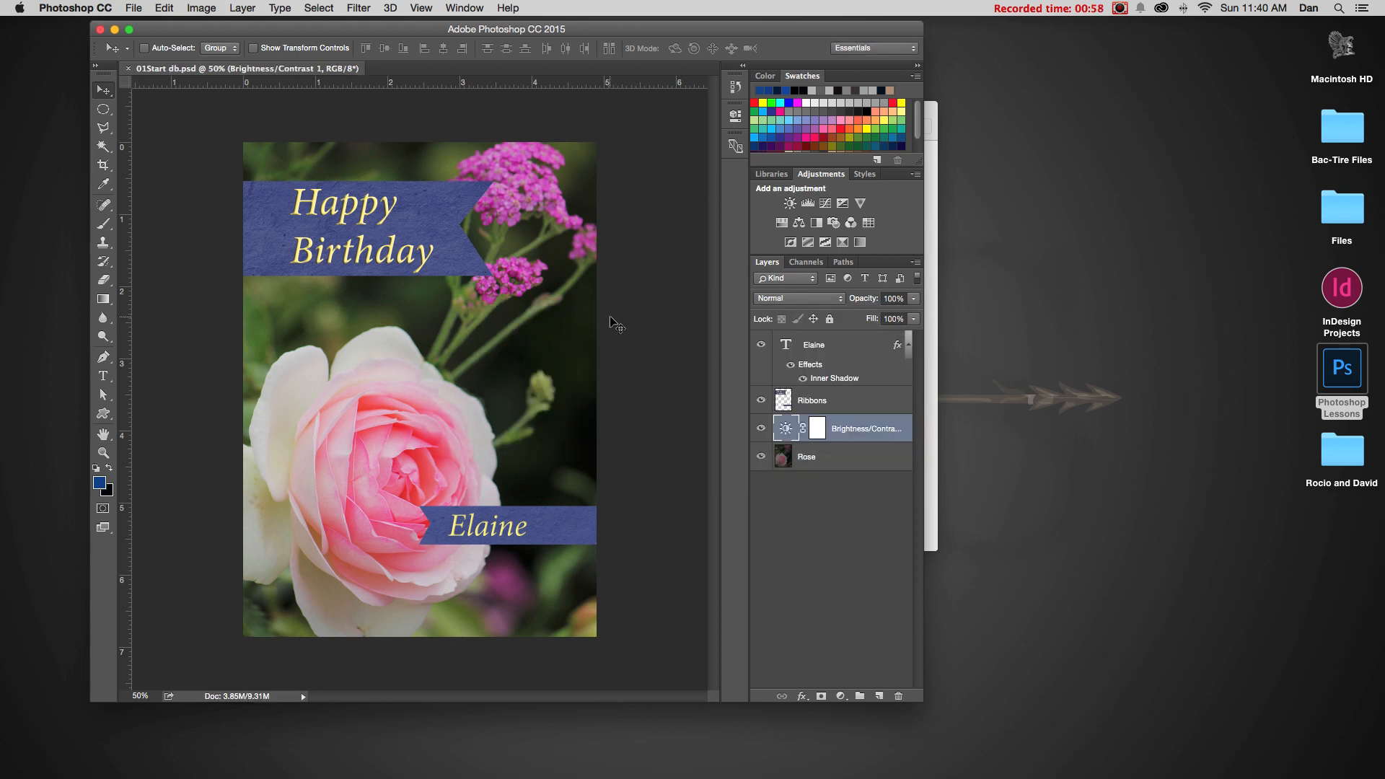
Step: Close the saved copy and open the original 01Start.psd from the Lesson 01 folder
{"action": "key", "text": "super+w"}
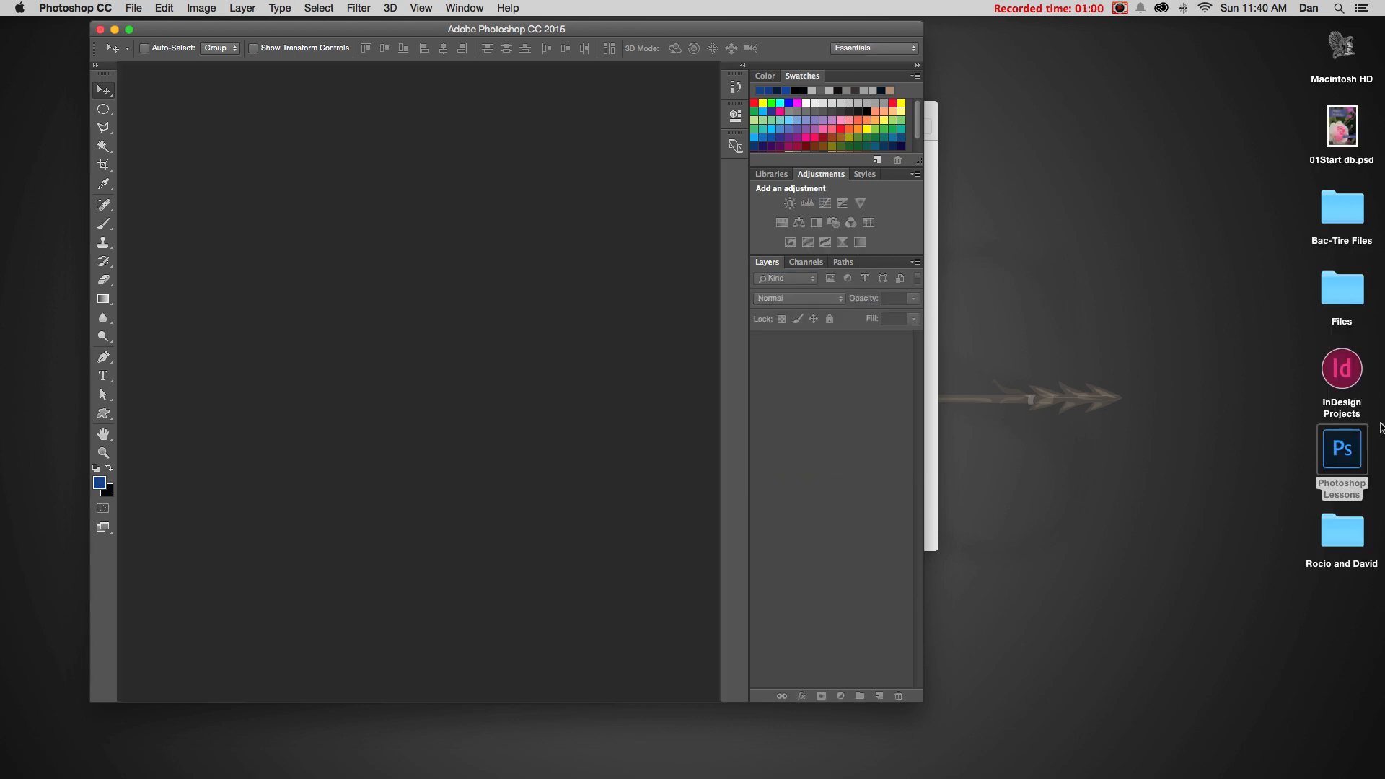
{"action": "double_click", "coordinate": [1343, 450]}
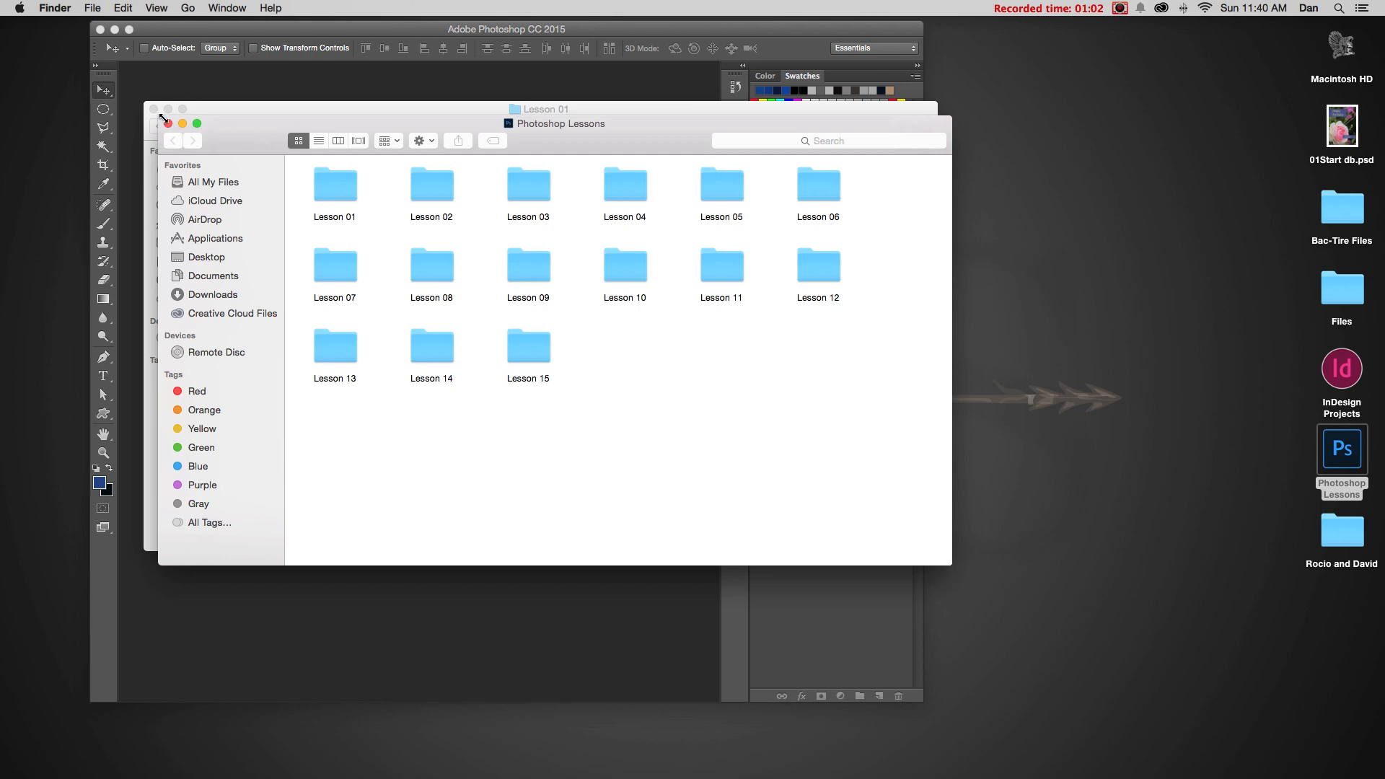
{"action": "left_click", "coordinate": [167, 123]}
{"action": "double_click", "coordinate": [318, 169]}
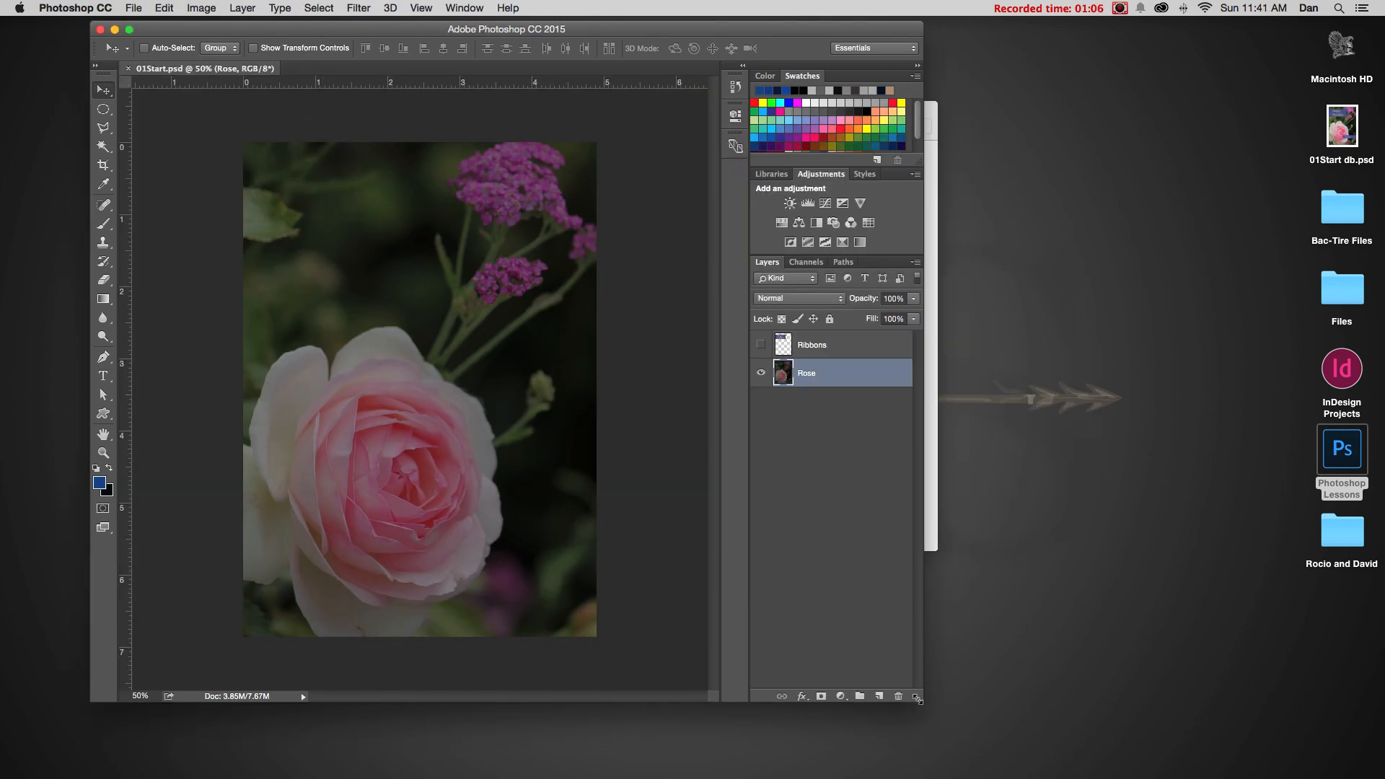
Step: Enlarge the application frame and shift it slightly on the desktop
{"action": "left_click_drag", "start_coordinate": [917, 698], "coordinate": [1202, 725]}
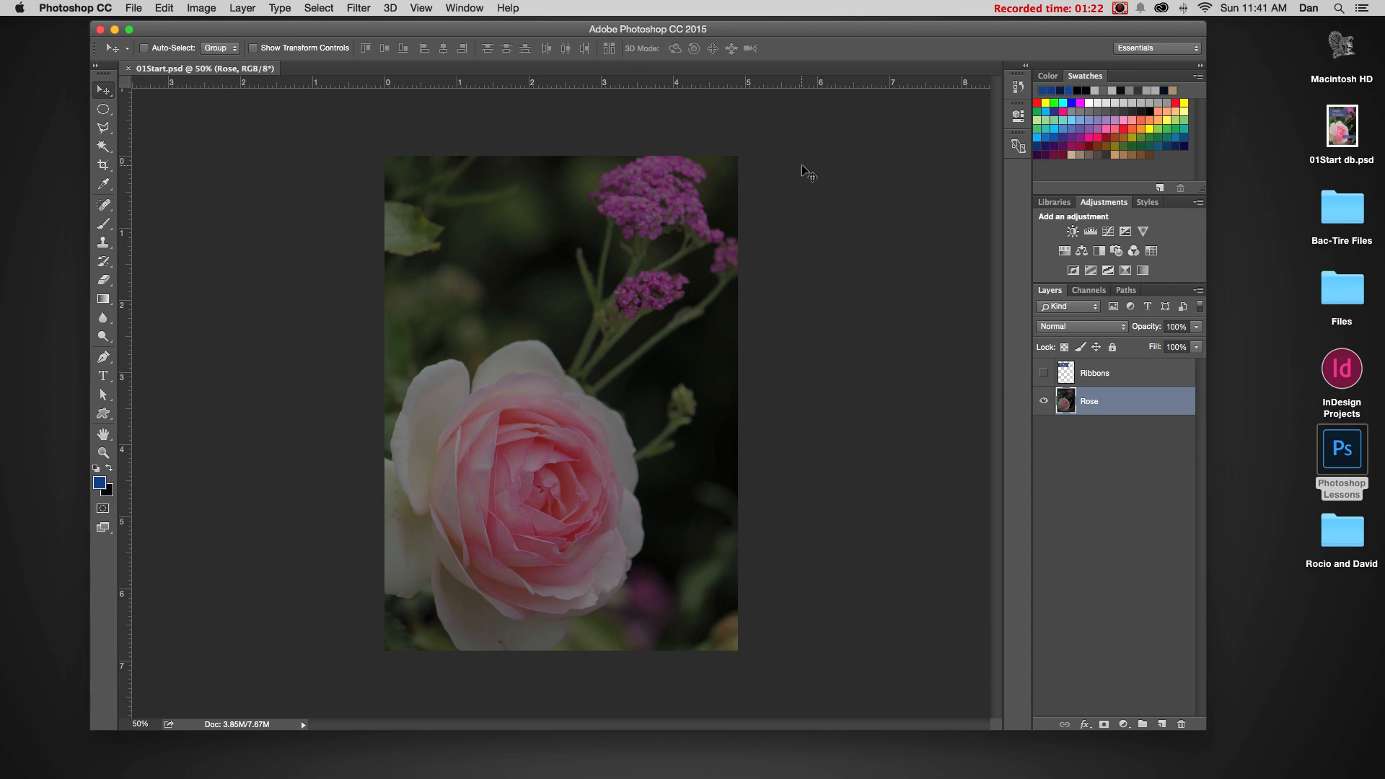
{"action": "left_click", "coordinate": [43, 7]}
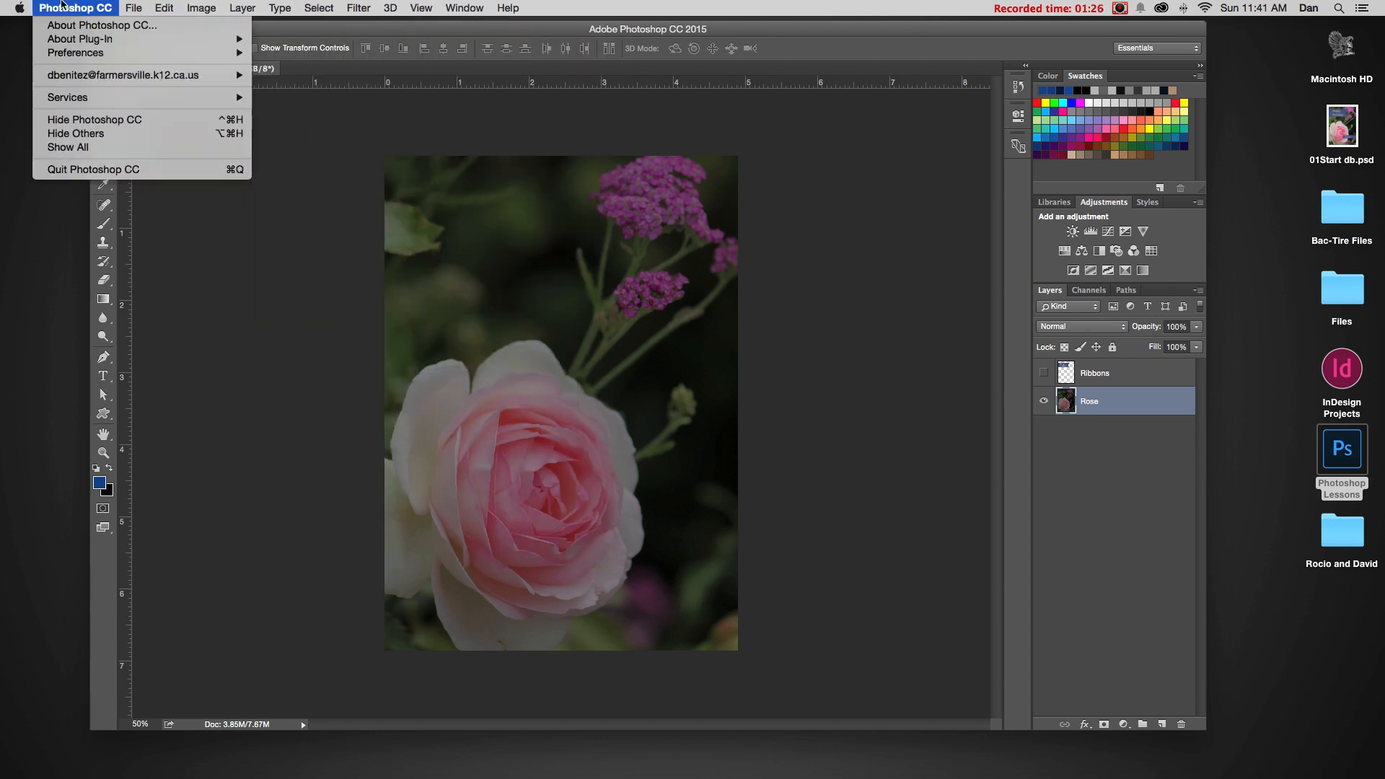
{"action": "mouse_move", "coordinate": [465, 7]}
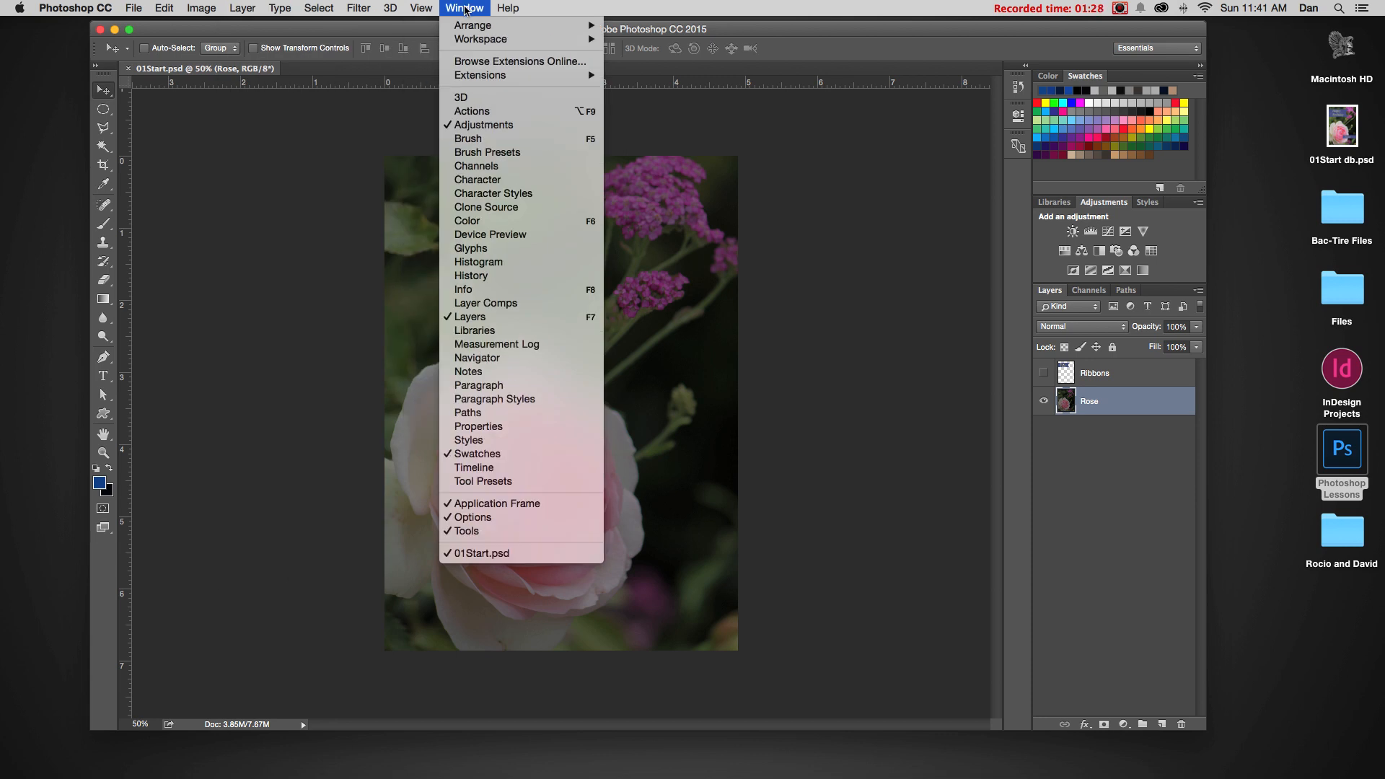
{"action": "left_click", "coordinate": [462, 9]}
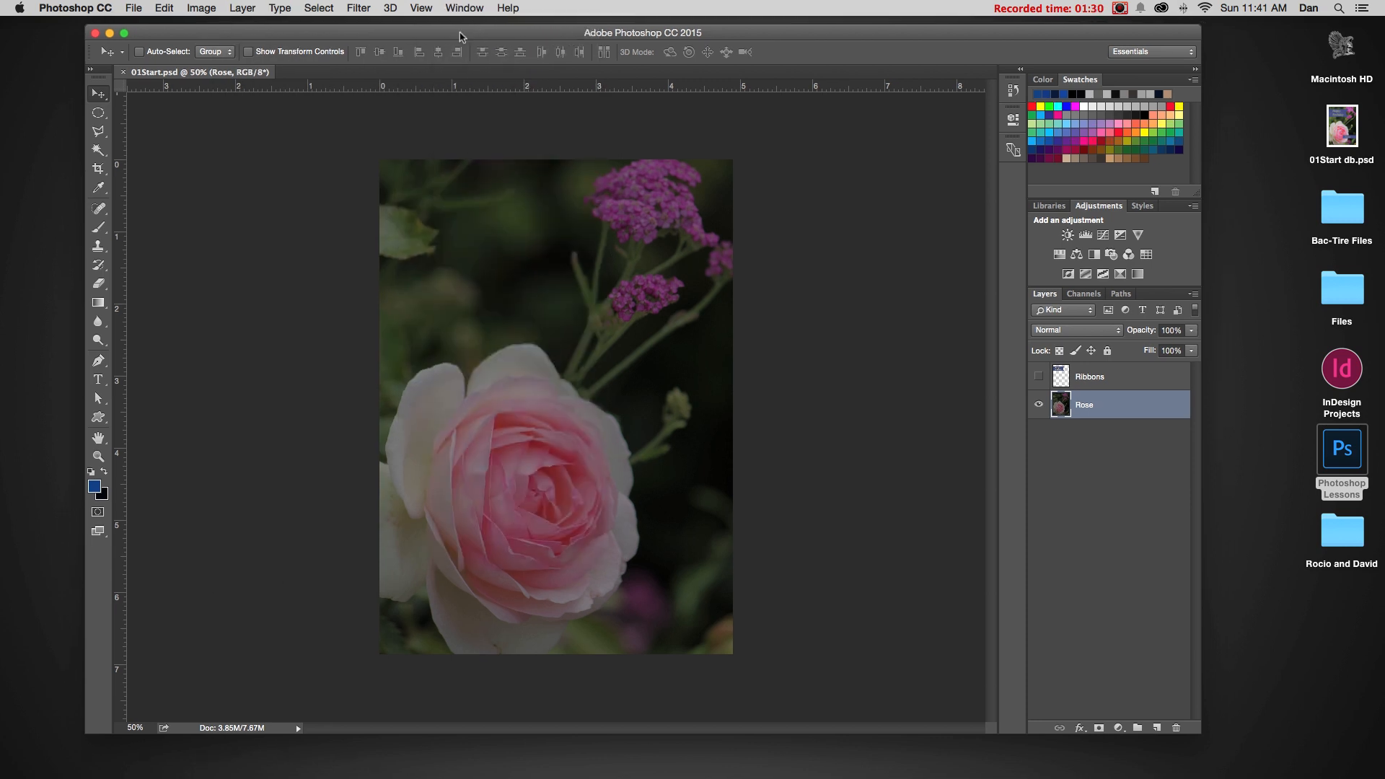
{"action": "left_click_drag", "start_coordinate": [481, 28], "coordinate": [461, 36]}
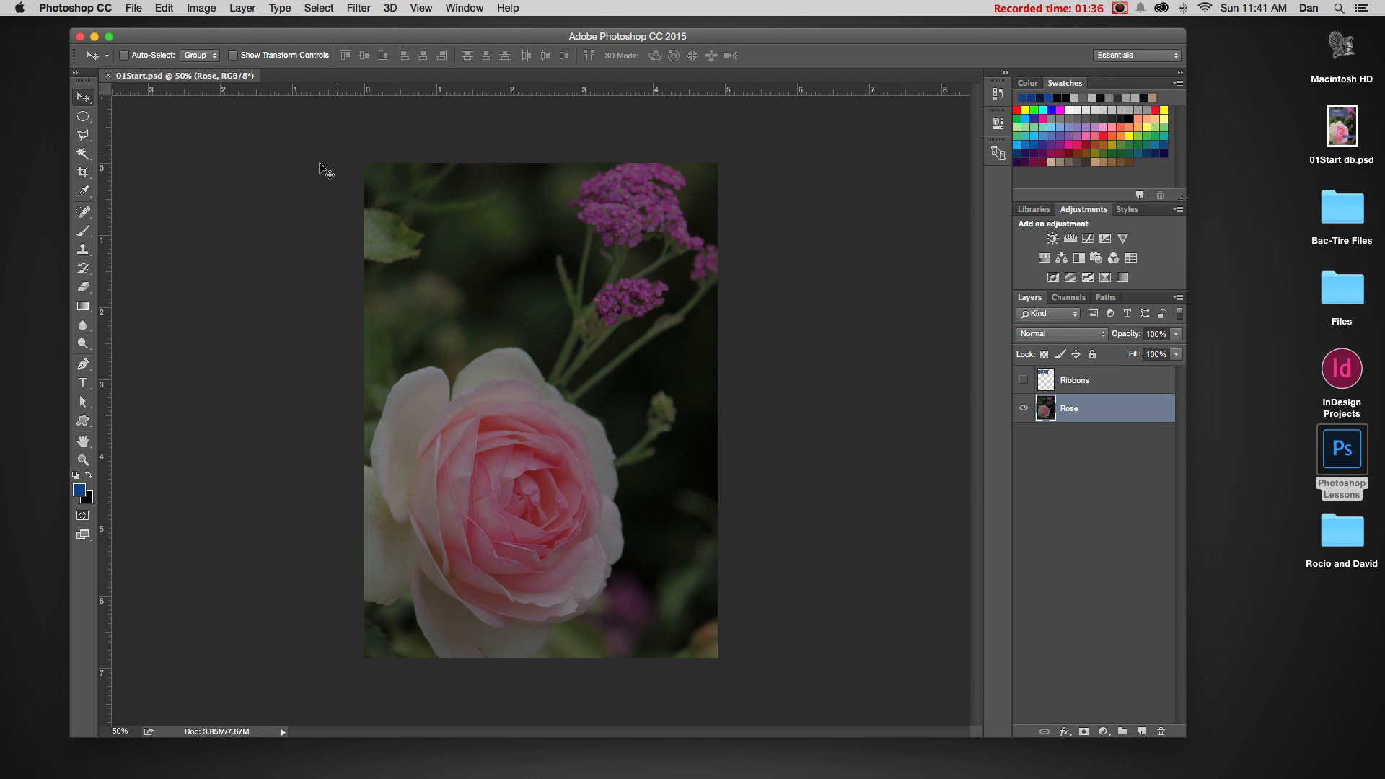
Step: Arrange the toolbox in two columns and undock it as a floating panel beside the image
{"action": "left_click", "coordinate": [76, 74]}
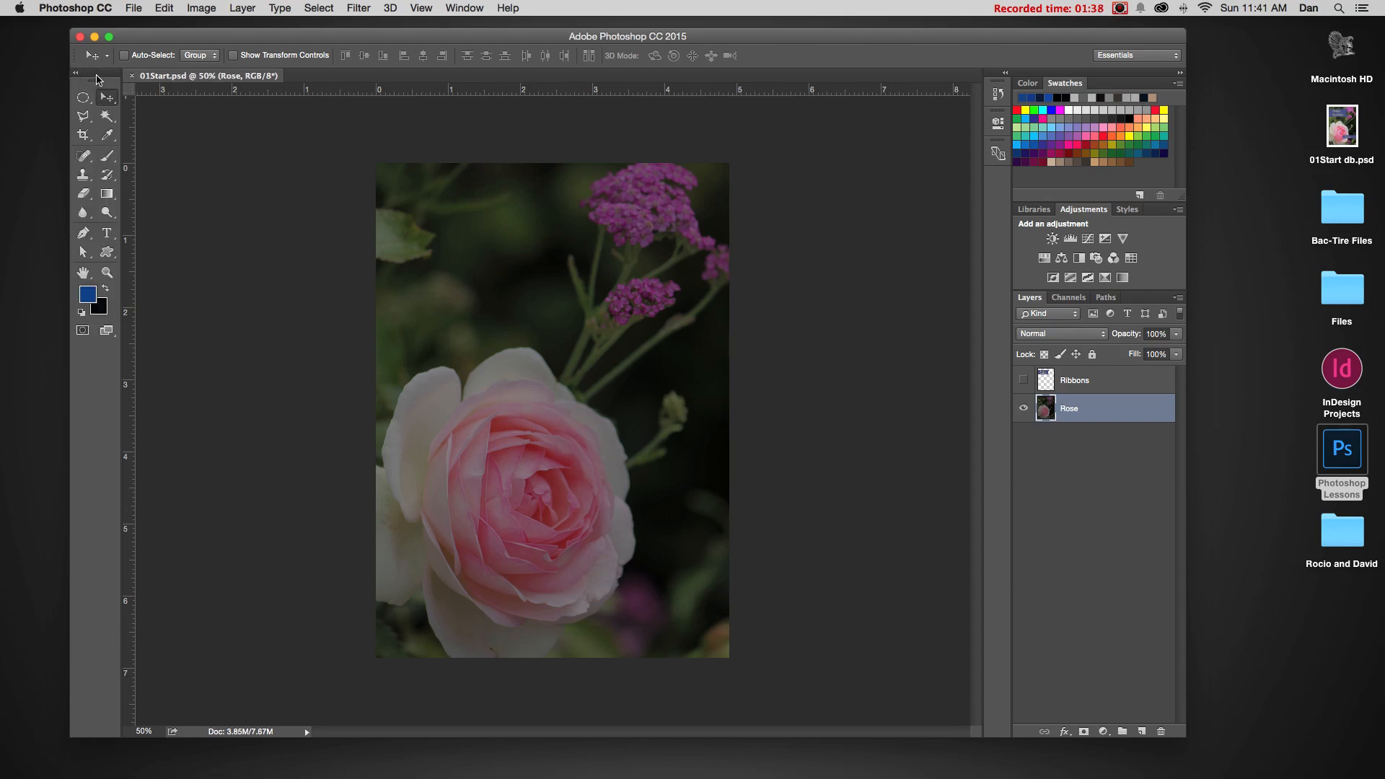
{"action": "left_click_drag", "start_coordinate": [99, 79], "coordinate": [268, 166]}
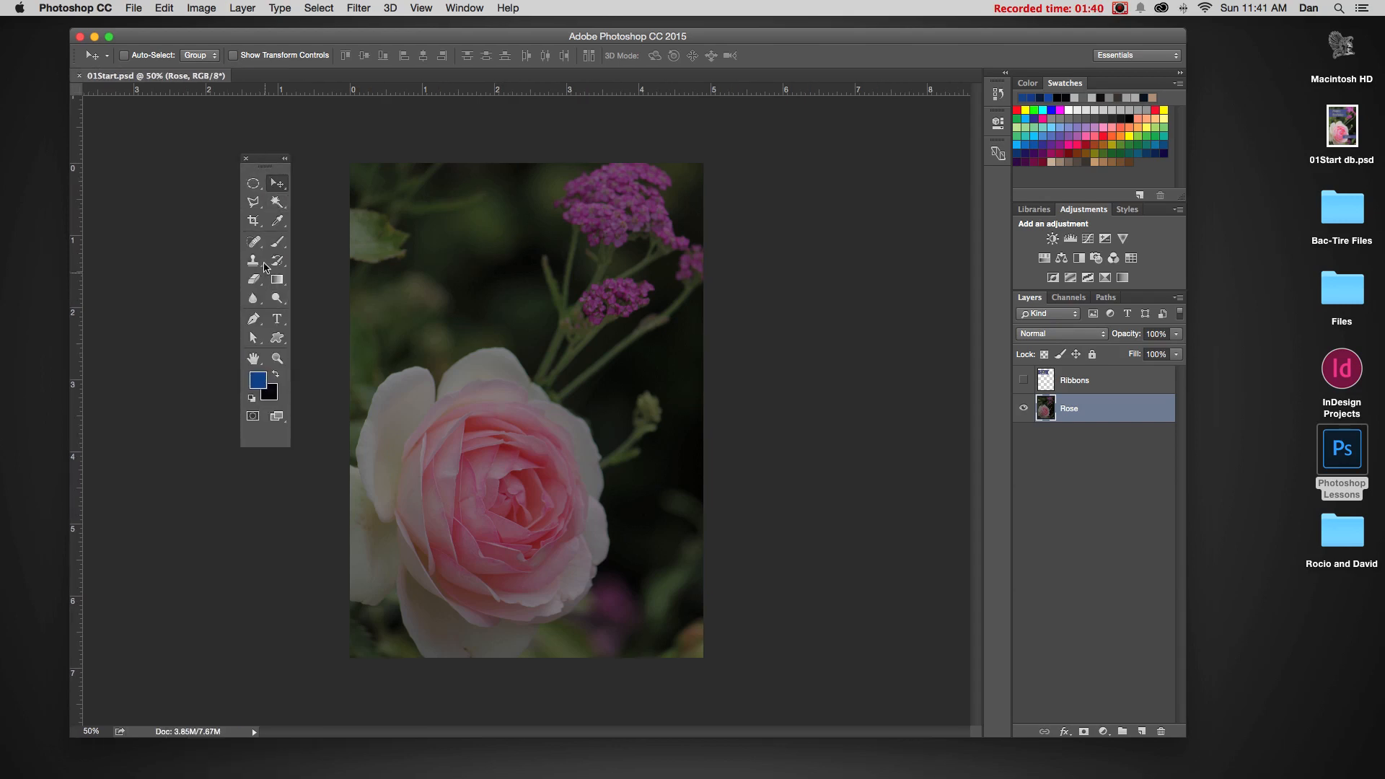
Step: Activate the Brush, Type and Move tools in turn to compare their options, and move the floating toolbox farther from the image
{"action": "left_click", "coordinate": [277, 242]}
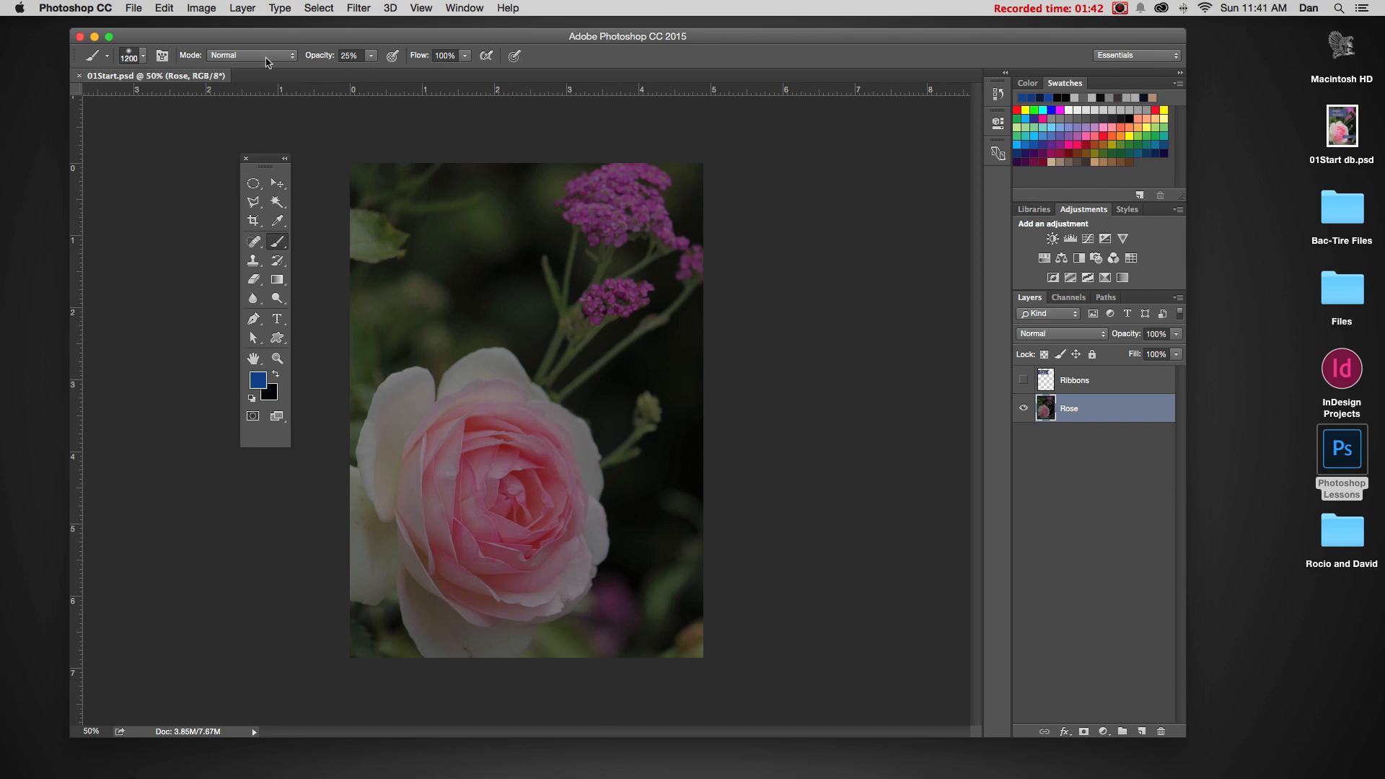
{"action": "left_click", "coordinate": [275, 318]}
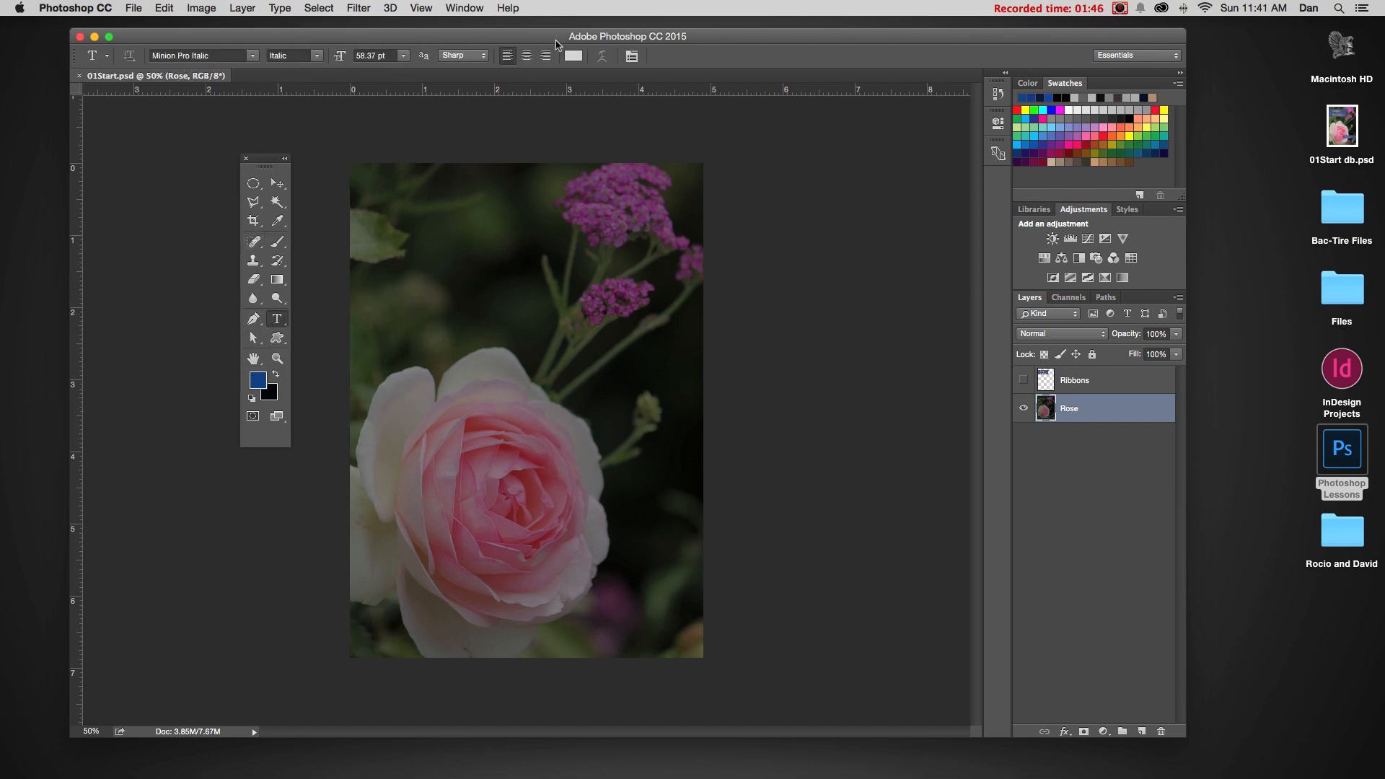
{"action": "left_click", "coordinate": [277, 183]}
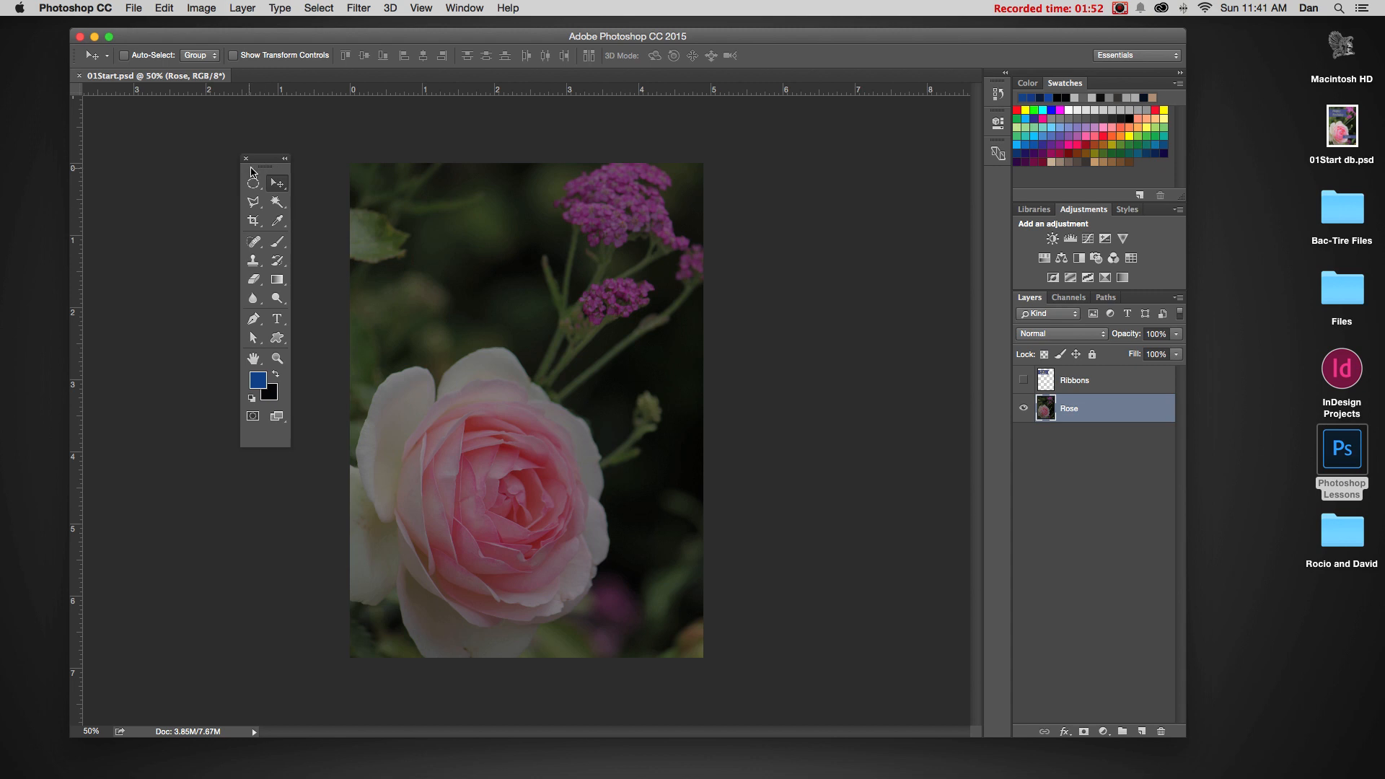
{"action": "left_click_drag", "start_coordinate": [257, 166], "coordinate": [204, 201]}
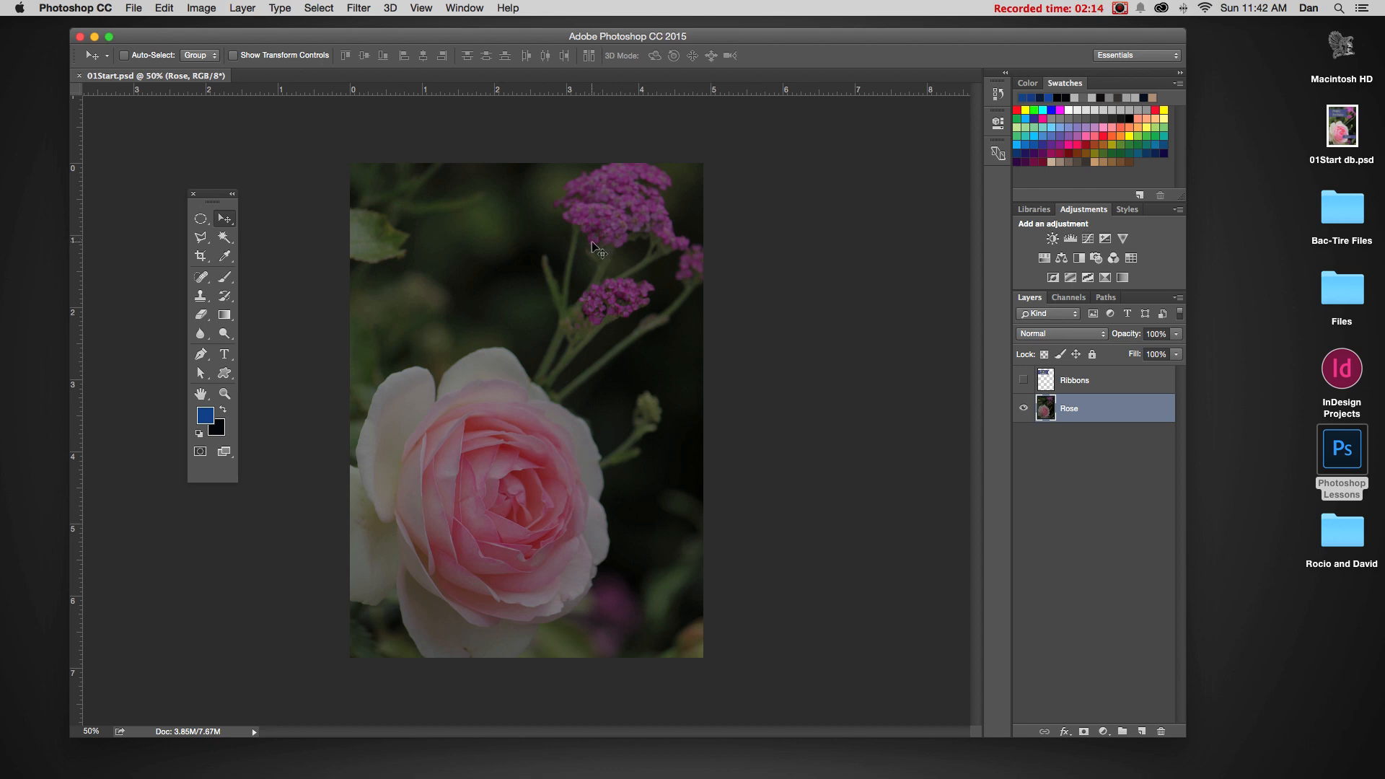
Step: Magnify the rose's centre to 300% with the Zoom tool, and return the view to 100%
{"action": "left_click", "coordinate": [225, 394]}
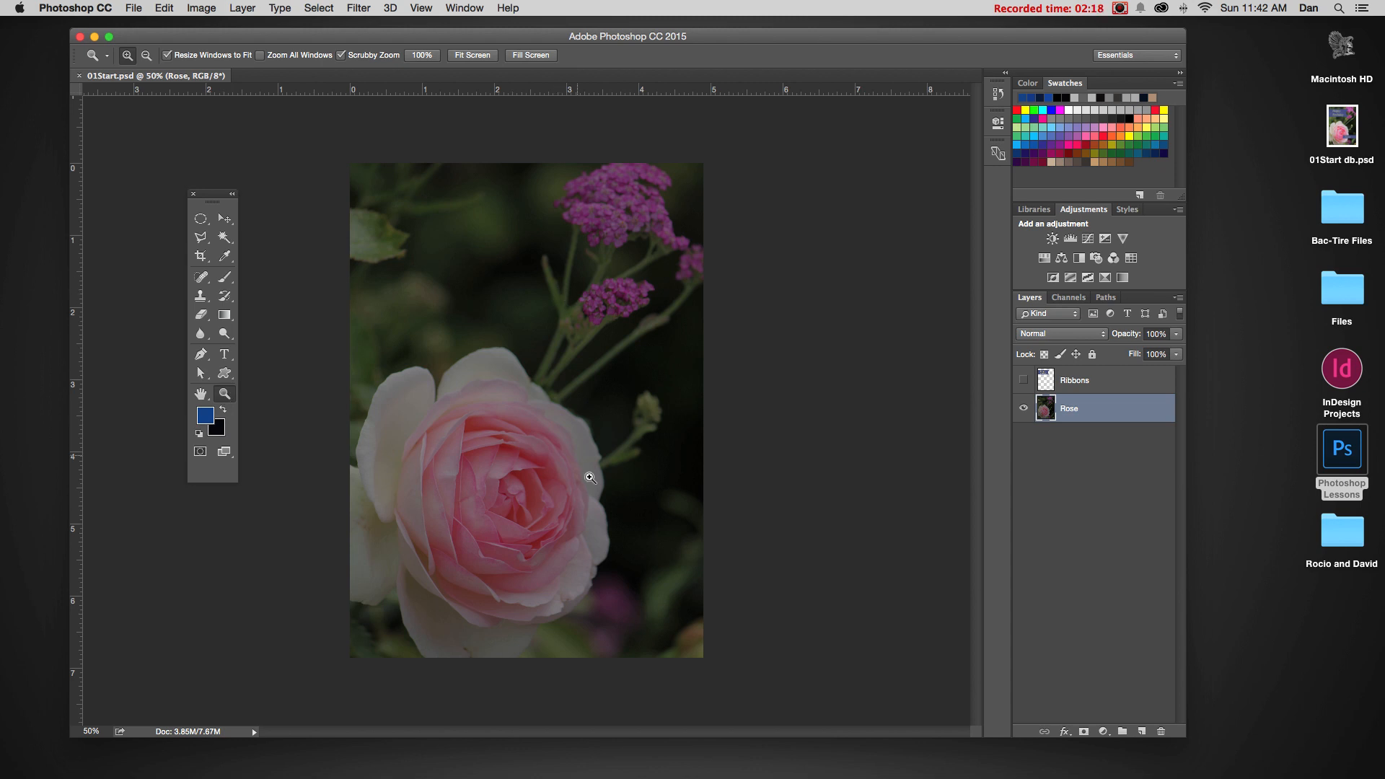
{"action": "left_click", "coordinate": [537, 496]}
{"action": "left_click", "coordinate": [537, 498]}
{"action": "left_click", "coordinate": [537, 498]}
{"action": "left_click", "coordinate": [537, 499]}
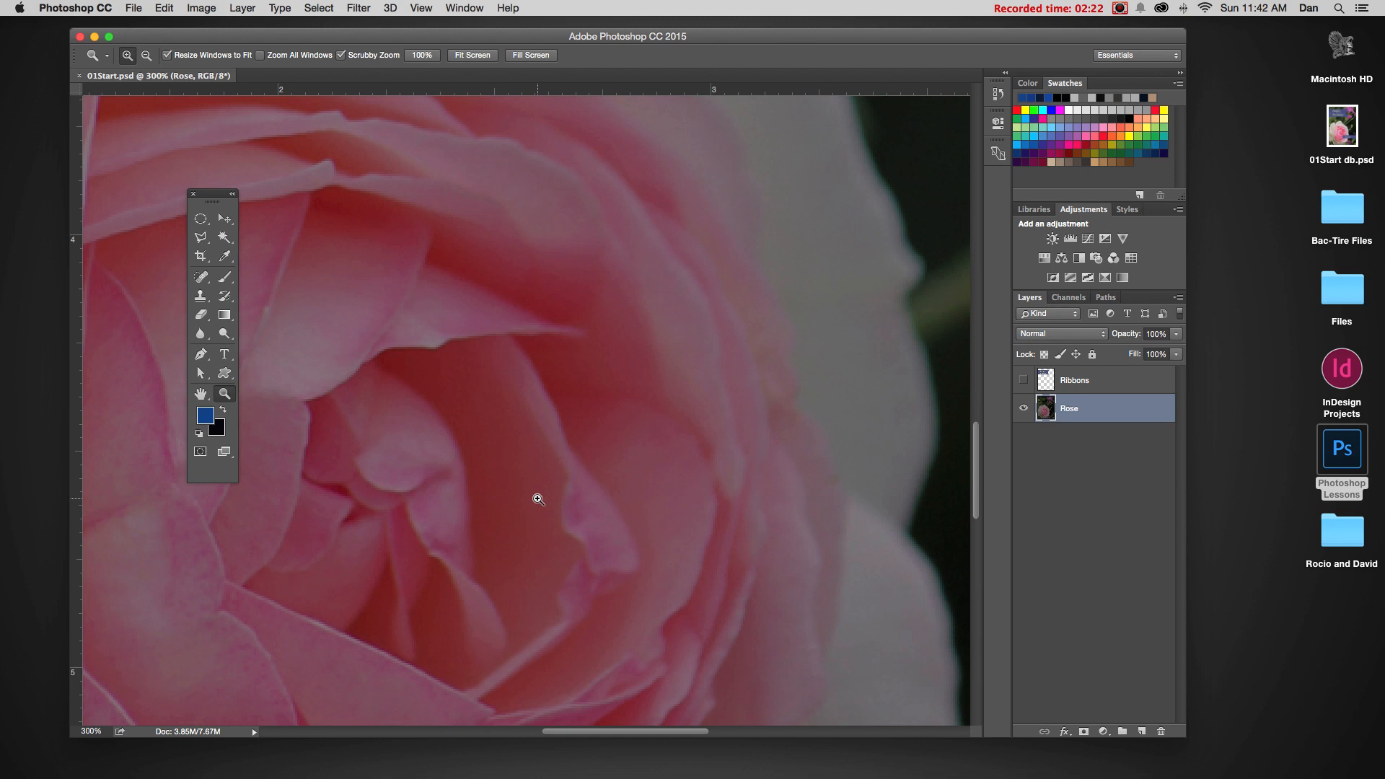
{"action": "double_click", "coordinate": [227, 394]}
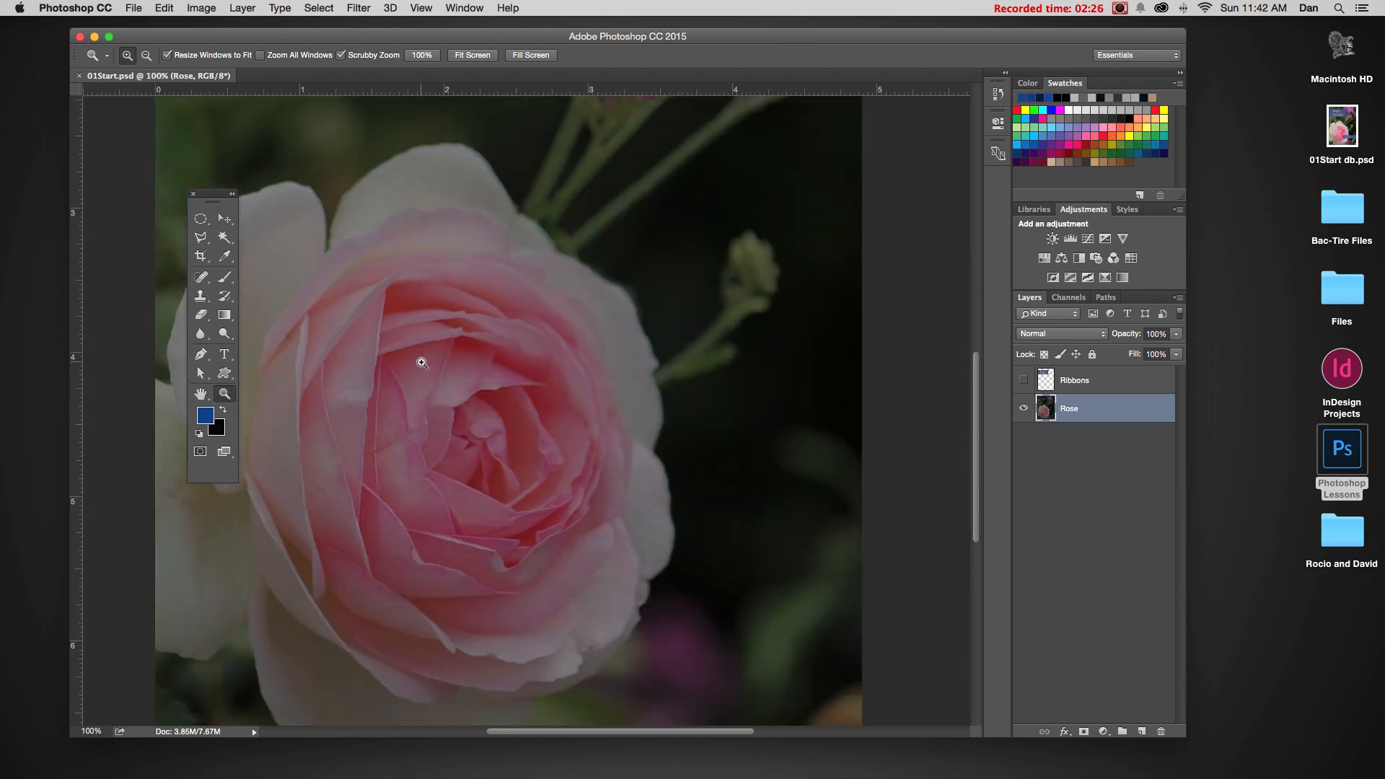
Step: Turn off Scrubby Zoom, magnify framed areas of the rose, and return the view to 100%
{"action": "left_click_drag", "start_coordinate": [426, 361], "coordinate": [528, 499]}
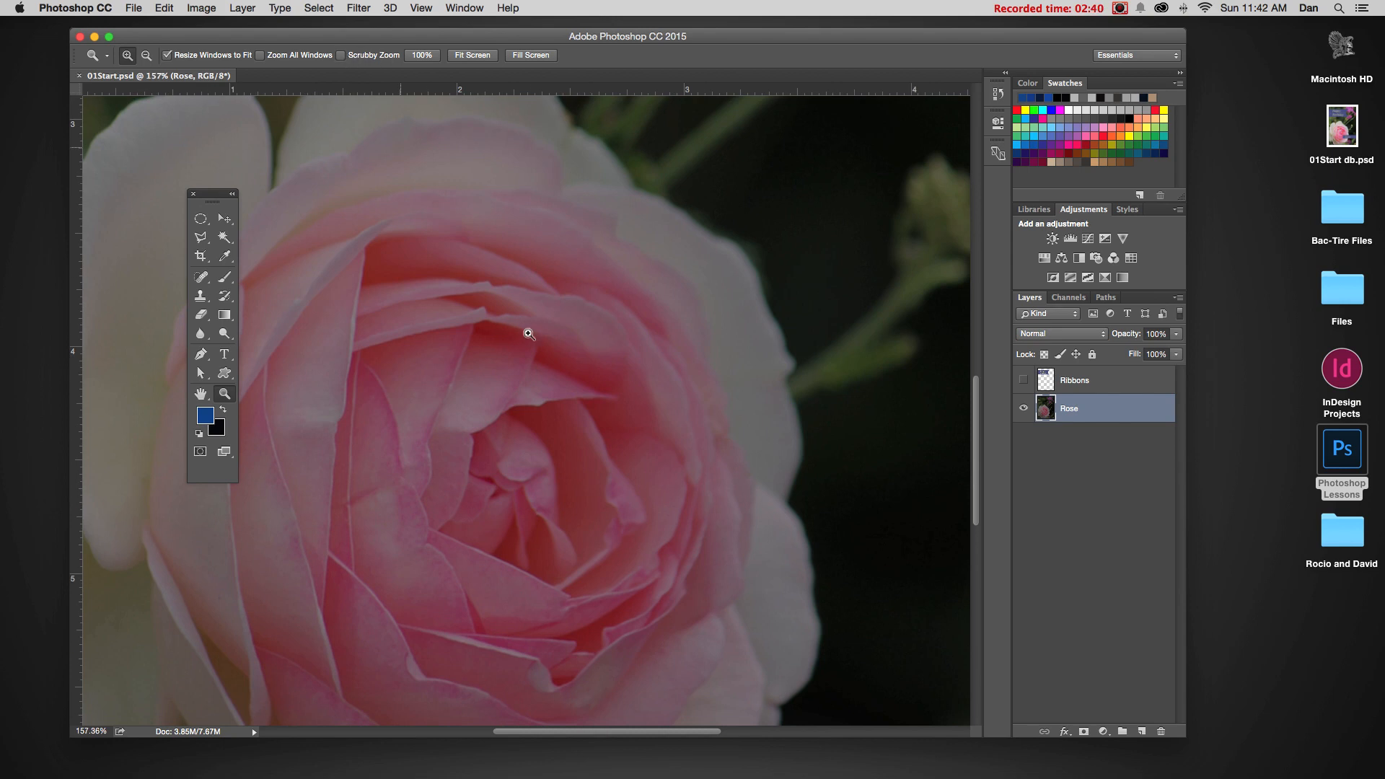
{"action": "left_click_drag", "start_coordinate": [529, 334], "coordinate": [758, 491]}
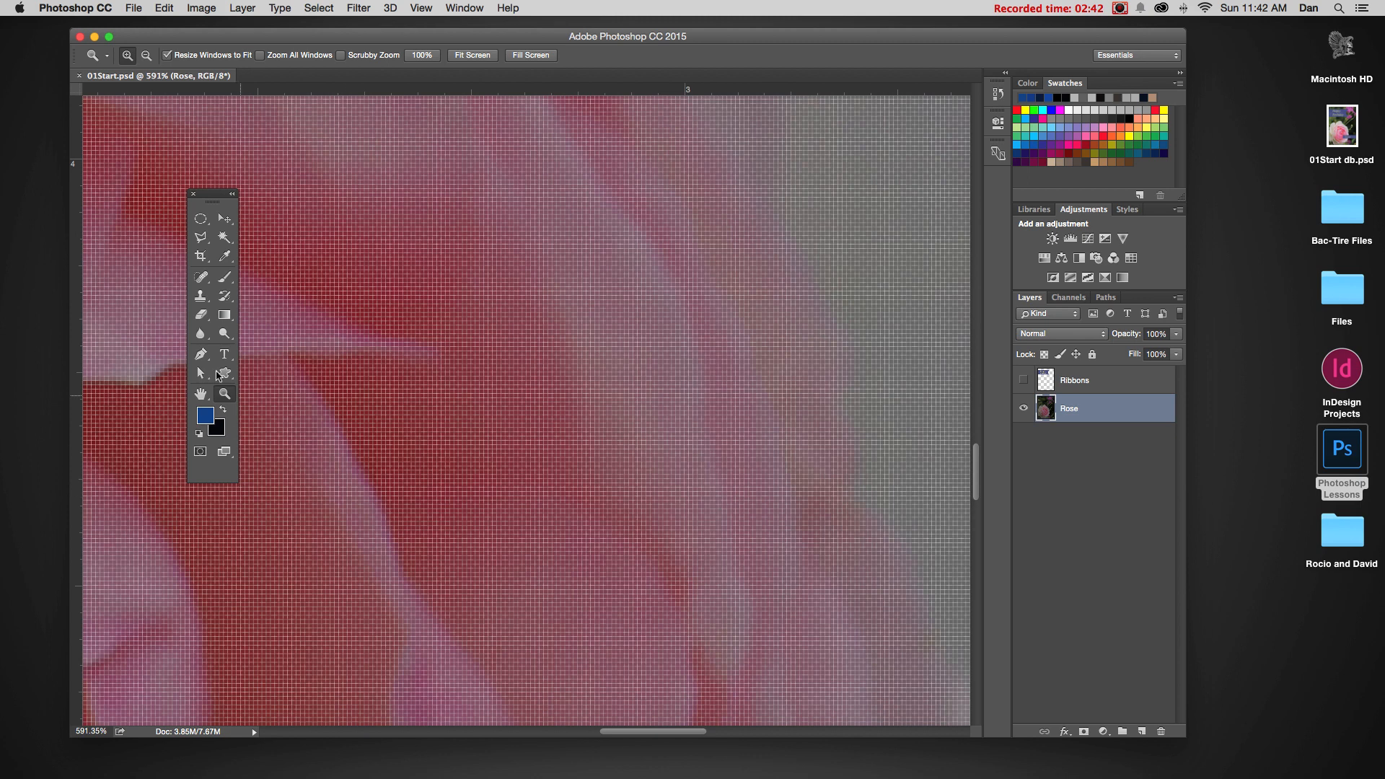
{"action": "key", "text": "super+1"}
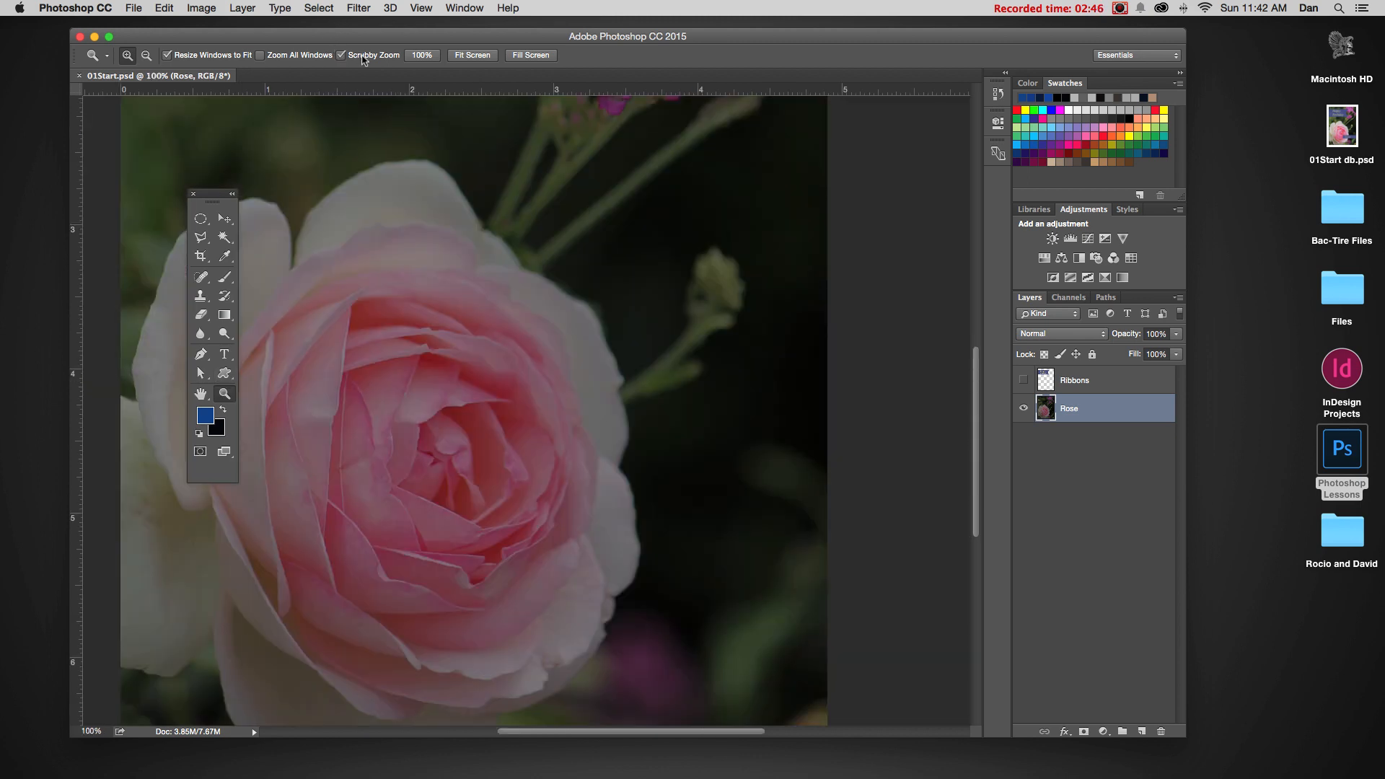
Step: With Scrubby Zoom on, zoom in and out on the rose's centre, finishing with the image at 50%
{"action": "left_click_drag", "start_coordinate": [476, 440], "coordinate": [519, 485]}
{"action": "mouse_move", "coordinate": [368, 430]}
{"action": "left_mouse_down"}
{"action": "mouse_move", "coordinate": [490, 482]}
{"action": "mouse_move", "coordinate": [365, 404]}
{"action": "mouse_move", "coordinate": [387, 442]}
{"action": "left_mouse_up"}
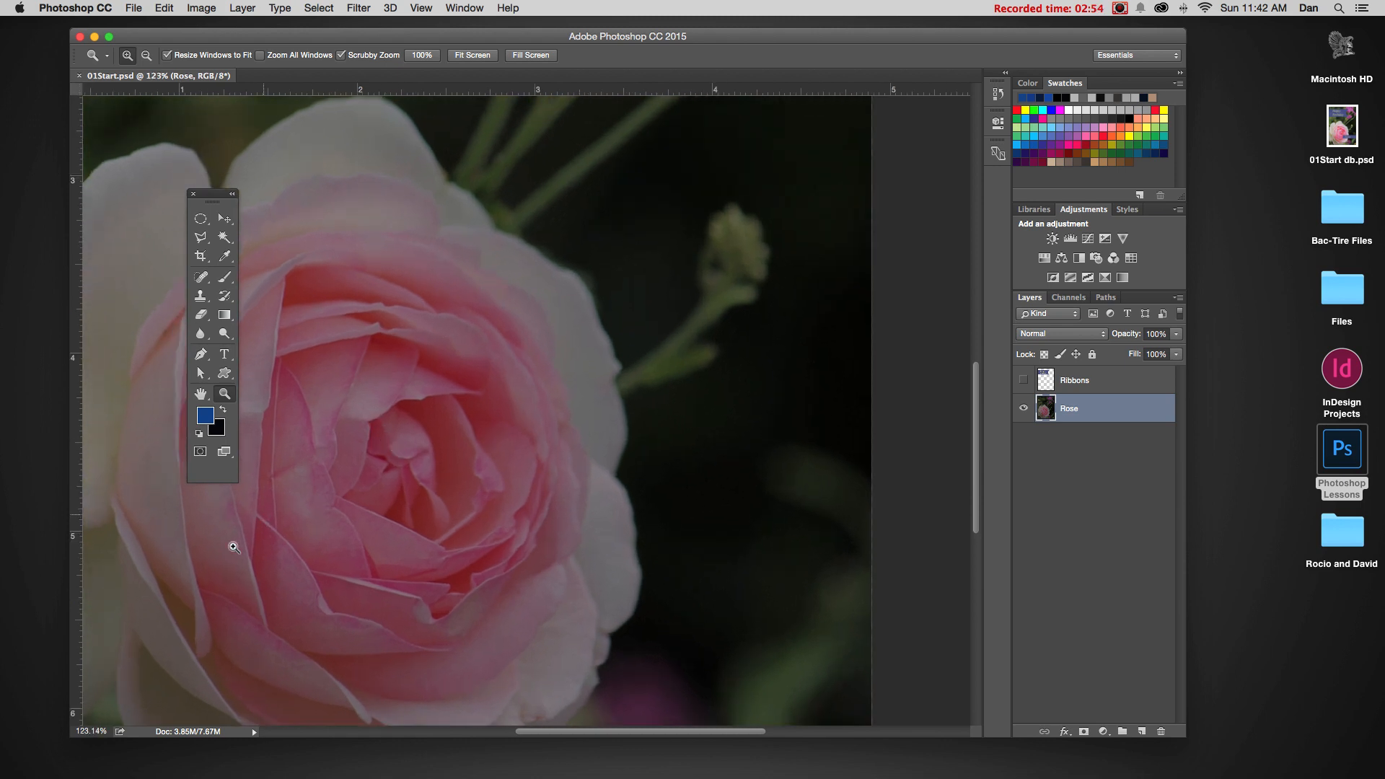
{"action": "left_click", "coordinate": [96, 731]}
{"action": "double_click", "coordinate": [224, 395]}
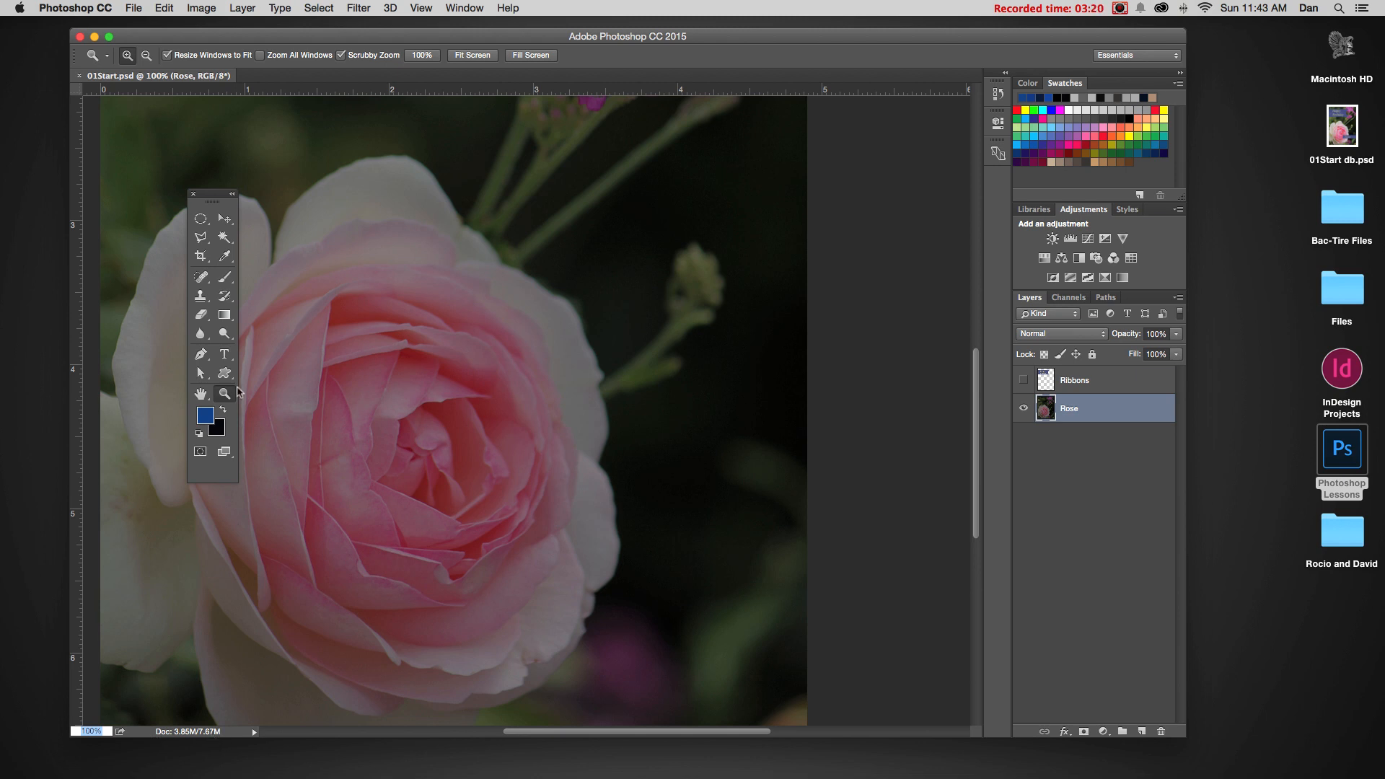
{"action": "left_click_drag", "start_coordinate": [401, 431], "coordinate": [413, 284]}
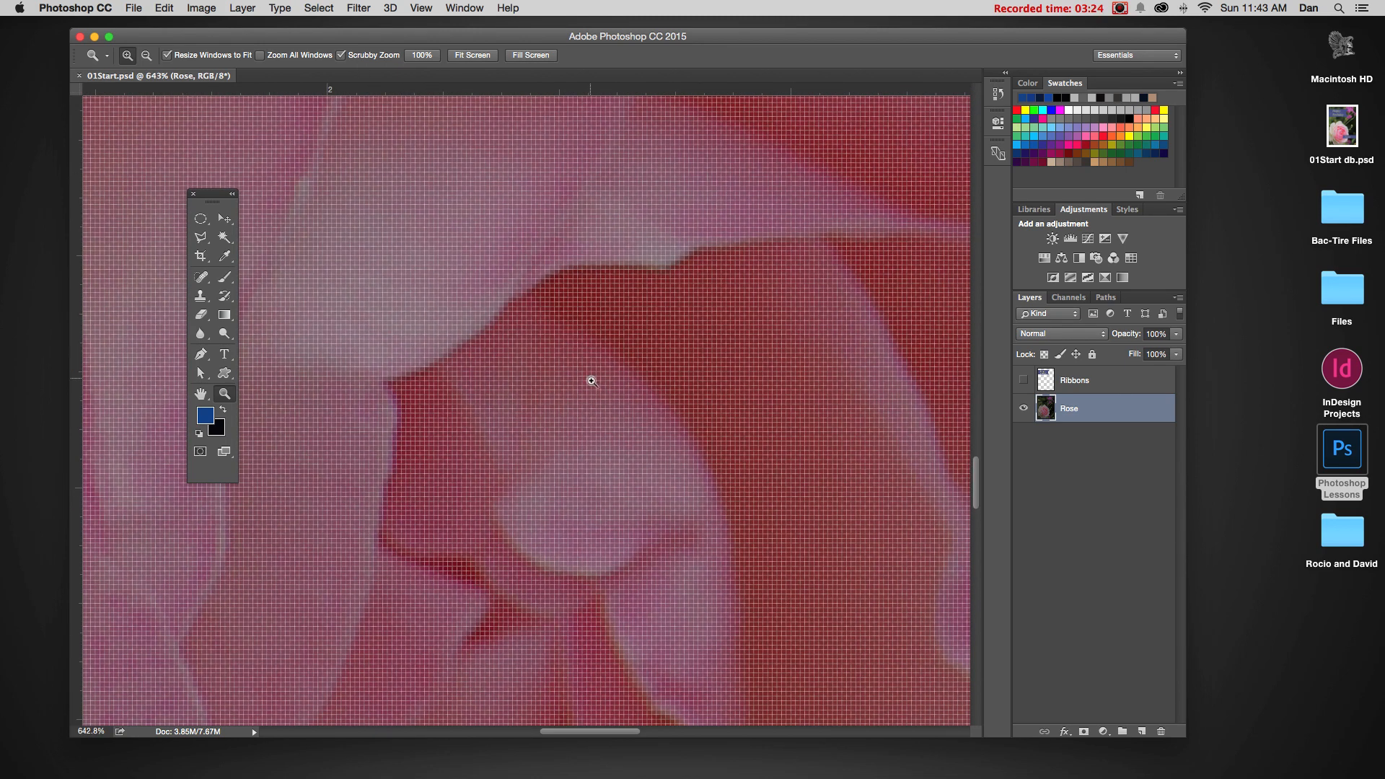
{"action": "mouse_move", "coordinate": [588, 377]}
{"action": "left_mouse_down"}
{"action": "mouse_move", "coordinate": [734, 492]}
{"action": "mouse_move", "coordinate": [510, 402]}
{"action": "mouse_move", "coordinate": [557, 448]}
{"action": "mouse_move", "coordinate": [519, 426]}
{"action": "mouse_move", "coordinate": [566, 393]}
{"action": "left_mouse_up"}
{"action": "left_click_drag", "start_coordinate": [486, 457], "coordinate": [496, 473]}
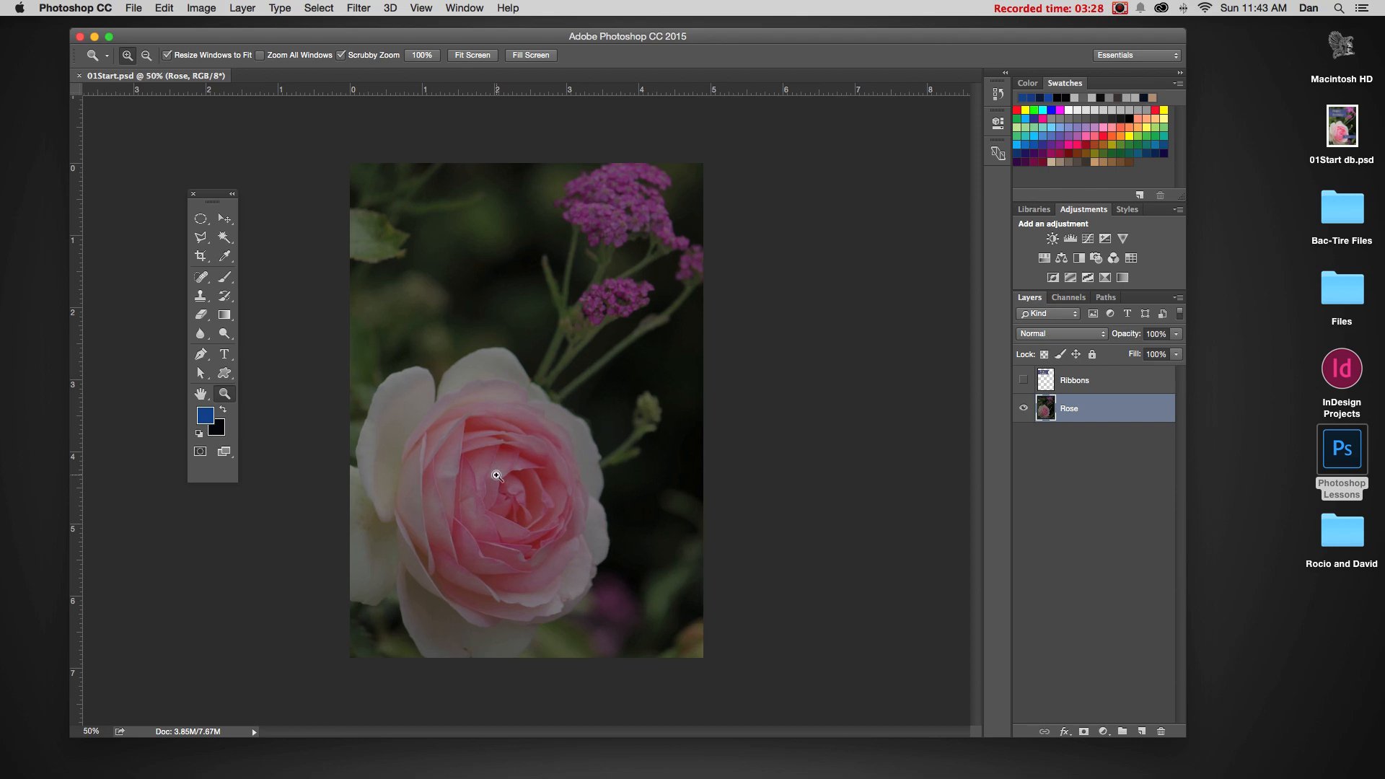
Step: Magnify the image by one preset step to 66.67% using the Zoom In command
{"action": "left_click", "coordinate": [422, 8]}
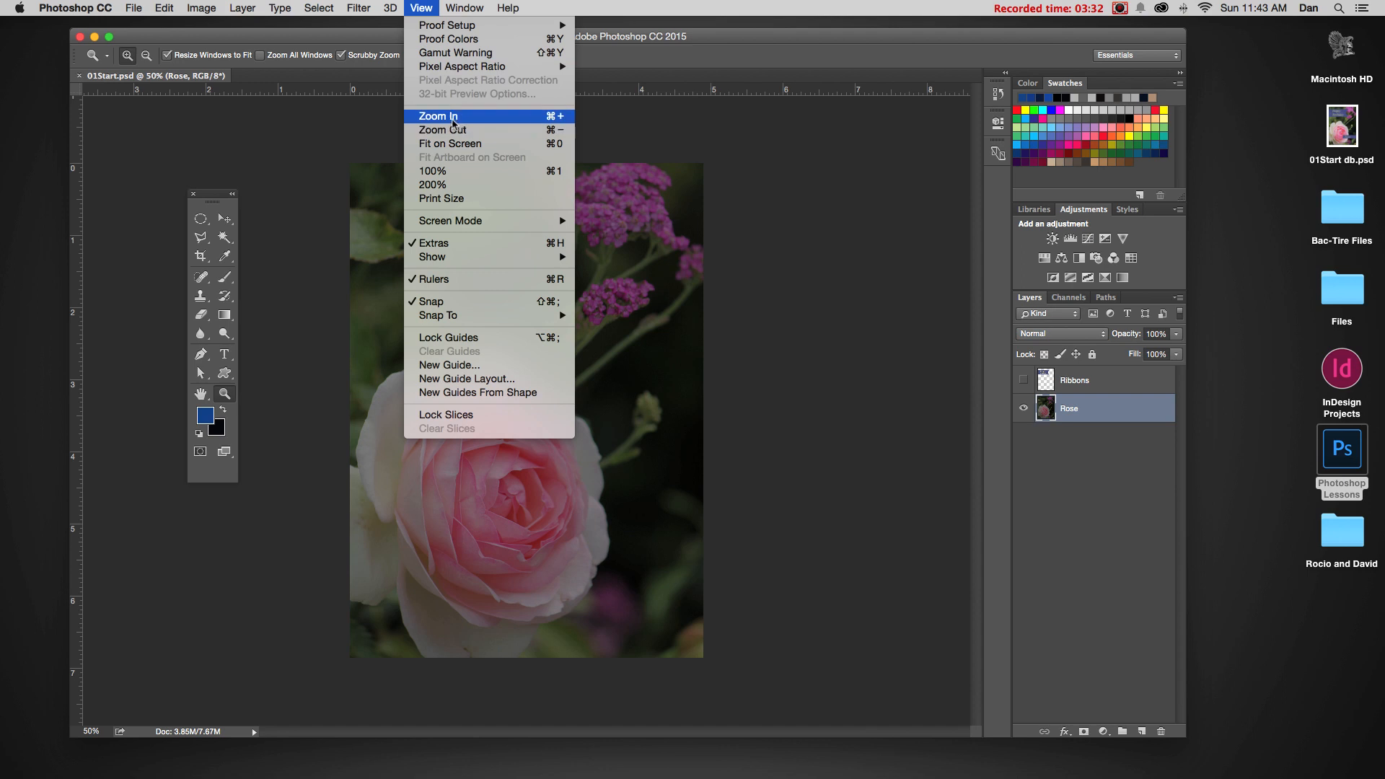
{"action": "left_click", "coordinate": [426, 4]}
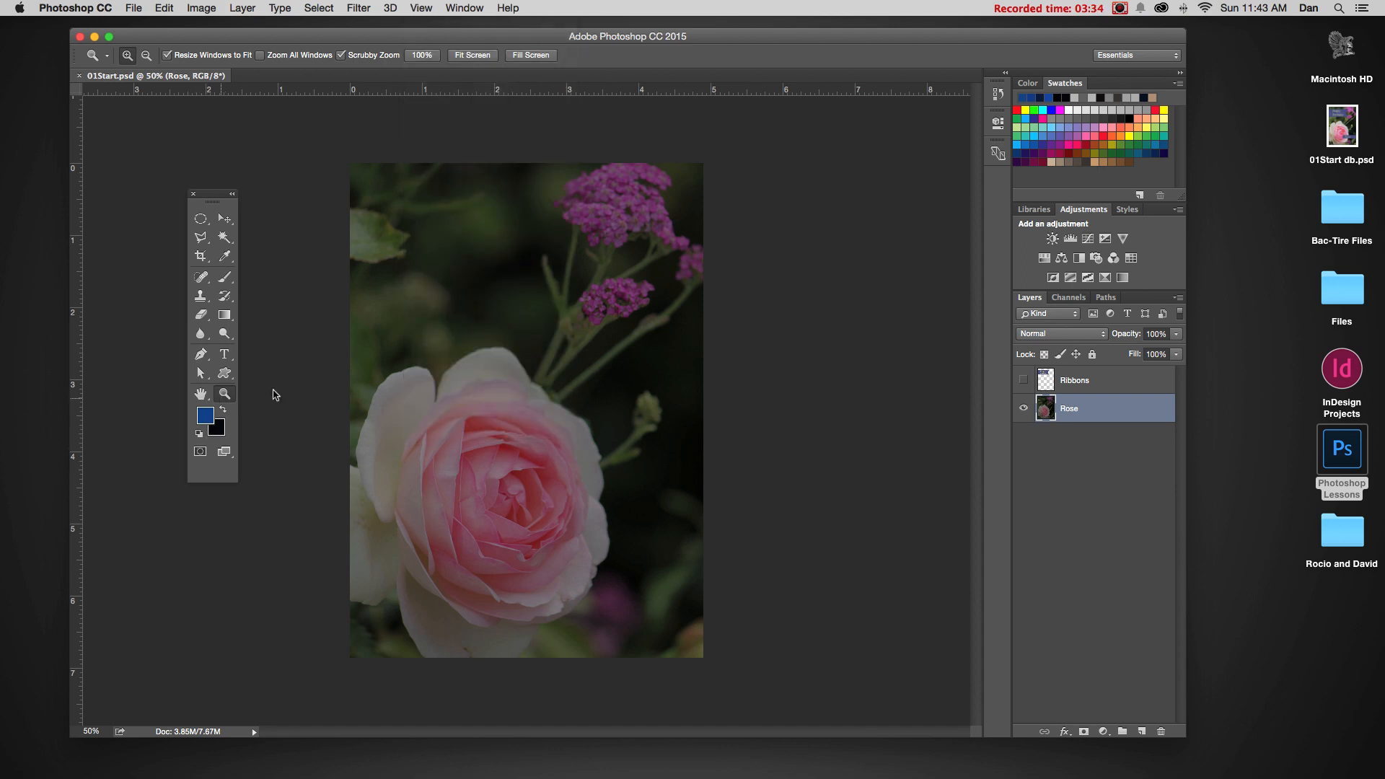
{"action": "left_click", "coordinate": [421, 8]}
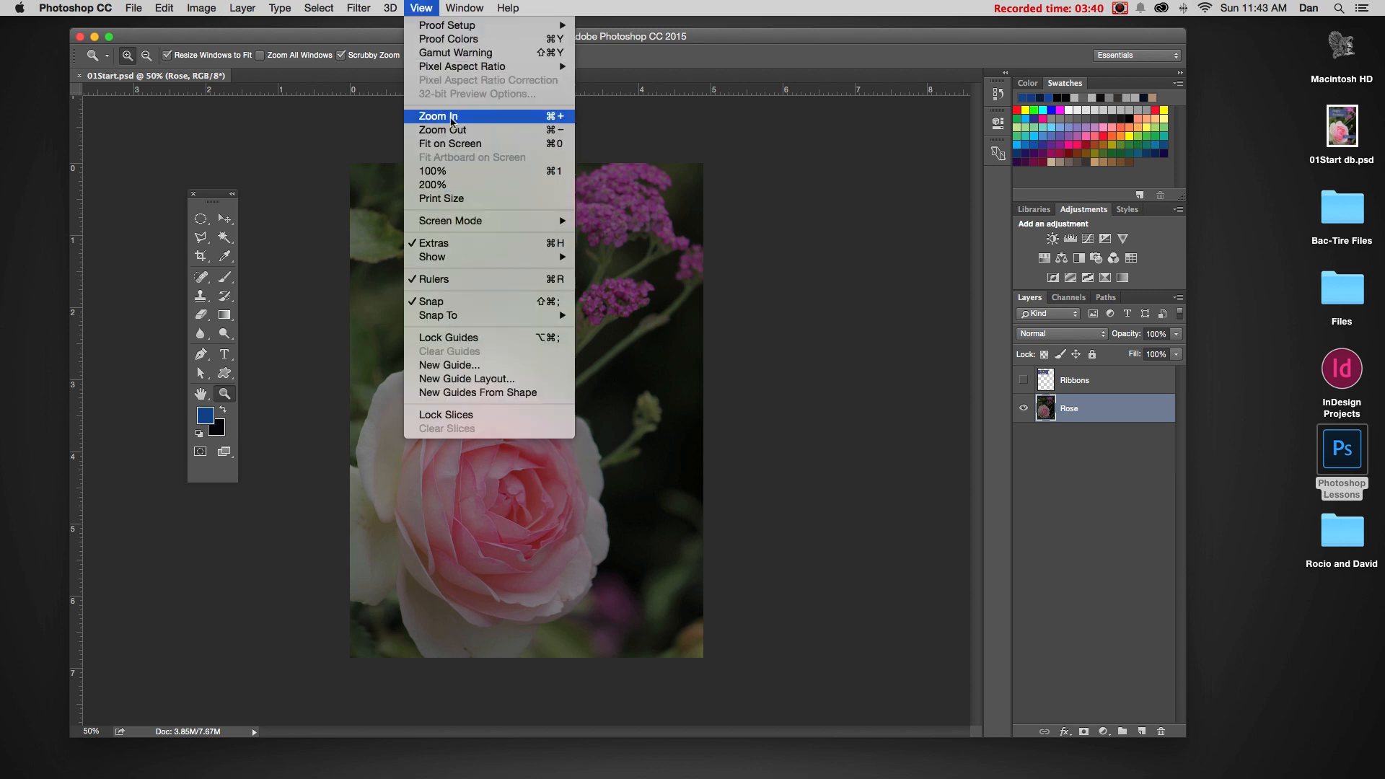
{"action": "left_click", "coordinate": [452, 118]}
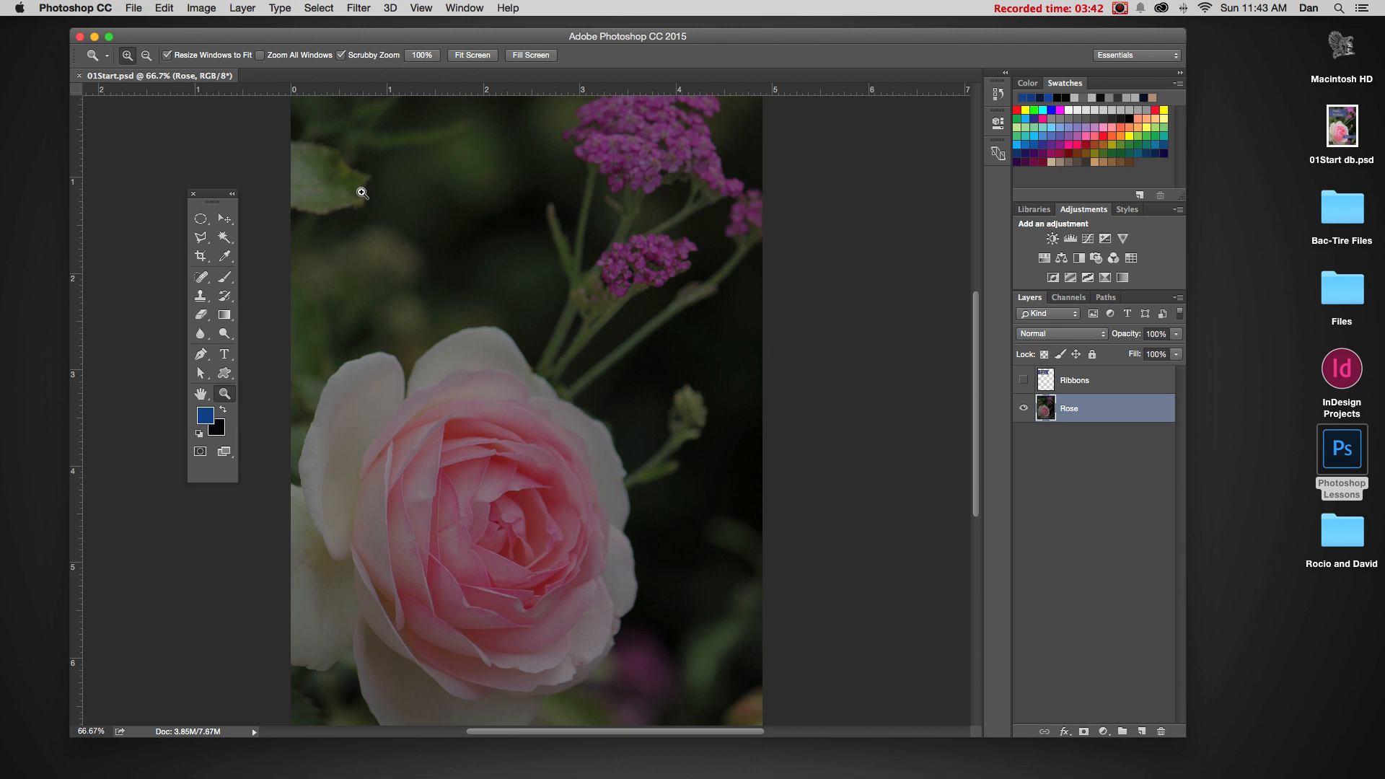
Step: Set the document magnification to exactly 100%, and zoom out three preset steps
{"action": "left_click", "coordinate": [104, 728]}
{"action": "type", "text": "100"}
{"action": "key", "text": "Return"}
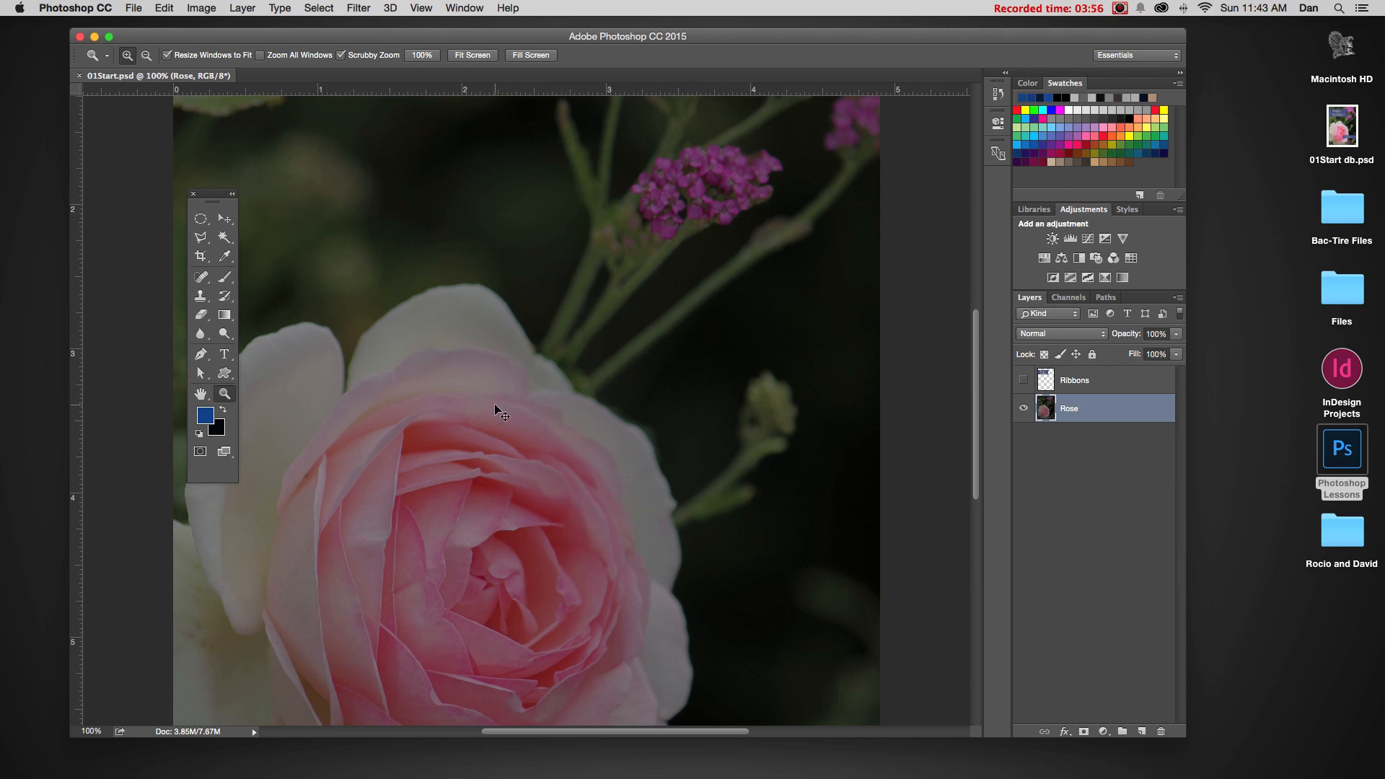
{"action": "key", "text": "super+minus"}
{"action": "key", "text": "super+minus"}
{"action": "key", "text": "super+minus"}
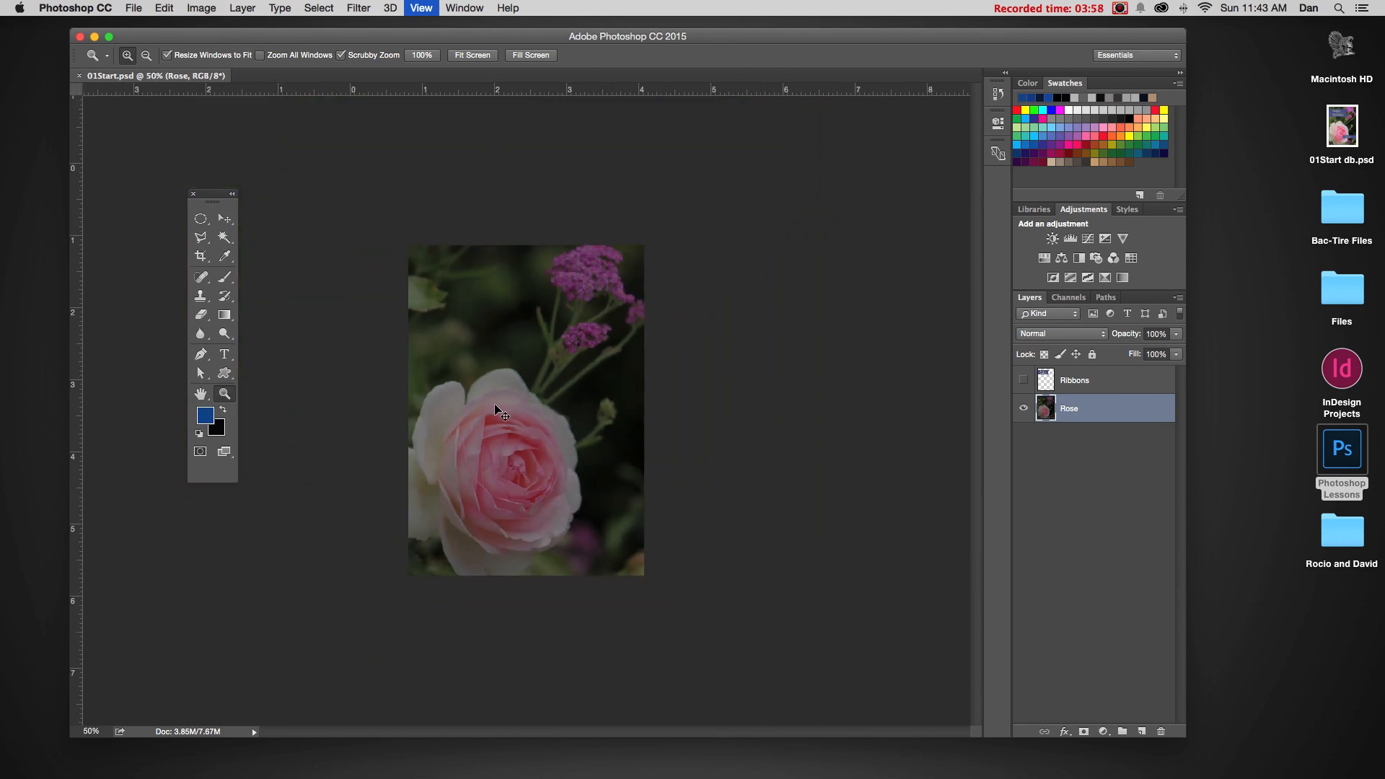
Step: Zoom the image in and out repeatedly through the preset magnifications, finishing at 50%
{"action": "key", "text": "super+plus"}
{"action": "key", "text": "super+plus"}
{"action": "key", "text": "super+plus"}
{"action": "key", "text": "super+plus"}
{"action": "key", "text": "super+minus"}
{"action": "key", "text": "super+minus"}
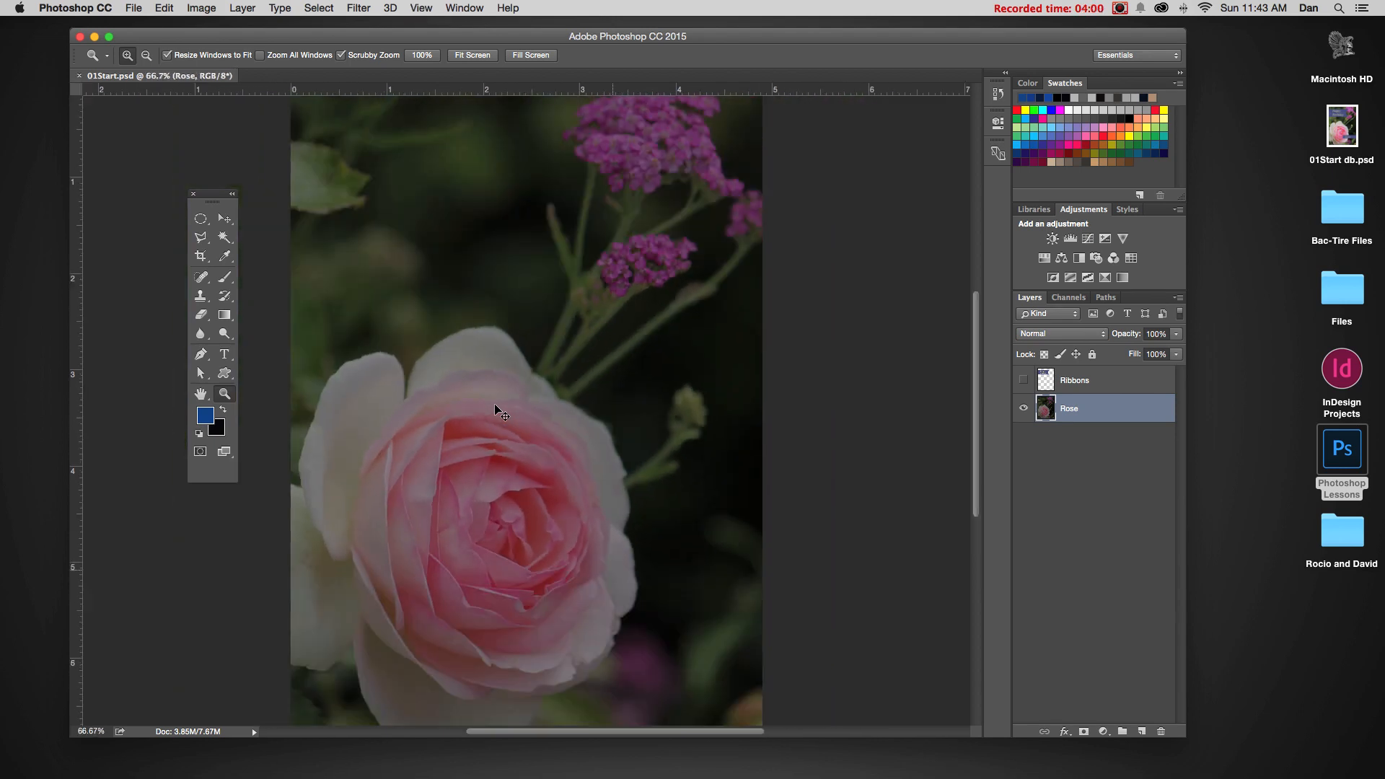
{"action": "key", "text": "super+plus"}
{"action": "key", "text": "super+minus"}
{"action": "key", "text": "super+minus"}
{"action": "key", "text": "super+minus"}
{"action": "key", "text": "super+minus"}
{"action": "key", "text": "super+minus"}
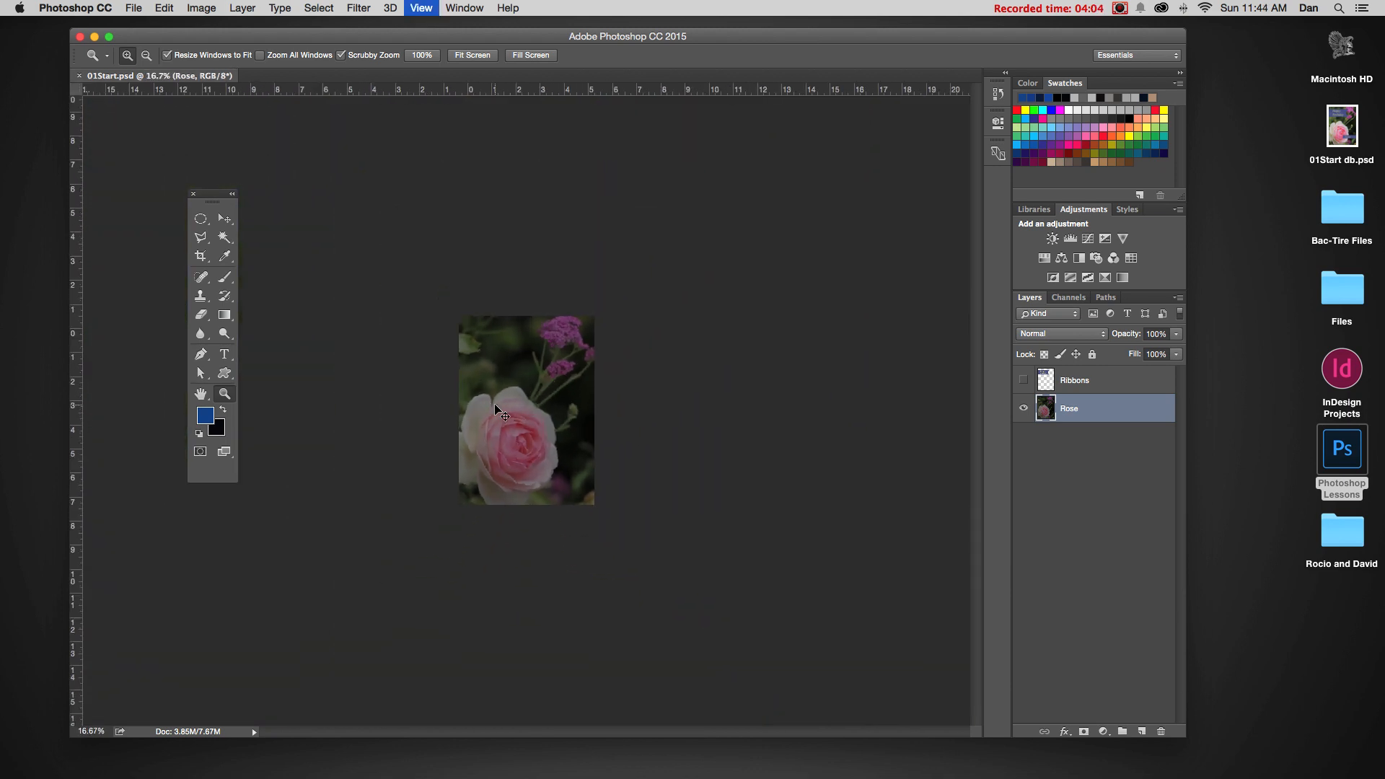
{"action": "key", "text": "super+equal"}
{"action": "key", "text": "super+equal"}
{"action": "key", "text": "super+equal"}
{"action": "key", "text": "super+equal"}
{"action": "key", "text": "super+equal"}
{"action": "key", "text": "super+minus"}
{"action": "key", "text": "super+minus"}
{"action": "key", "text": "super+minus"}
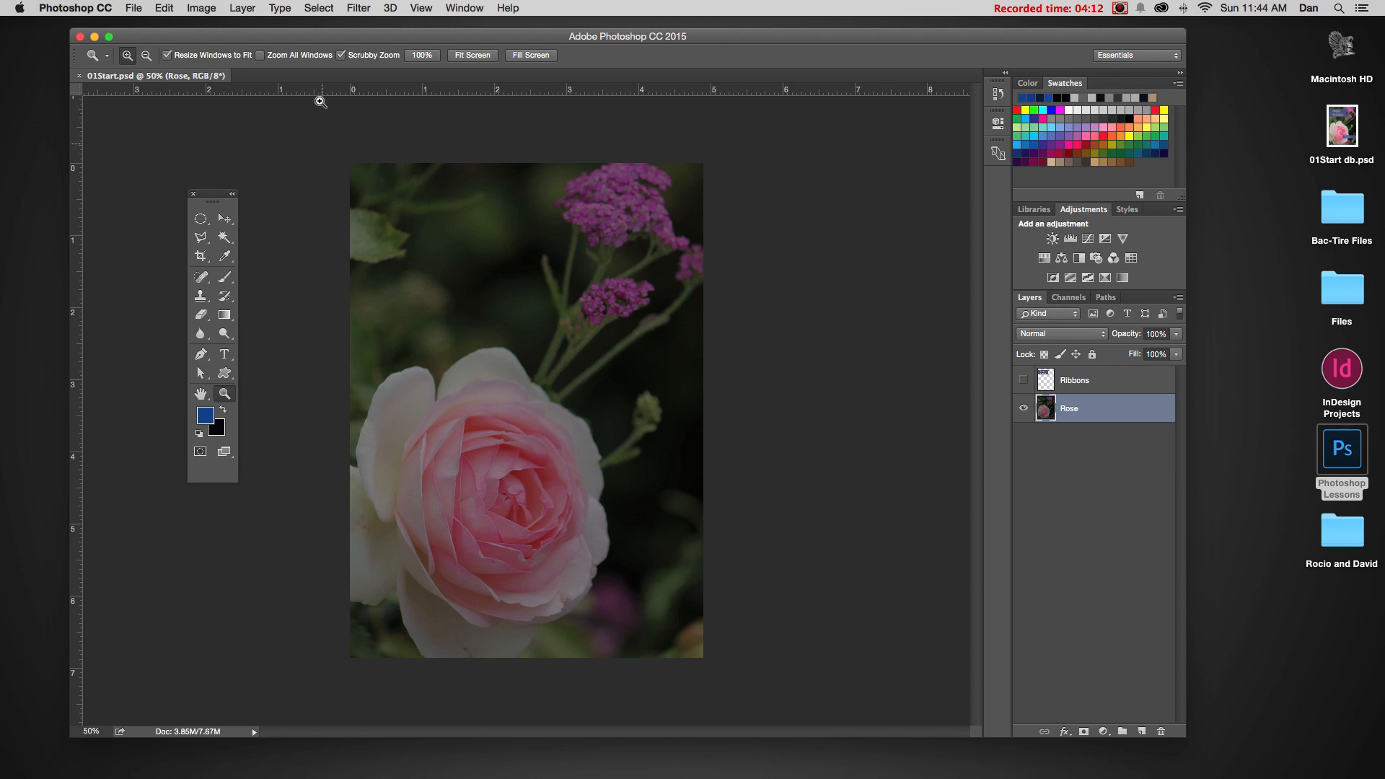
Step: Shift the application window slightly up and to the right on the desktop
{"action": "left_click", "coordinate": [424, 7]}
{"action": "left_click", "coordinate": [424, 7]}
{"action": "left_click_drag", "start_coordinate": [613, 41], "coordinate": [624, 33]}
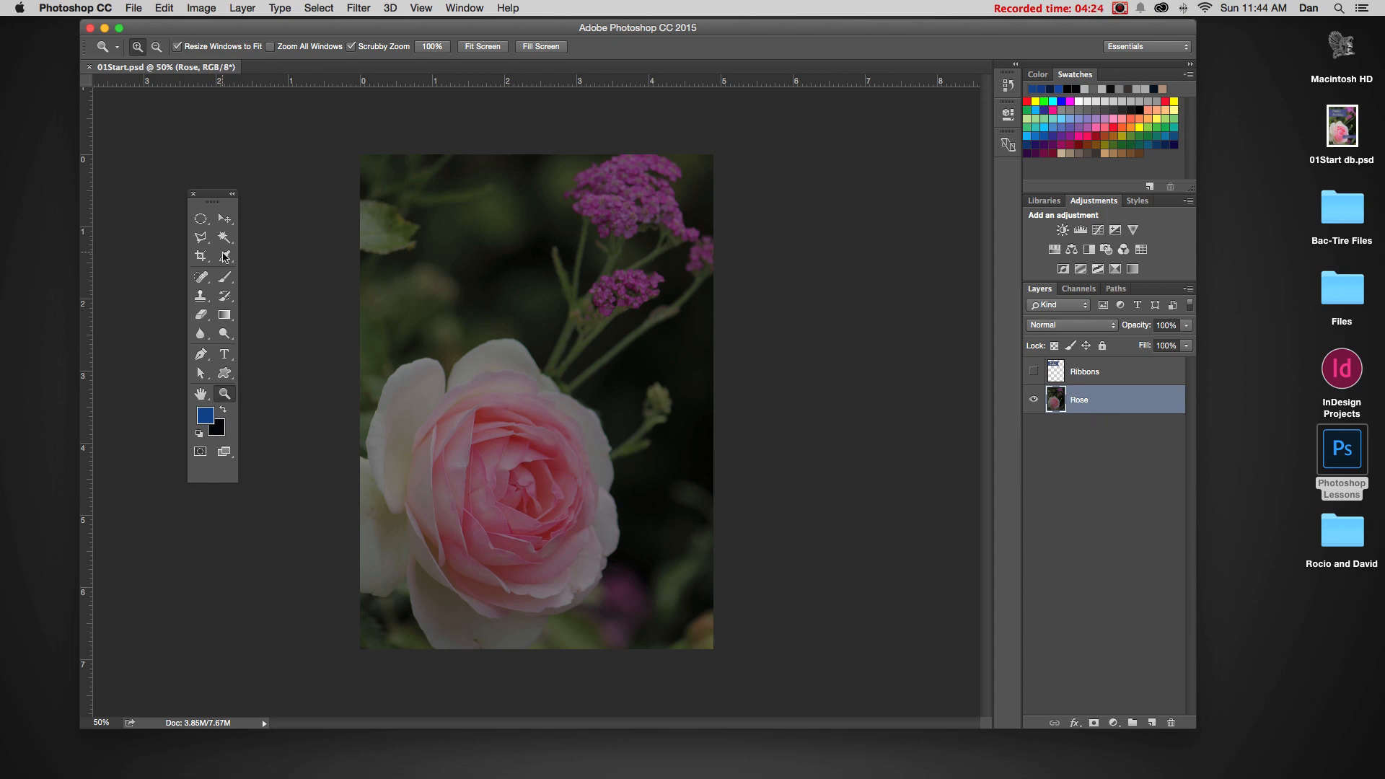
Step: Add a Brightness/Contrast adjustment layer above the Rose layer, set its brightness to 93 and raise its contrast slightly
{"action": "left_click", "coordinate": [225, 219]}
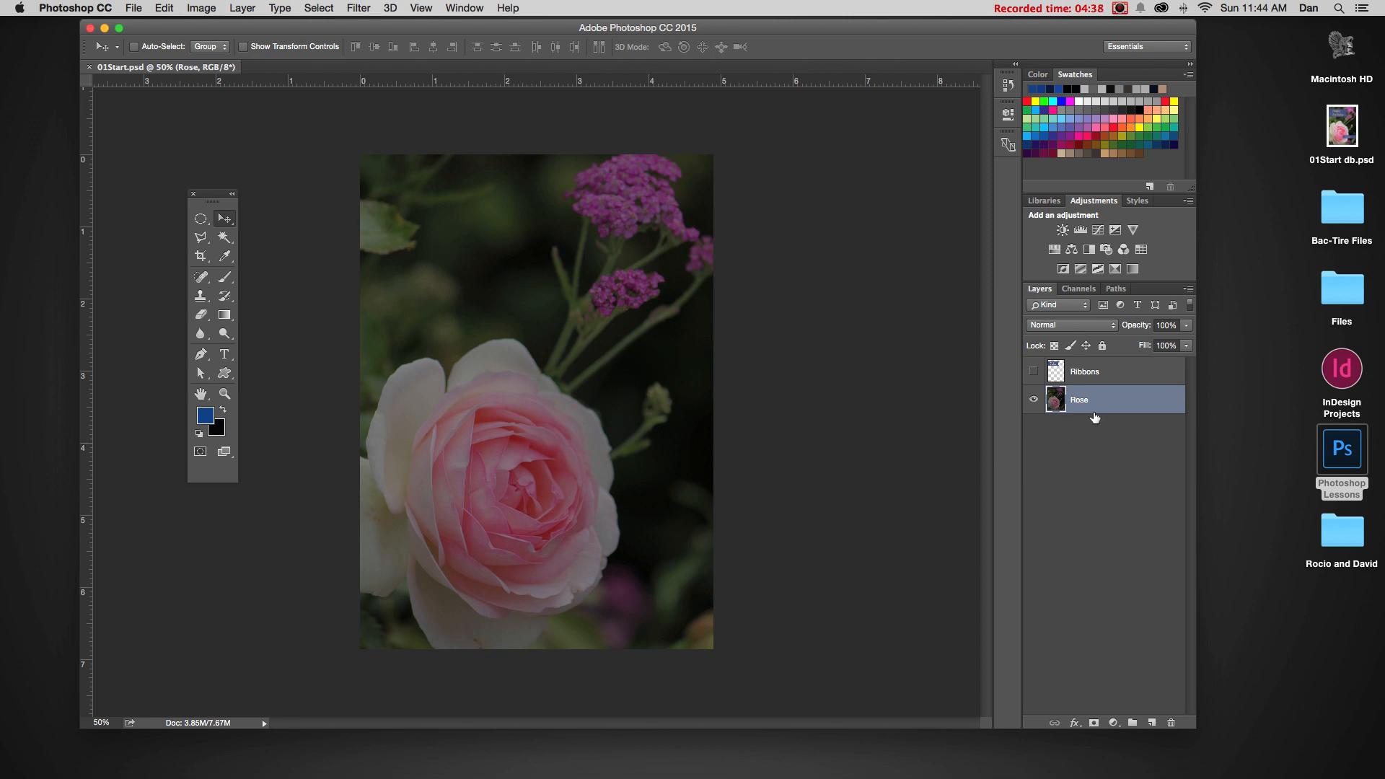
{"action": "left_click", "coordinate": [1064, 230]}
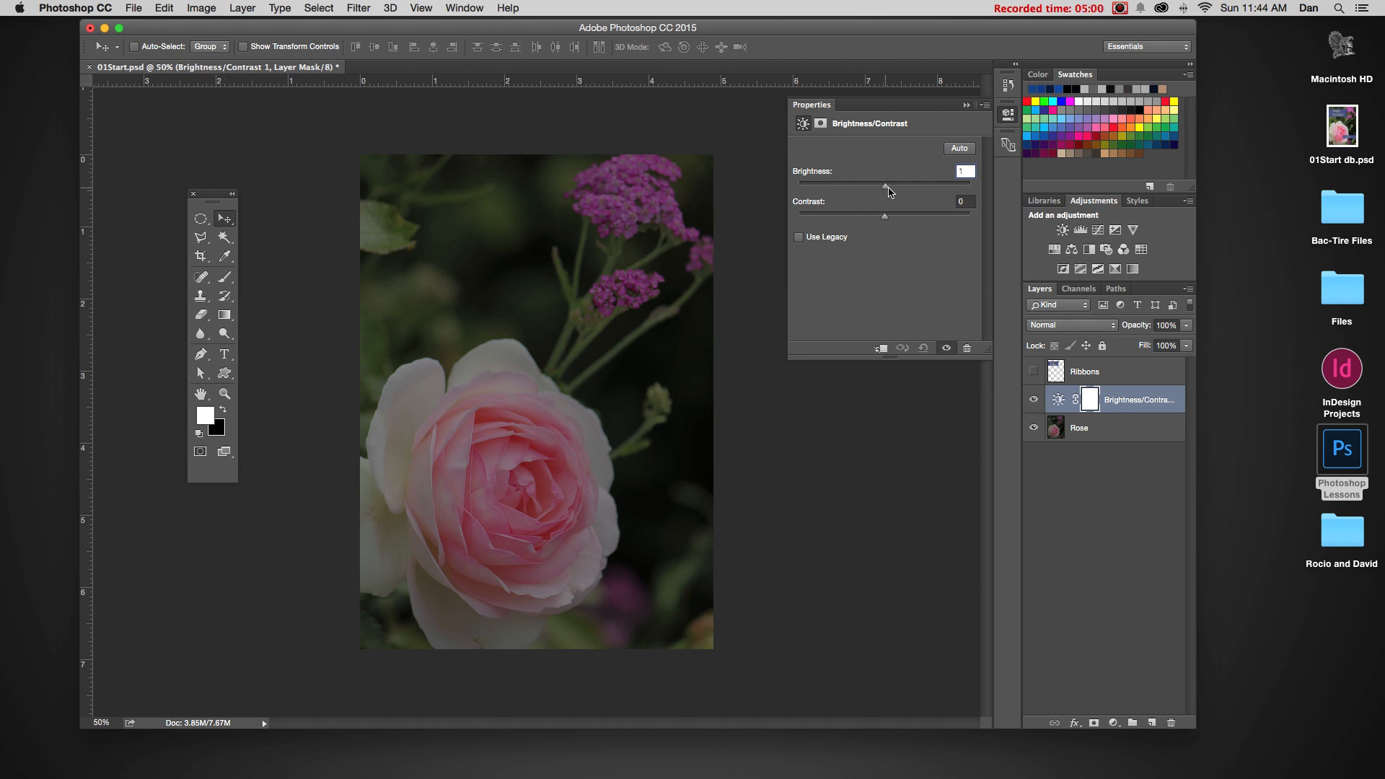
{"action": "left_click_drag", "start_coordinate": [885, 186], "coordinate": [938, 190]}
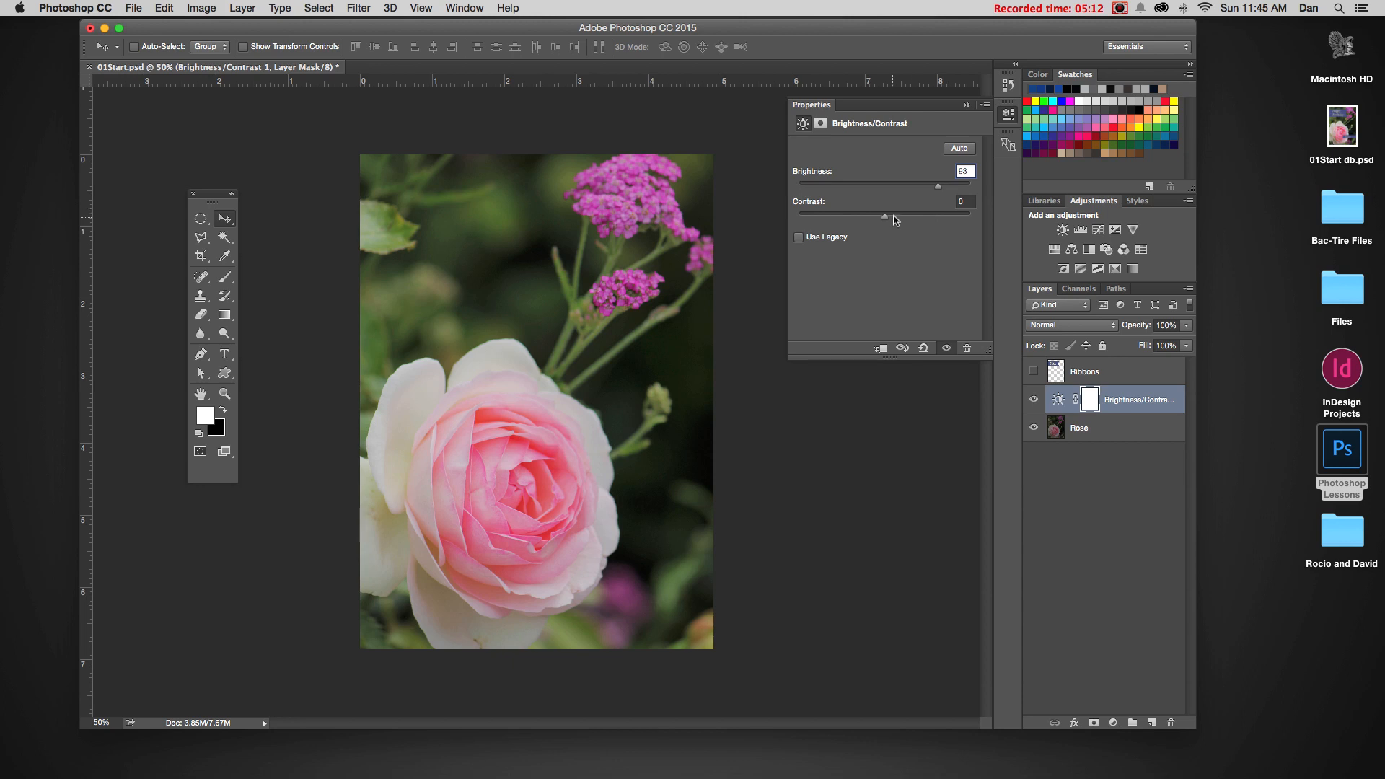
{"action": "left_click_drag", "start_coordinate": [893, 217], "coordinate": [900, 217]}
{"action": "left_click_drag", "start_coordinate": [894, 216], "coordinate": [901, 216]}
{"action": "left_click", "coordinate": [1009, 115]}
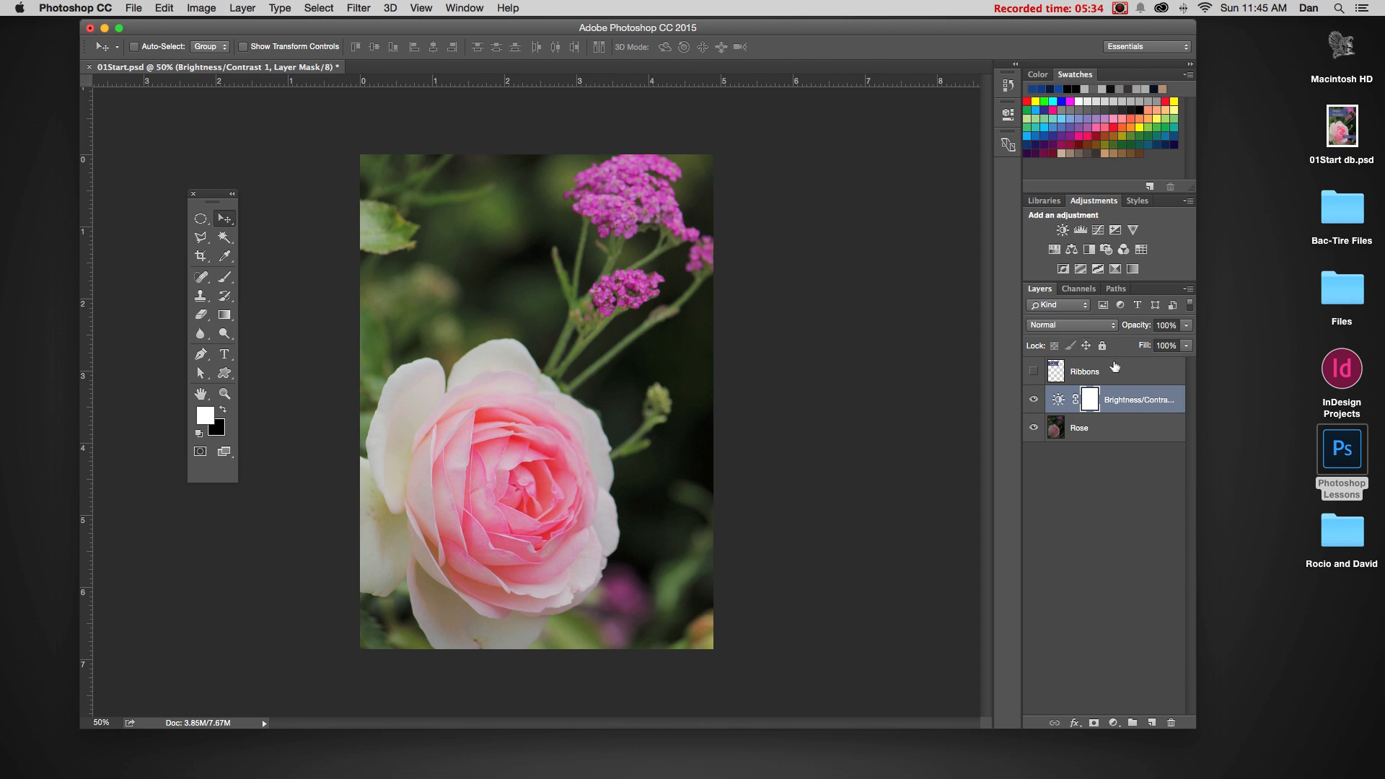
Step: Compare the image with and without the Brightness/Contrast adjustment, leaving the adjustment layer visible
{"action": "left_click", "coordinate": [1034, 399]}
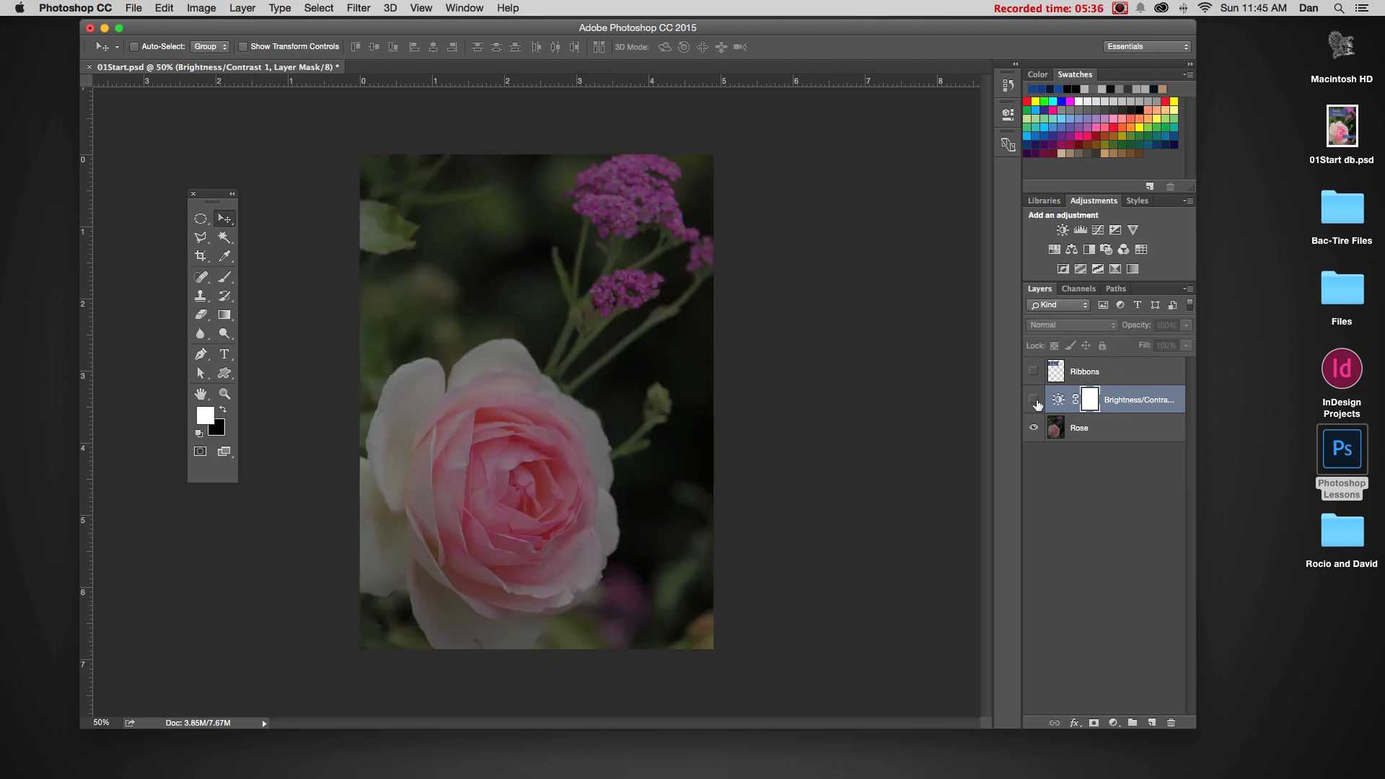
{"action": "left_click", "coordinate": [1034, 400]}
{"action": "left_click", "coordinate": [1033, 399]}
{"action": "left_click", "coordinate": [1034, 400]}
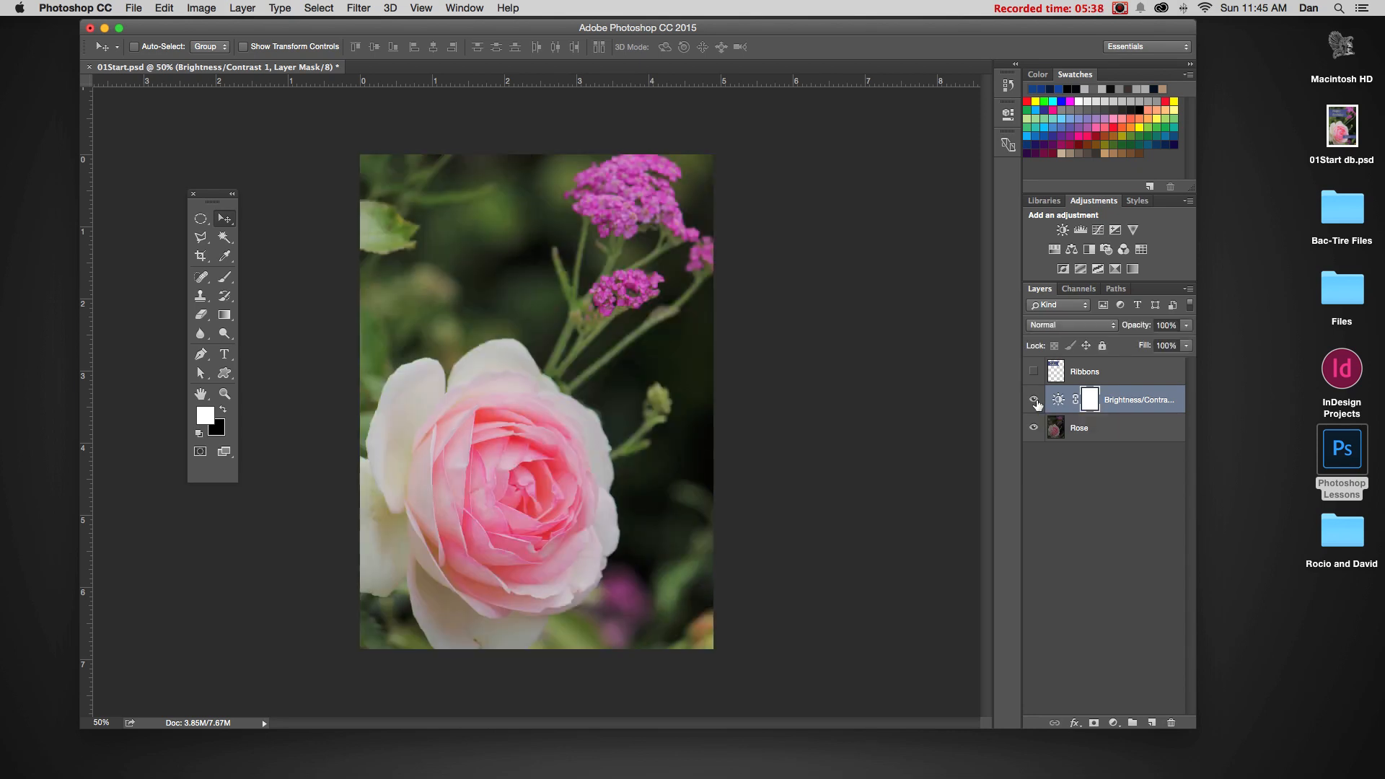
{"action": "left_click", "coordinate": [1033, 399]}
{"action": "left_click", "coordinate": [1034, 400]}
Step: Select the Ribbons layer and make it visible
{"action": "left_click", "coordinate": [1086, 374]}
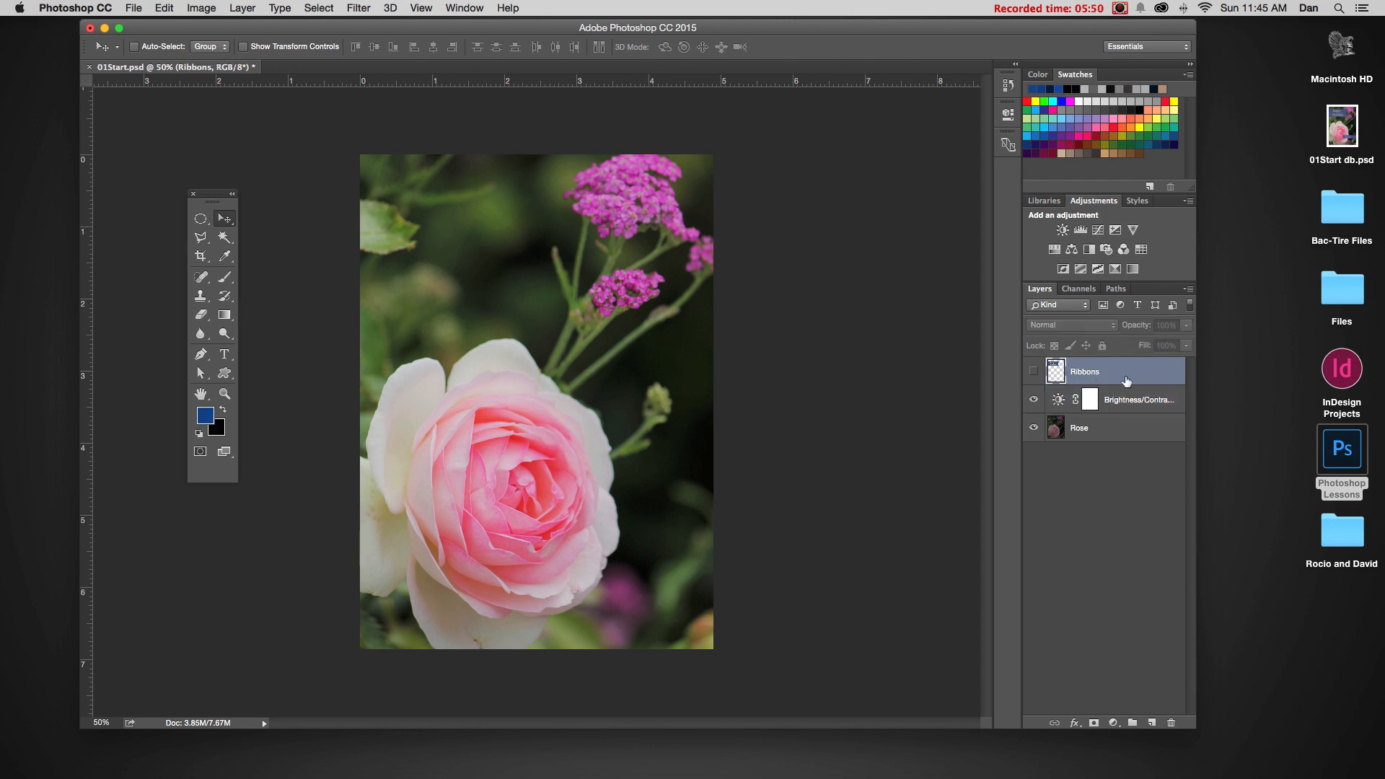
{"action": "left_click", "coordinate": [1033, 371]}
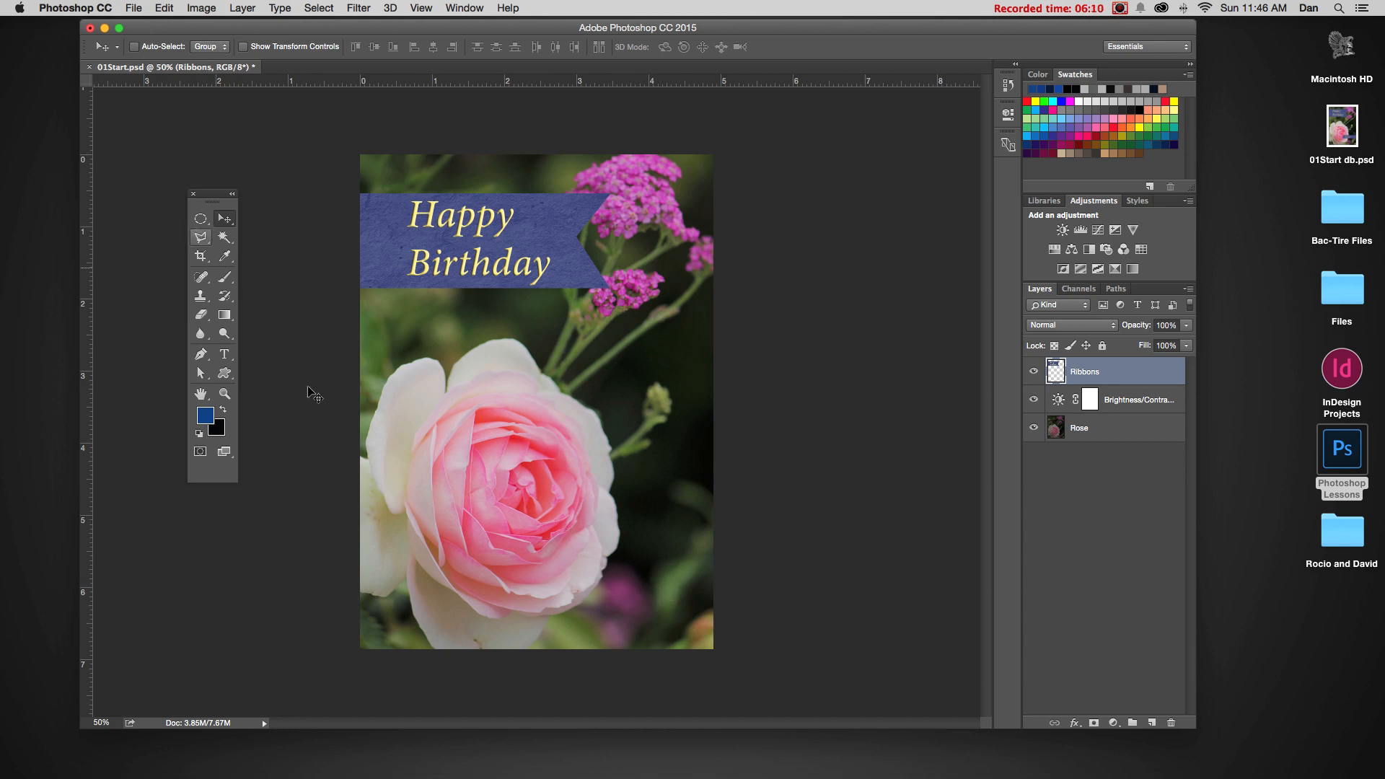
Step: Draw a narrow rectangular marquee selection from the rose's lower petals to the image's right edge
{"action": "left_click", "coordinate": [225, 394]}
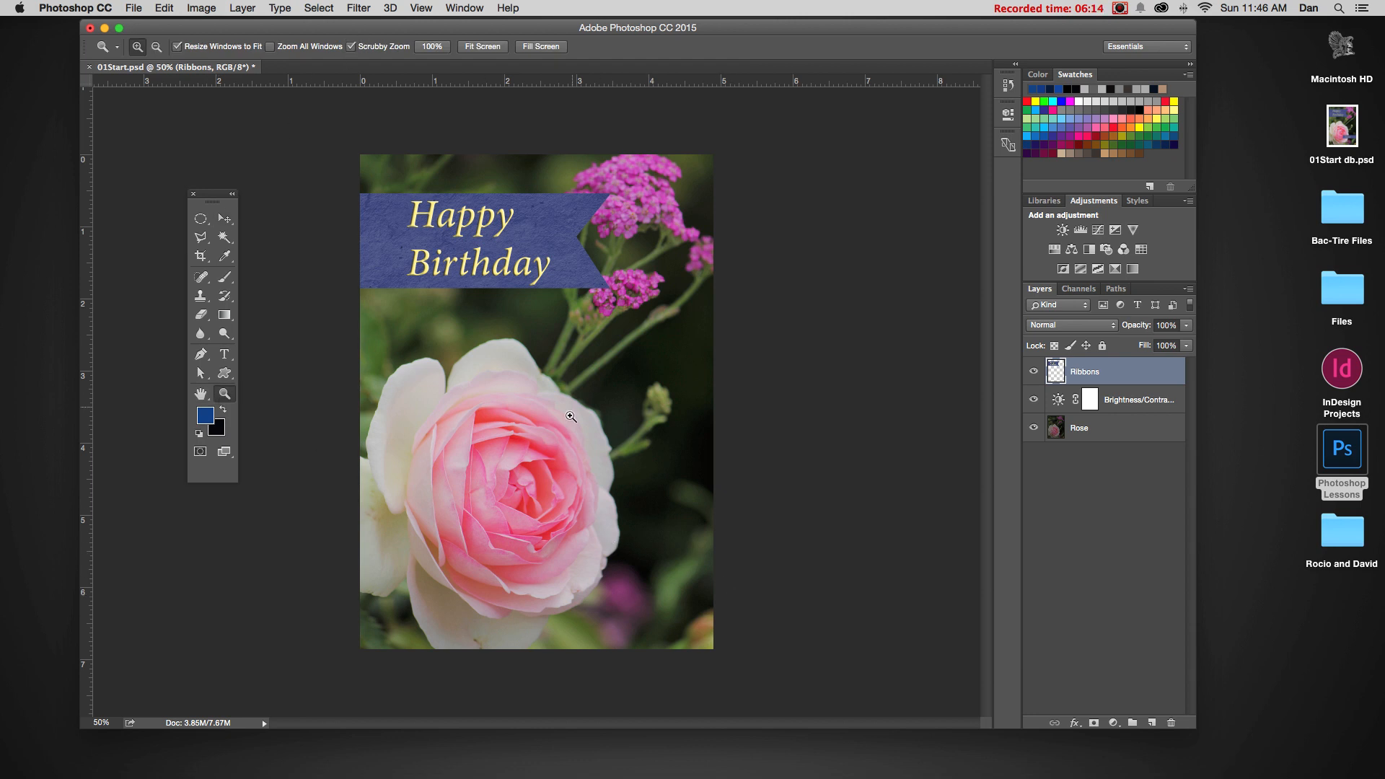
{"action": "left_click_drag", "start_coordinate": [620, 539], "coordinate": [555, 487]}
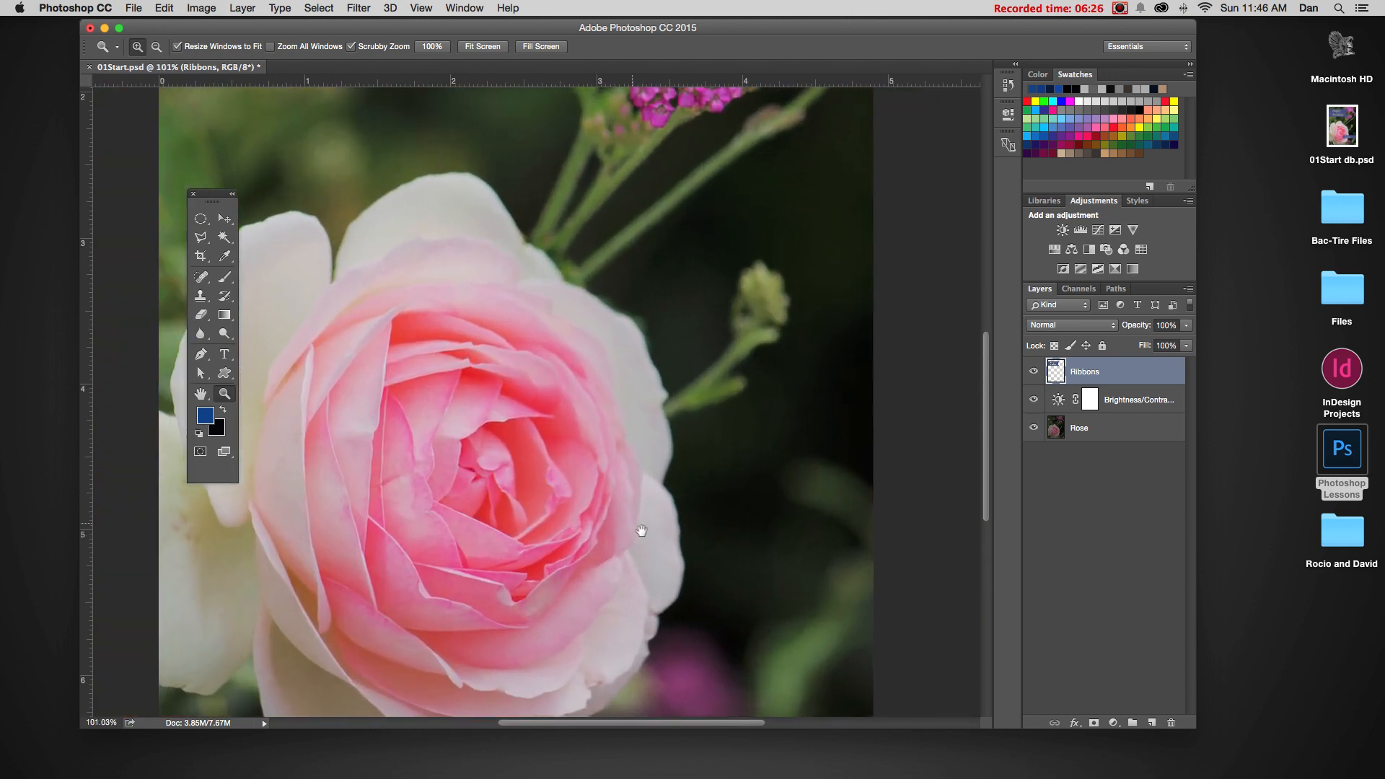
{"action": "left_click_drag", "start_coordinate": [640, 532], "coordinate": [659, 421]}
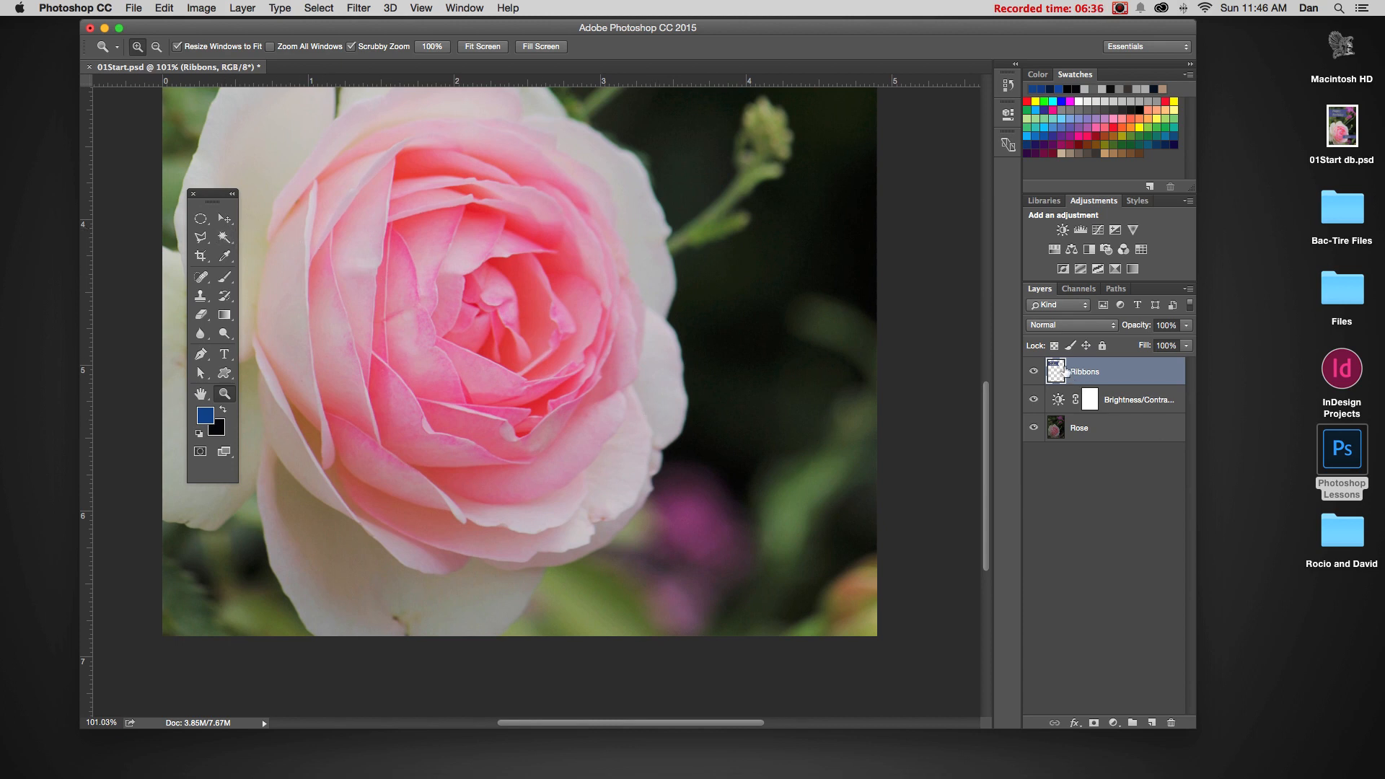
{"action": "left_click", "coordinate": [201, 220]}
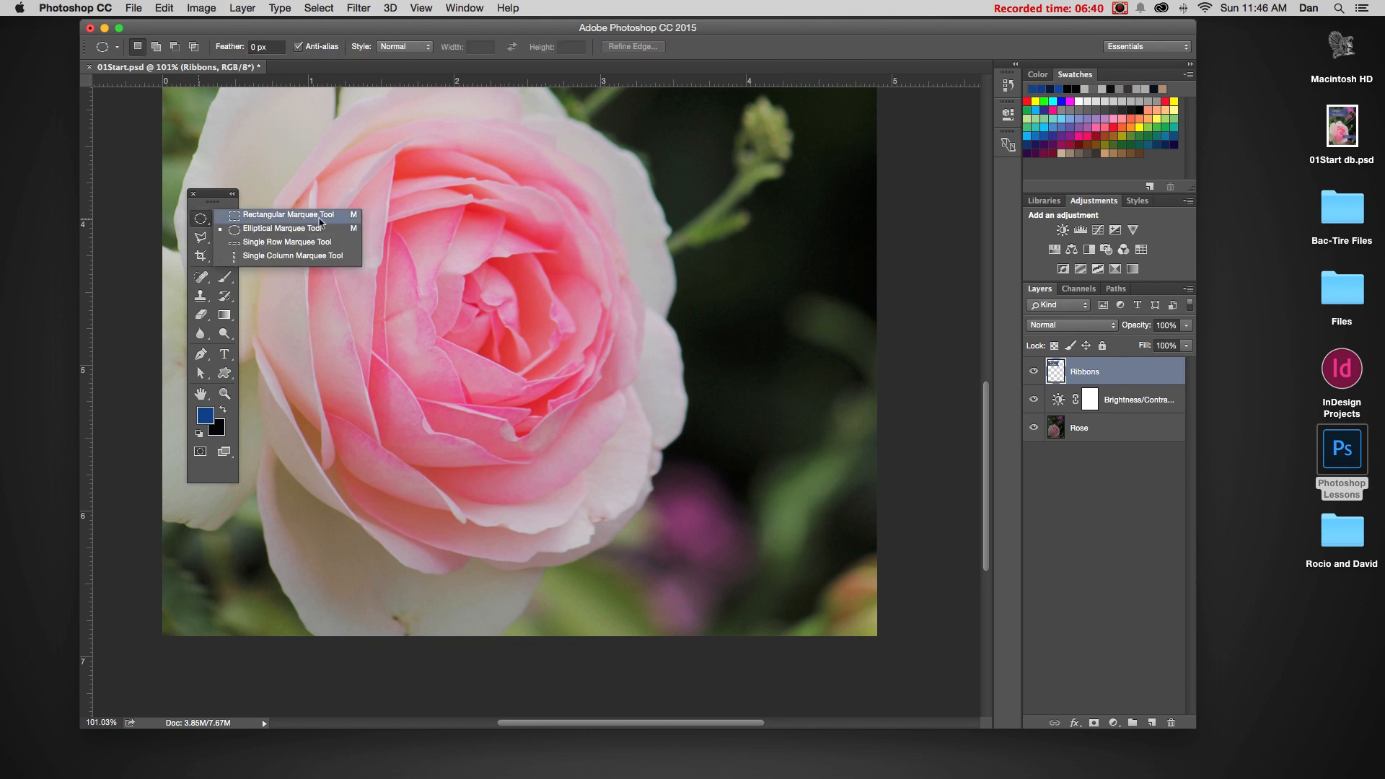
{"action": "left_click", "coordinate": [345, 216]}
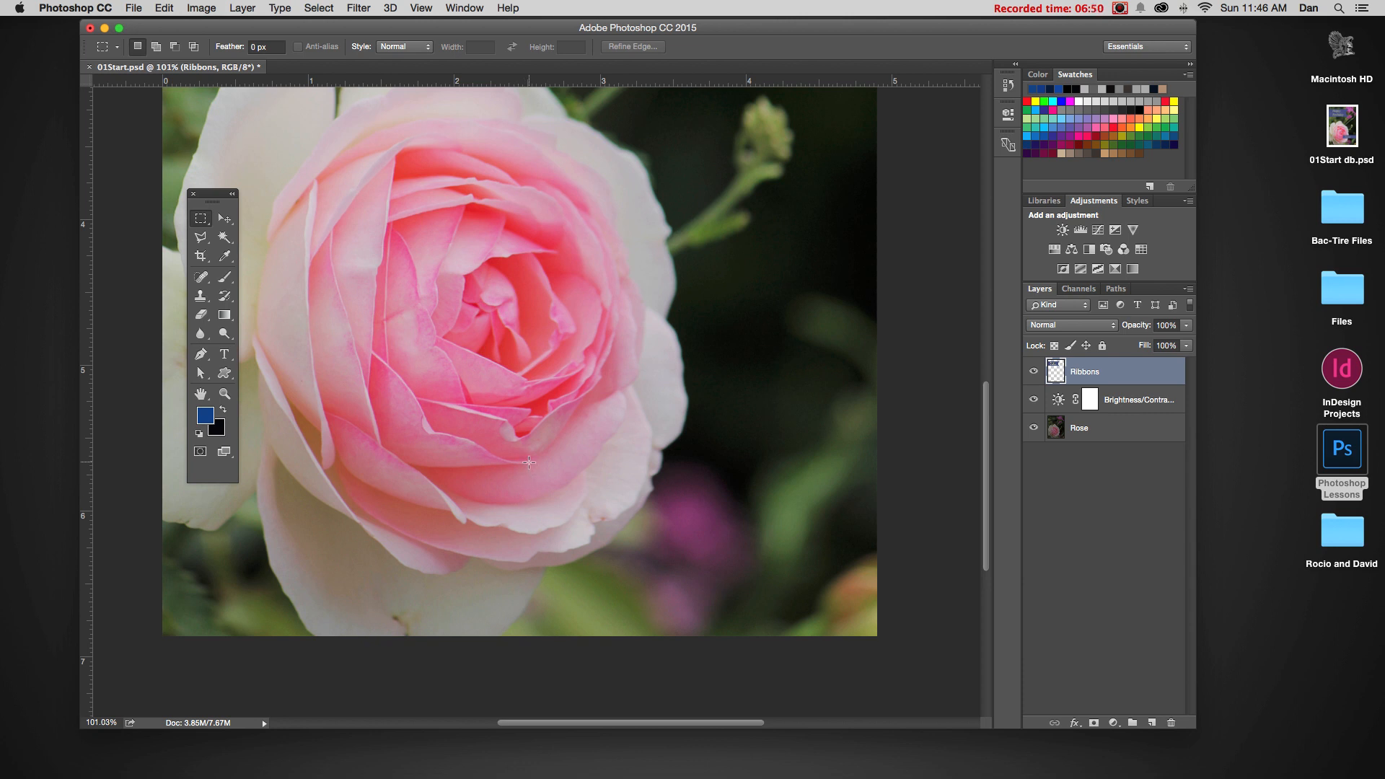
{"action": "left_click_drag", "start_coordinate": [528, 468], "coordinate": [877, 525]}
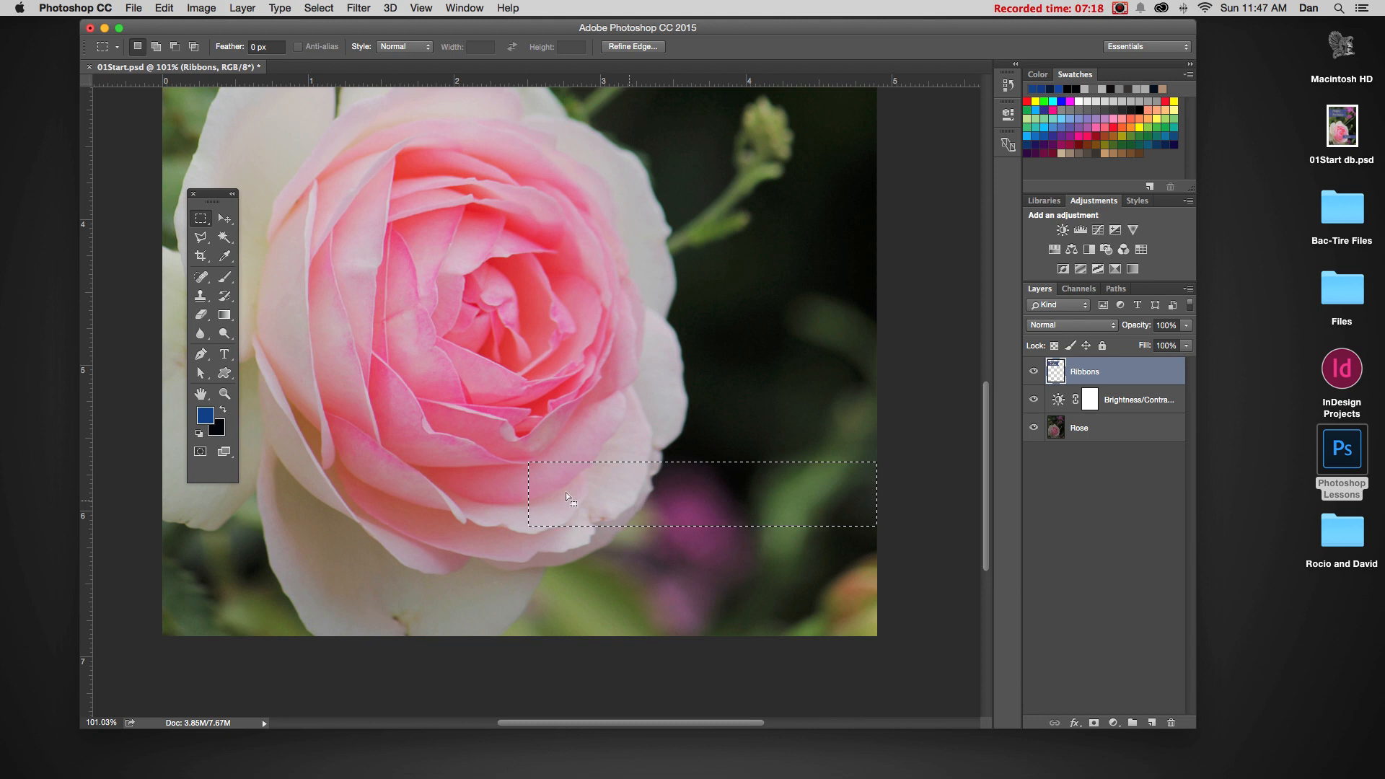
Step: Sample the blue of the Happy Birthday ribbon as the foreground colour with the Eyedropper tool
{"action": "key", "text": "space"}
{"action": "left_click_drag", "start_coordinate": [587, 363], "coordinate": [658, 566]}
{"action": "left_click_drag", "start_coordinate": [554, 158], "coordinate": [570, 181]}
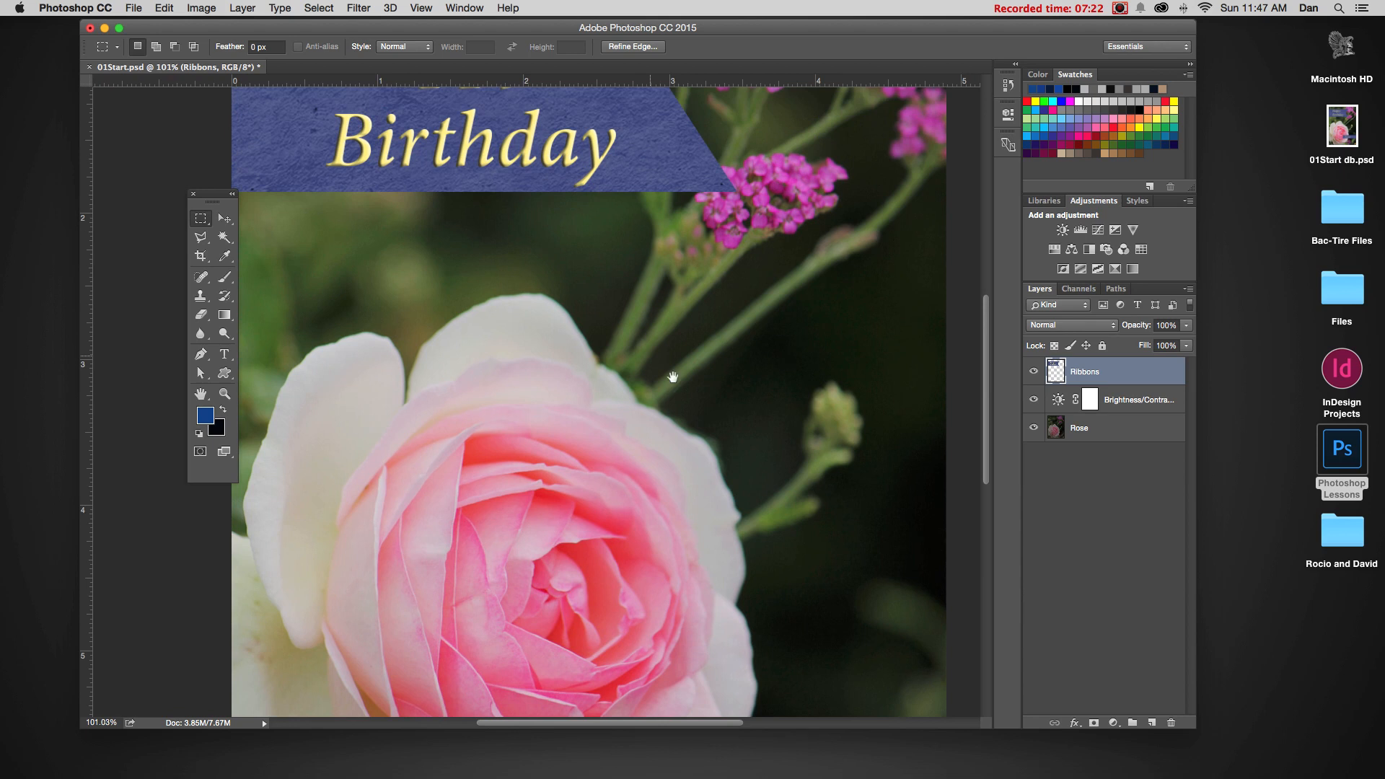
{"action": "scroll", "coordinate": [673, 376], "scroll_direction": "down", "scroll_amount": 5}
{"action": "scroll", "coordinate": [673, 377], "scroll_direction": "right", "scroll_amount": 3}
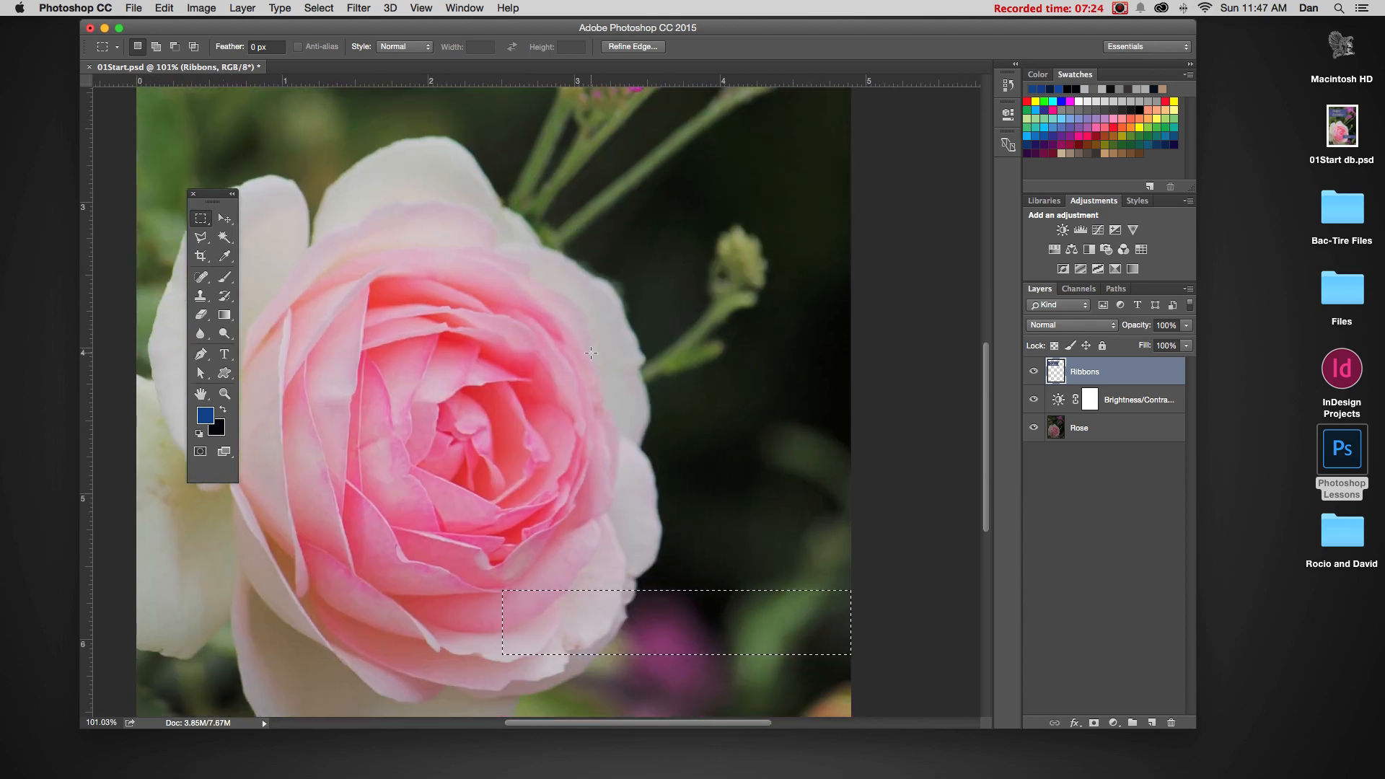
{"action": "key", "text": "super+minus"}
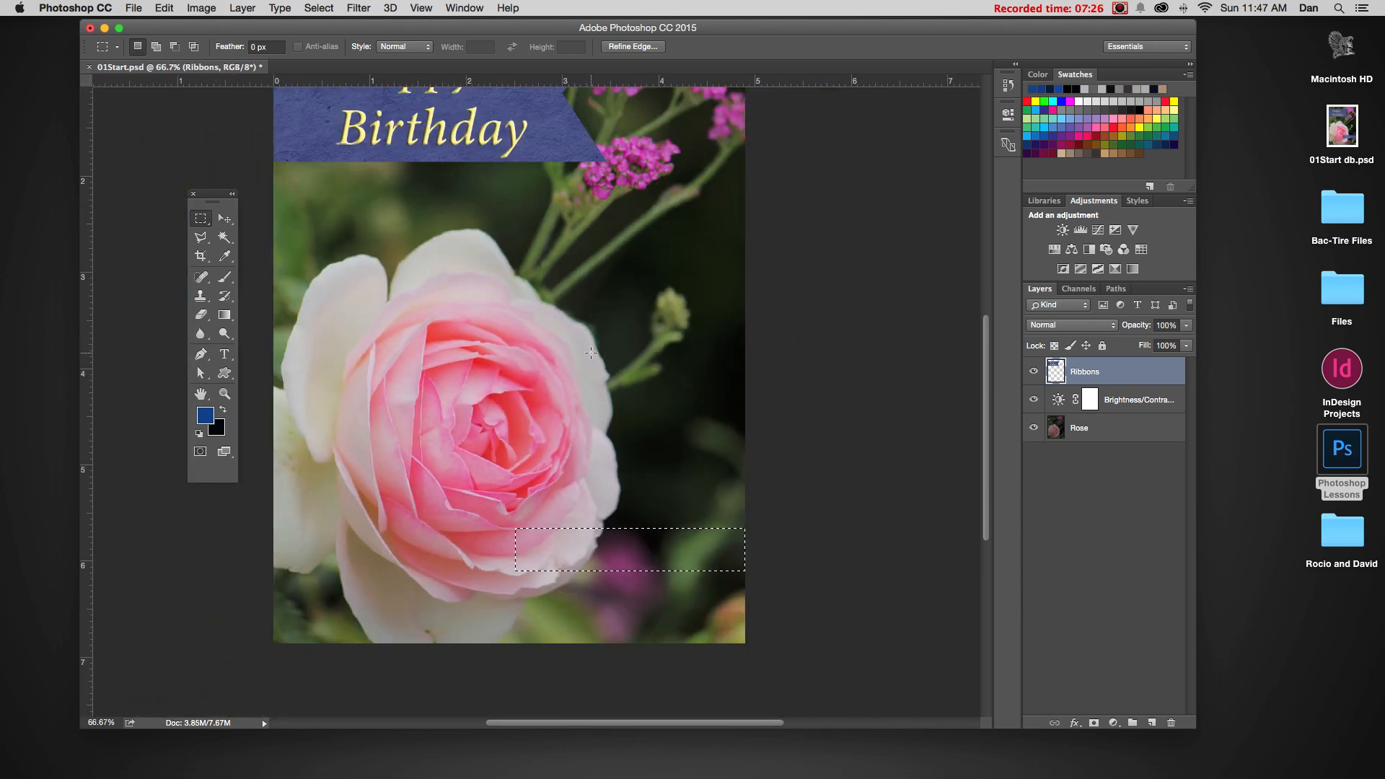
{"action": "scroll", "coordinate": [538, 167], "scroll_direction": "up", "scroll_amount": 3}
{"action": "scroll", "coordinate": [538, 166], "scroll_direction": "right", "scroll_amount": 1}
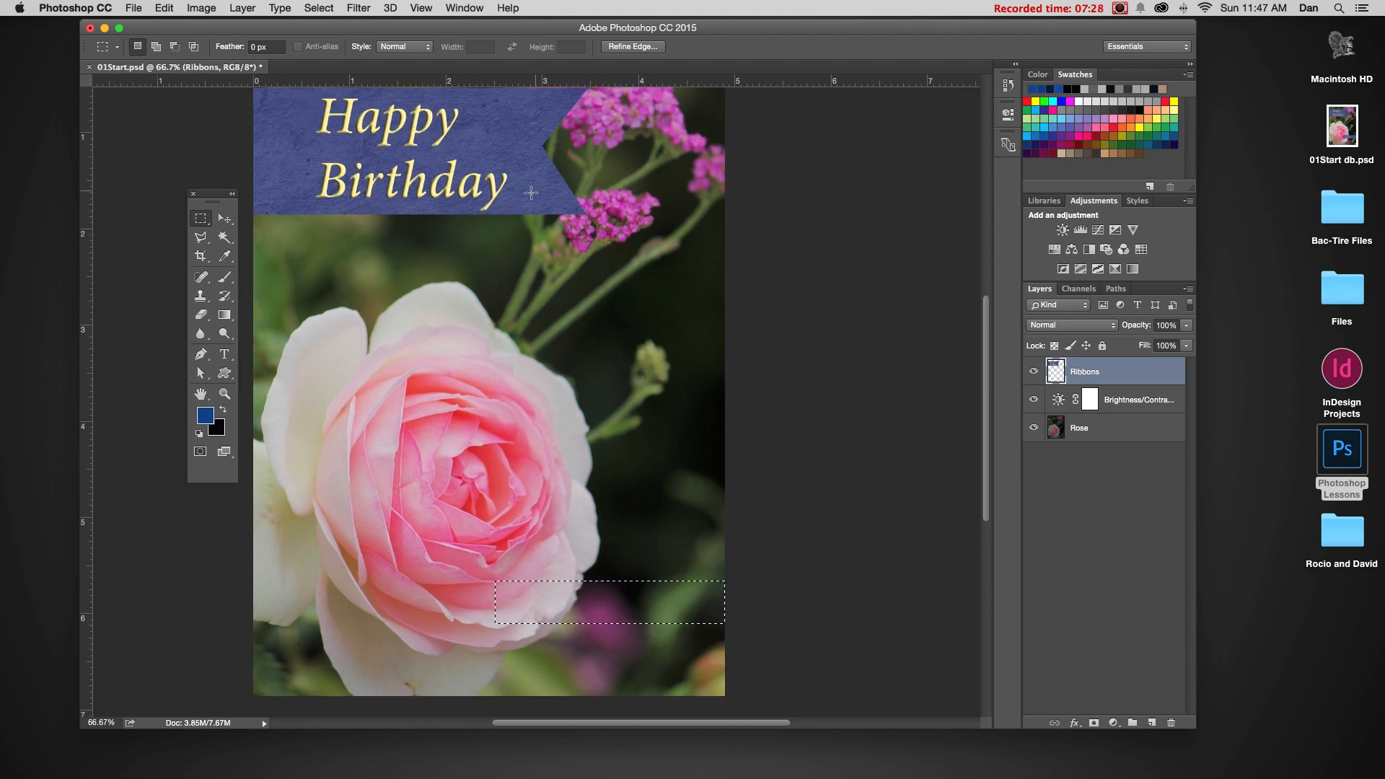
{"action": "left_click", "coordinate": [225, 262]}
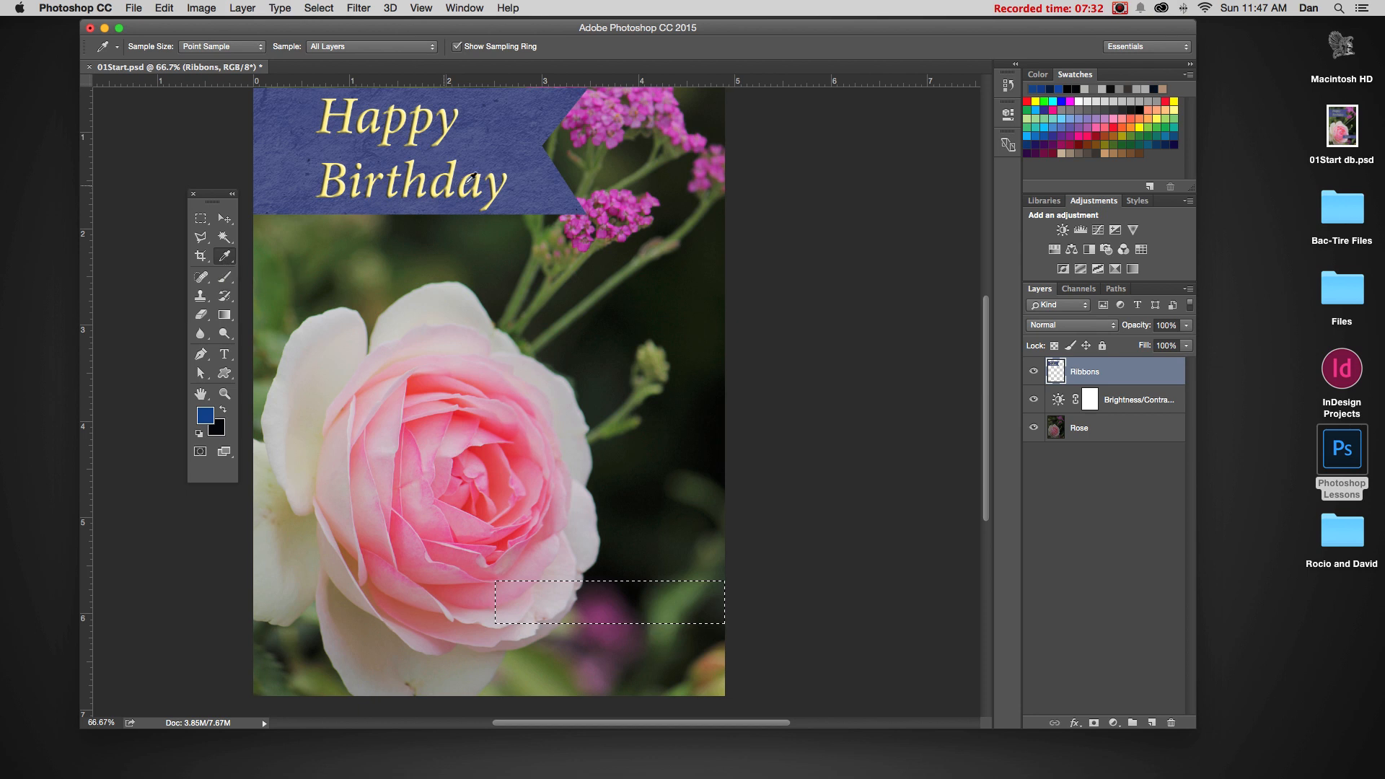
{"action": "left_click", "coordinate": [538, 168]}
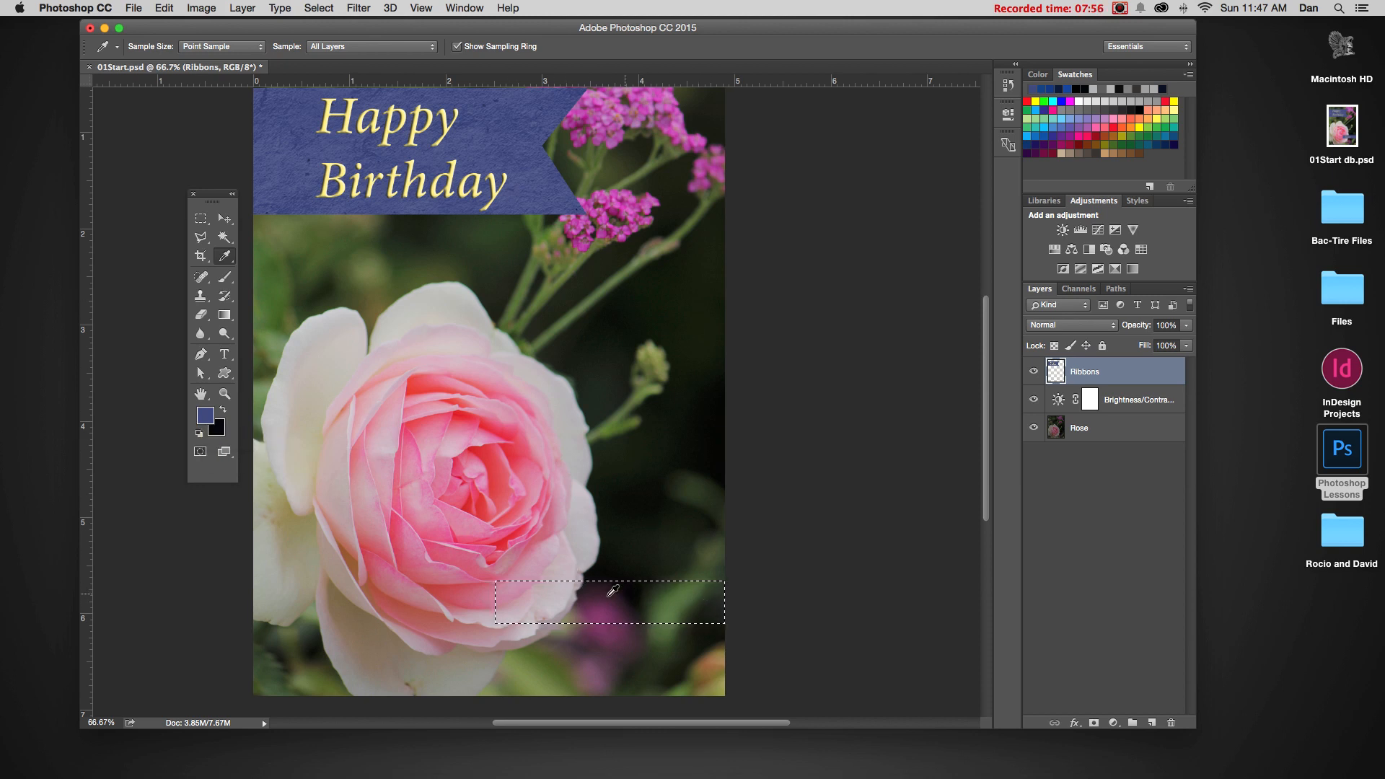
Step: Try to subtract a triangular notch from the left end of the rectangular selection with the Polygonal Lasso tool
{"action": "left_click", "coordinate": [520, 593], "text": "super"}
{"action": "left_click_drag", "start_coordinate": [626, 599], "coordinate": [614, 540]}
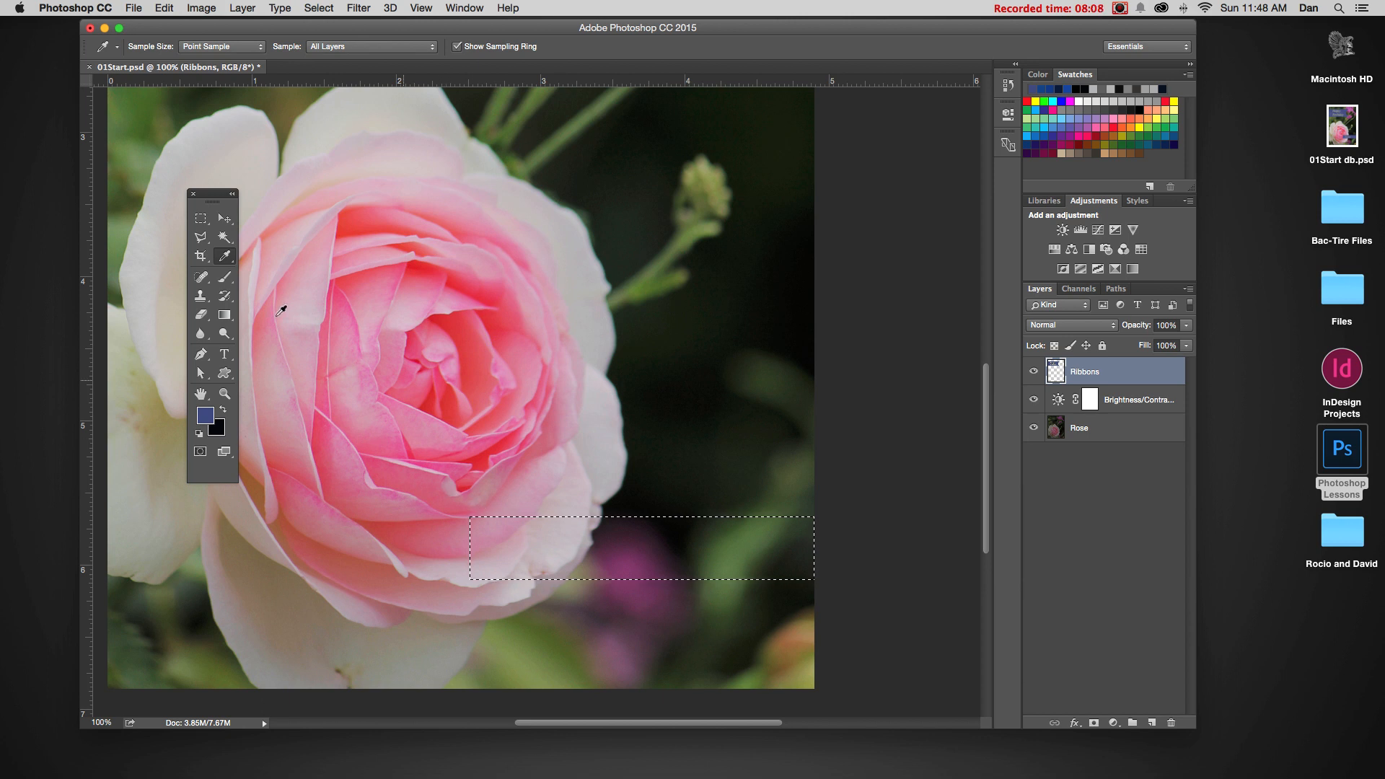
{"action": "left_click", "coordinate": [202, 239]}
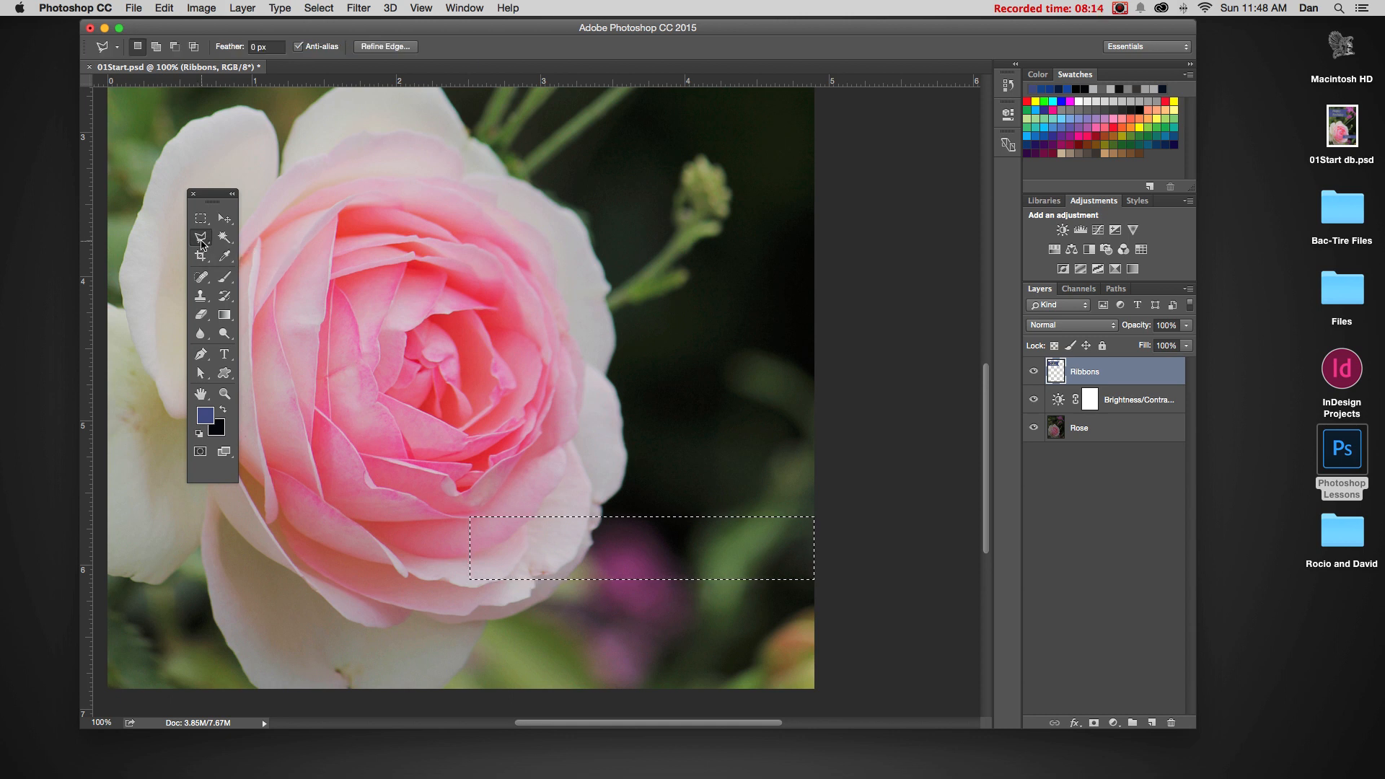
{"action": "left_click", "coordinate": [203, 243]}
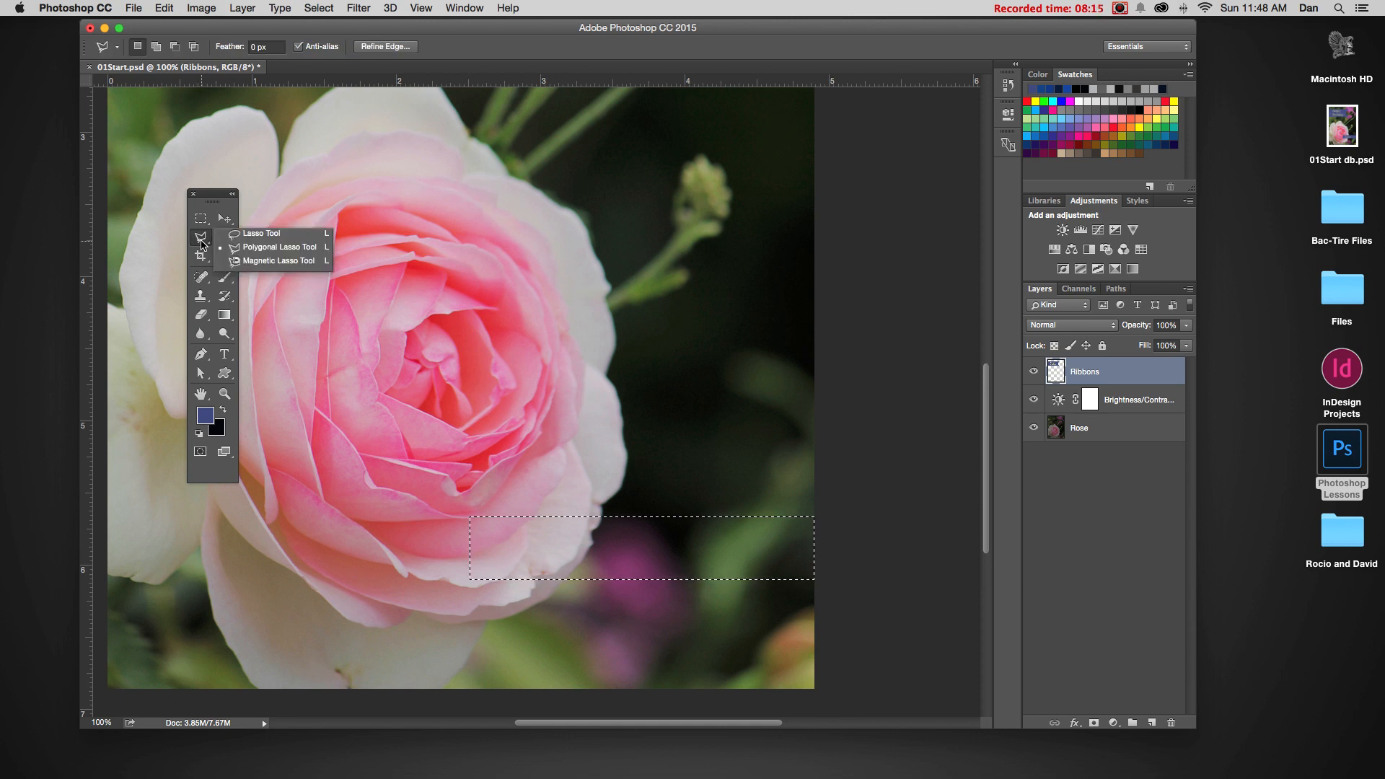
{"action": "left_click", "coordinate": [271, 247]}
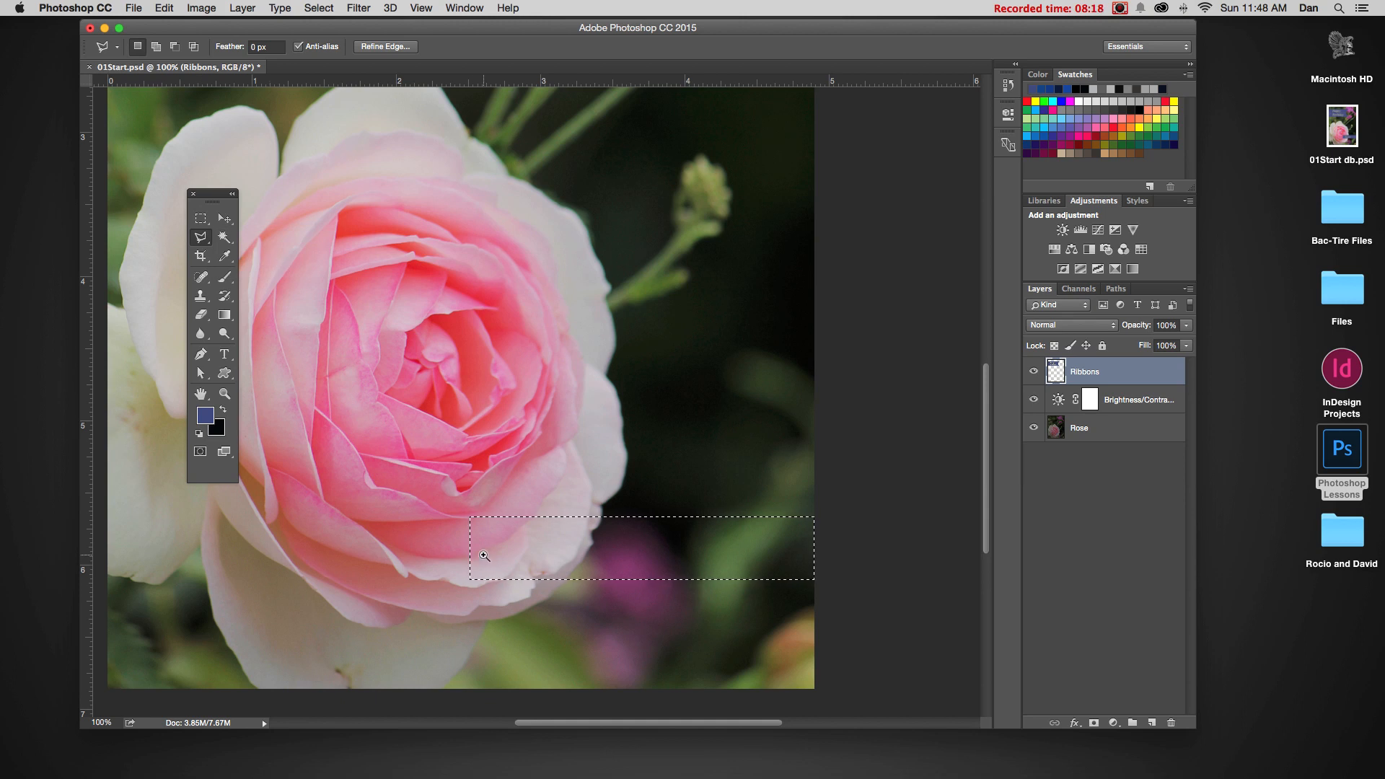
{"action": "left_click", "coordinate": [483, 561], "text": "super"}
{"action": "left_click", "coordinate": [543, 586], "text": "super"}
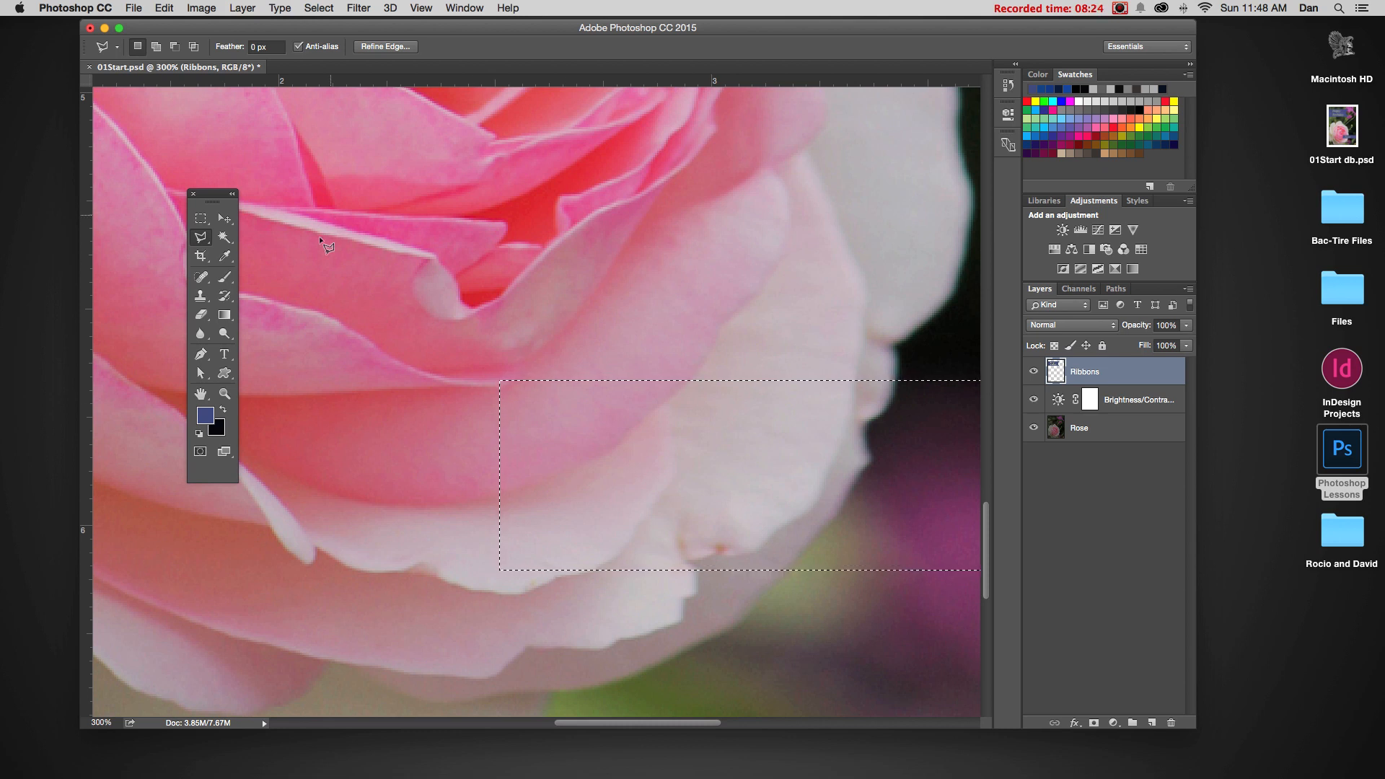
{"action": "key", "text": "alt"}
{"action": "left_click", "coordinate": [500, 570]}
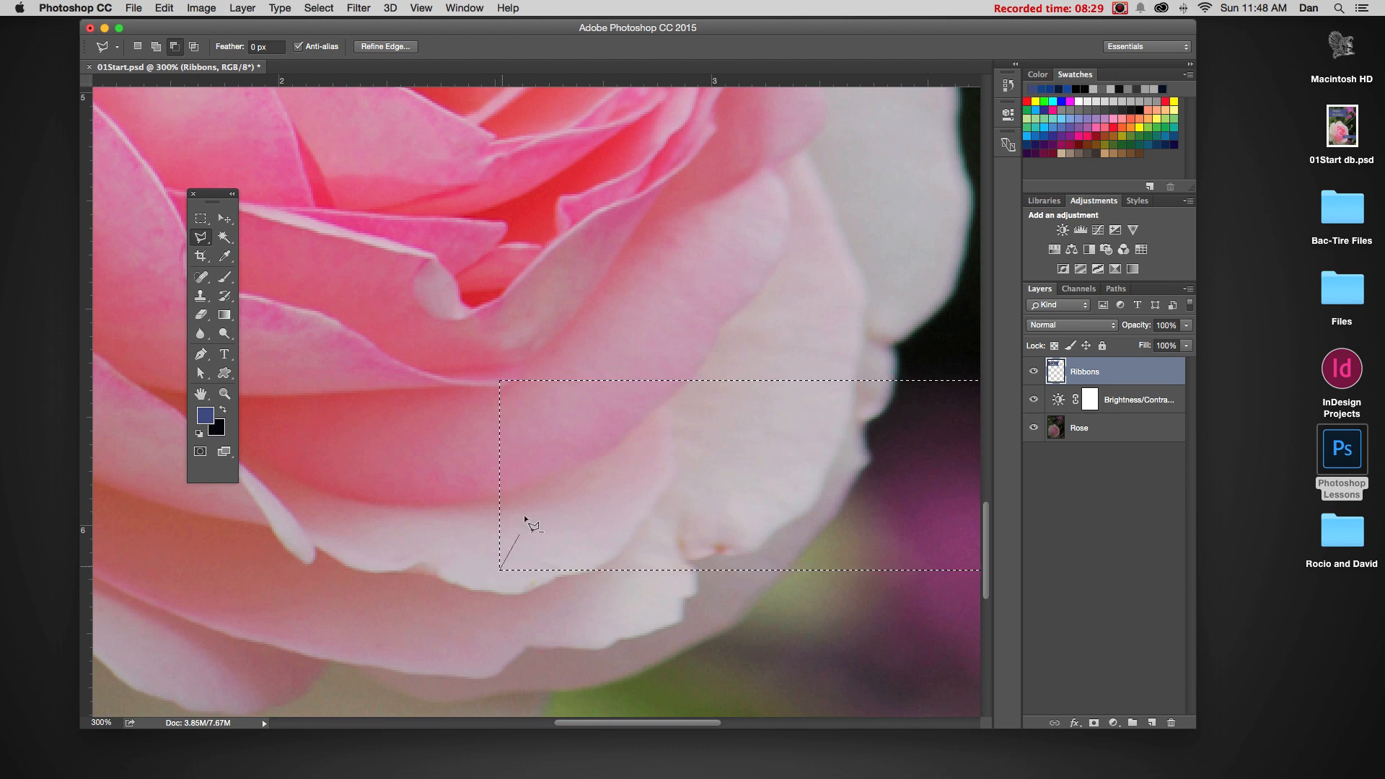
{"action": "left_click", "coordinate": [572, 472]}
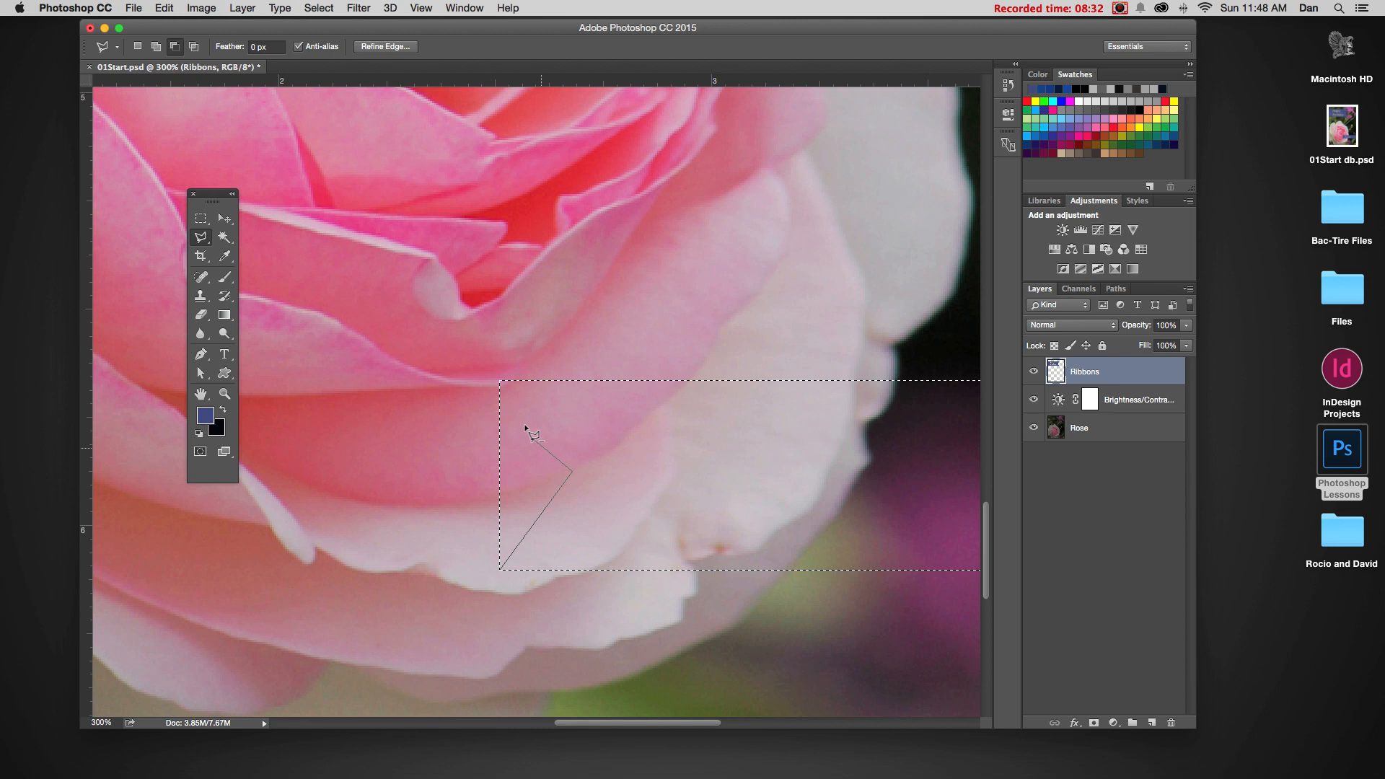
{"action": "left_click", "coordinate": [491, 368]}
{"action": "left_click", "coordinate": [502, 575]}
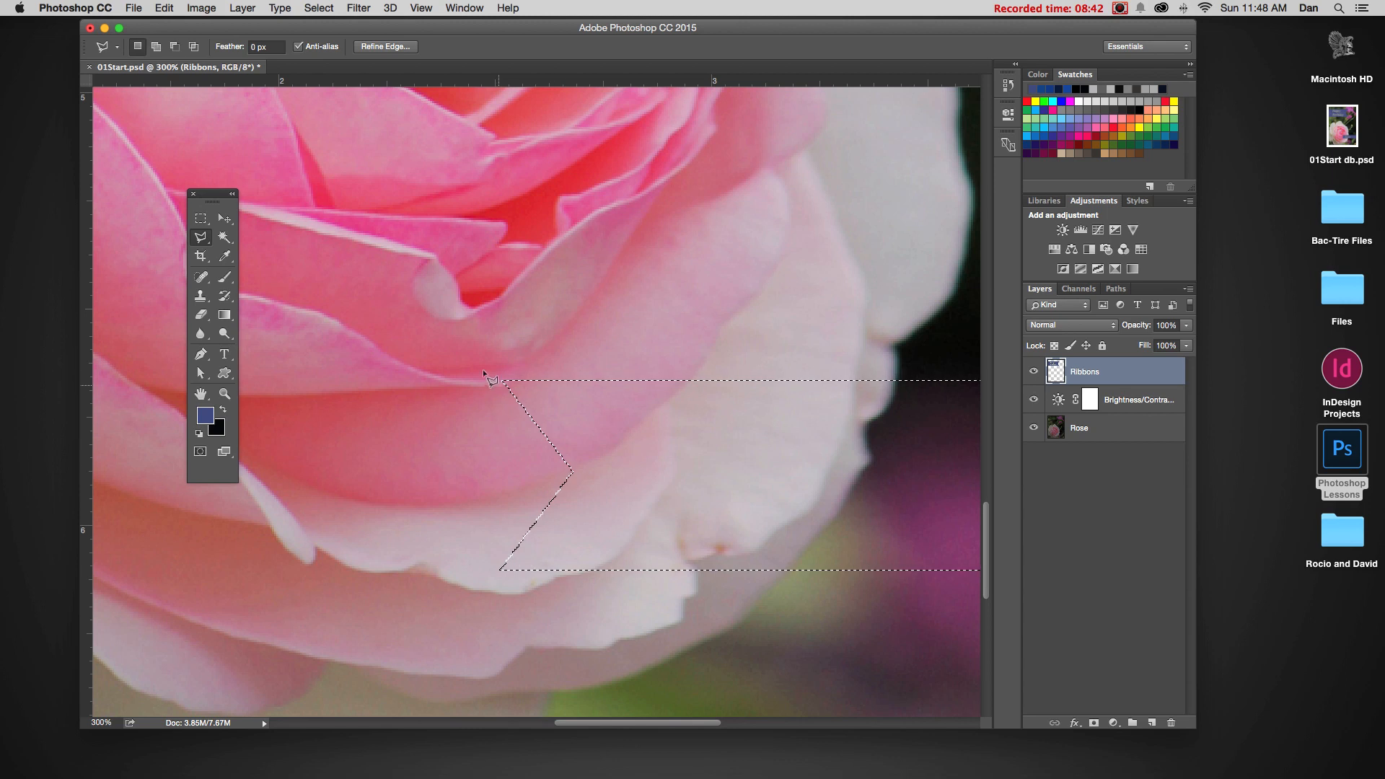
Step: Check the notched selection at several magnifications, and undo the notch subtraction
{"action": "left_click", "coordinate": [626, 460], "text": "alt+super"}
{"action": "left_click", "coordinate": [626, 461], "text": "alt+super"}
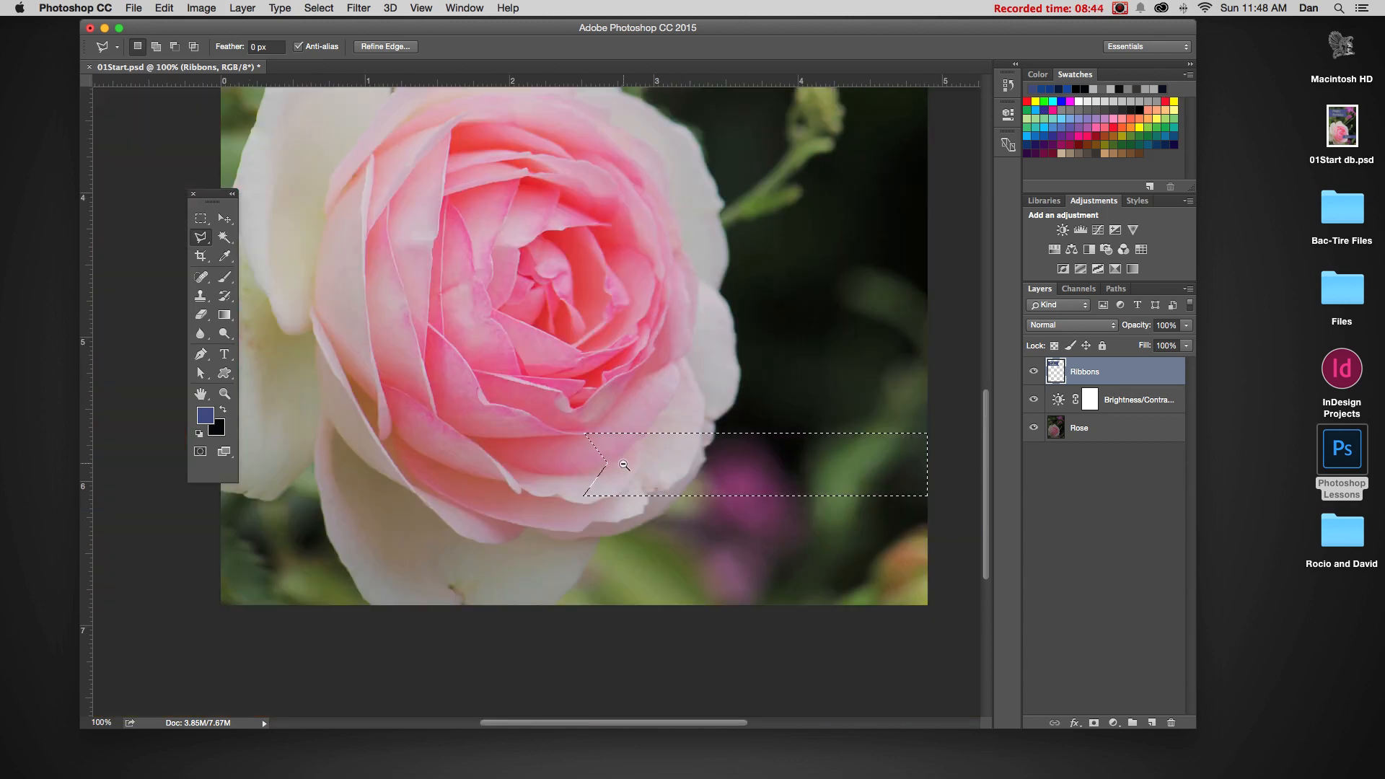
{"action": "left_click", "coordinate": [625, 462], "text": "alt+super"}
{"action": "left_click", "coordinate": [631, 471], "text": "super"}
{"action": "left_click", "coordinate": [629, 473], "text": "super"}
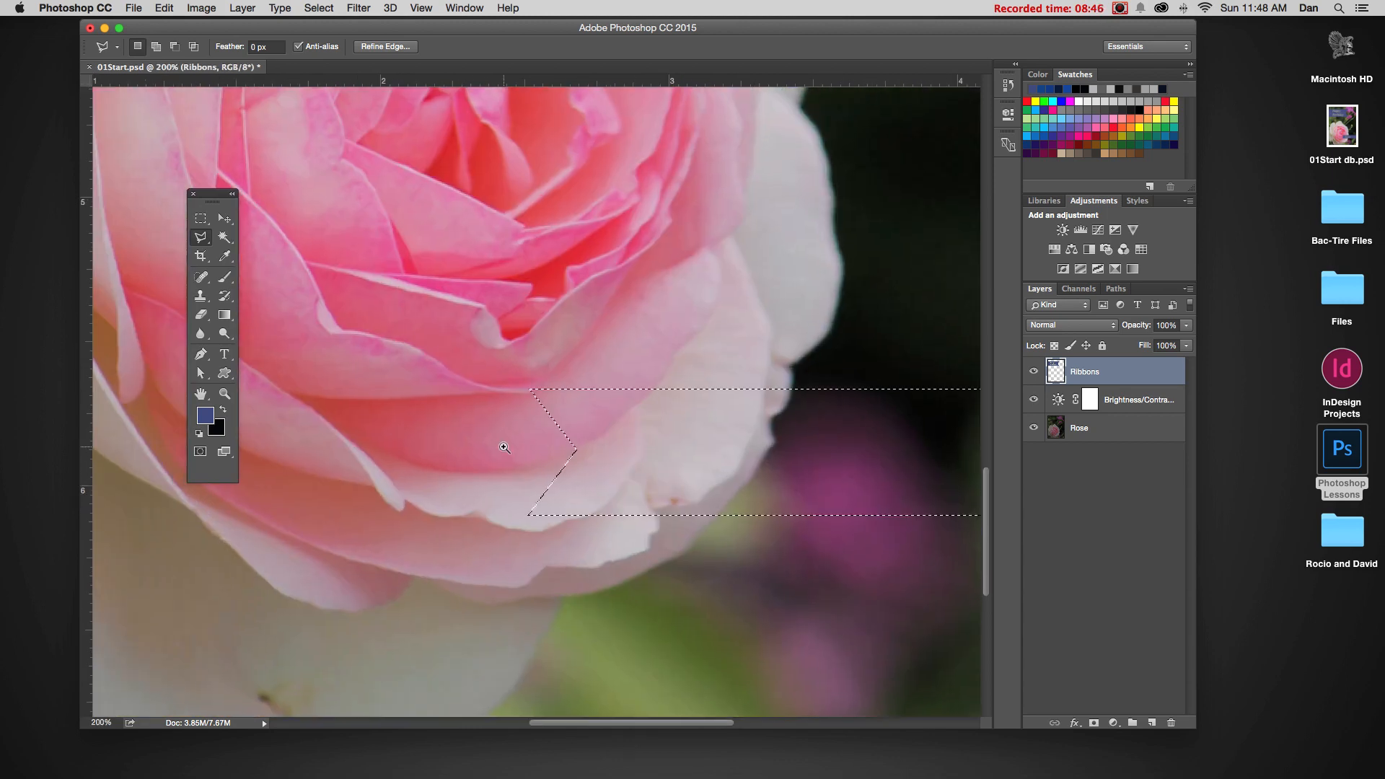
{"action": "left_click", "coordinate": [504, 440], "text": "super"}
{"action": "key", "text": "super+z"}
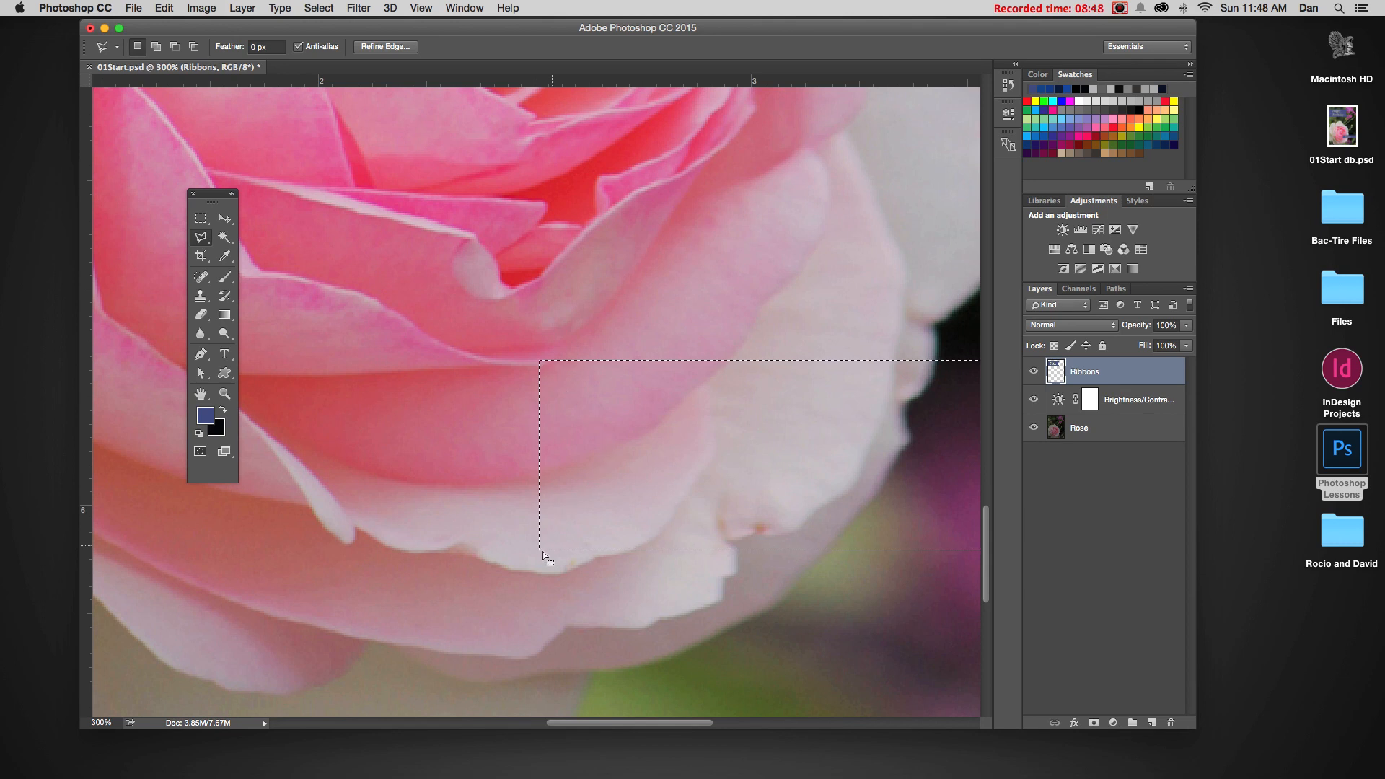
Step: Subtract a triangular notch from the left end of the rectangular selection with the Polygonal Lasso tool
{"action": "left_click", "coordinate": [539, 550], "text": "alt"}
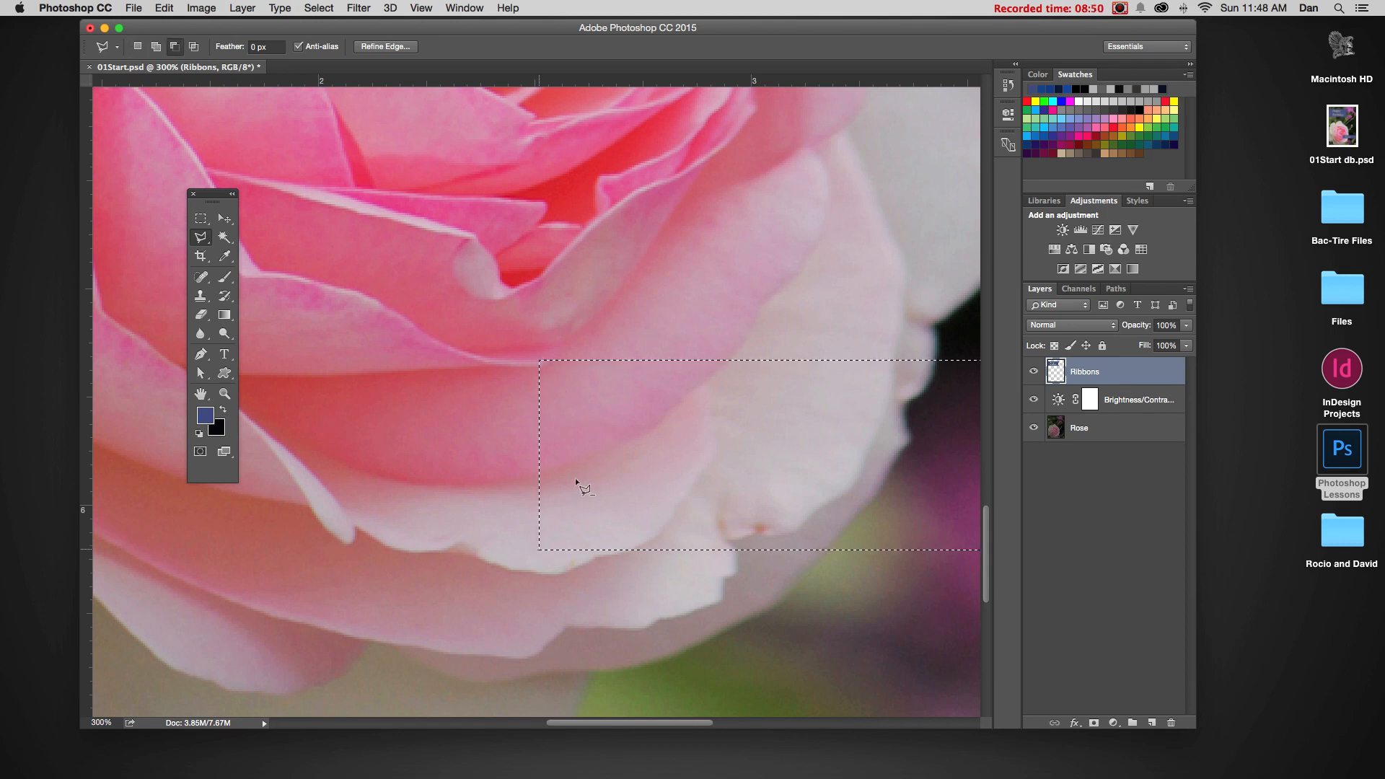
{"action": "left_click", "coordinate": [529, 345]}
{"action": "left_click", "coordinate": [451, 445]}
{"action": "left_click", "coordinate": [496, 557]}
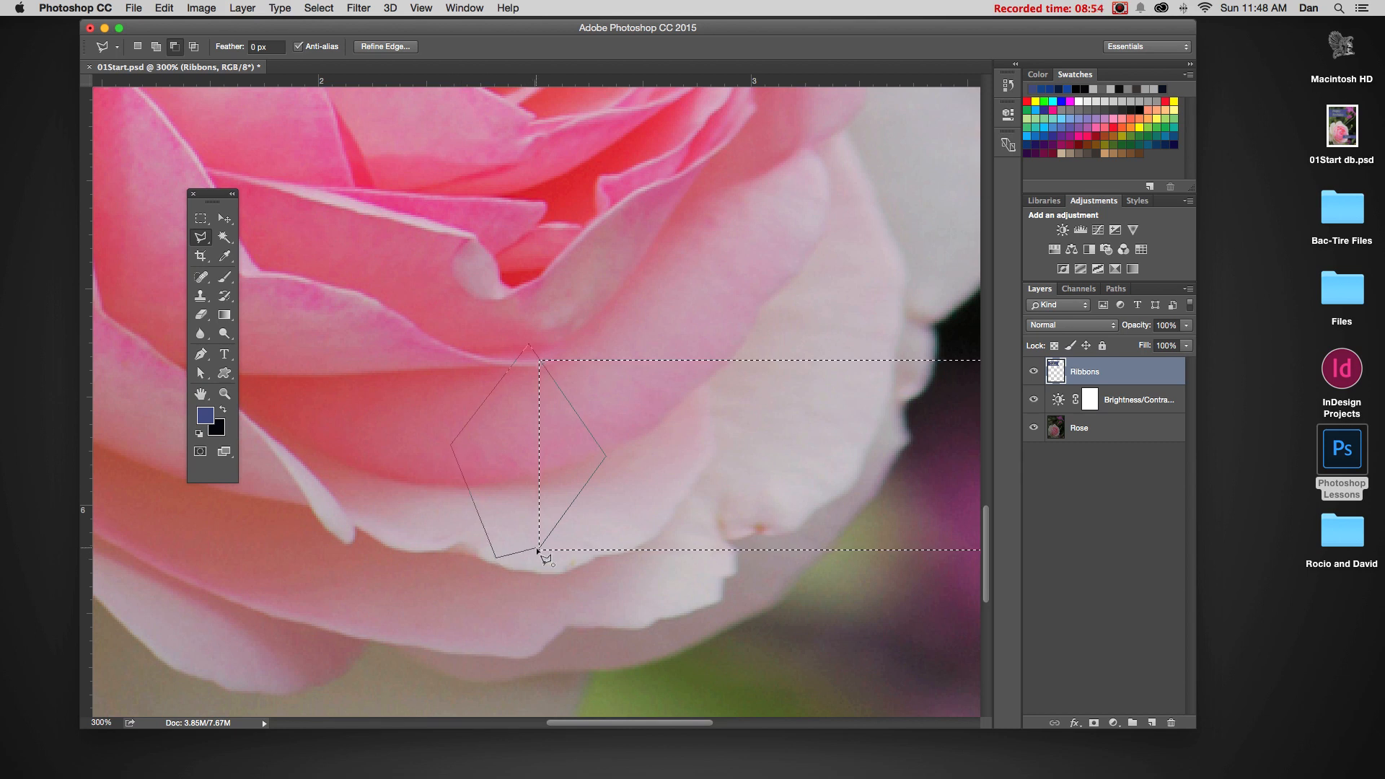
{"action": "left_click", "coordinate": [538, 550]}
{"action": "key", "text": "super+d"}
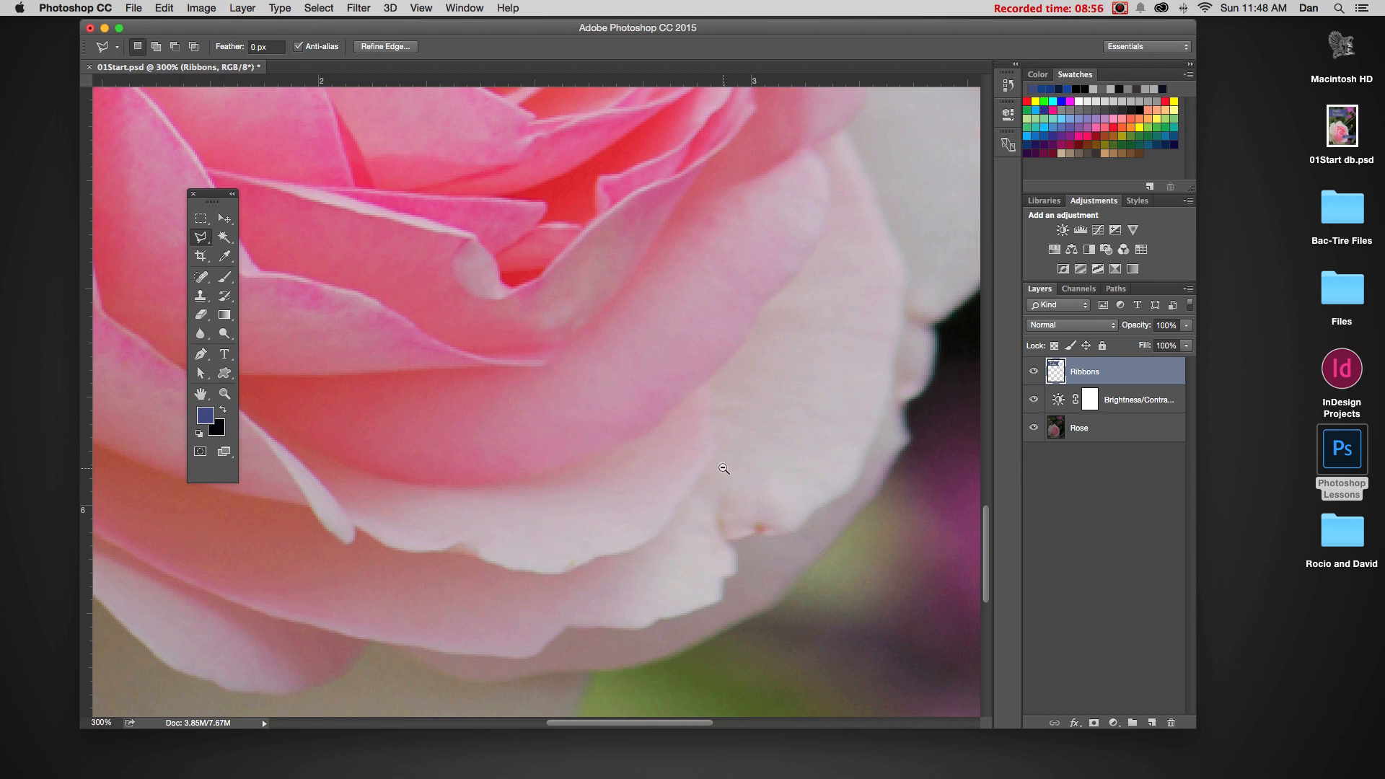
{"action": "left_click", "coordinate": [724, 469], "text": "alt"}
{"action": "left_click", "coordinate": [724, 469], "text": "alt"}
{"action": "left_click", "coordinate": [723, 469], "text": "alt"}
{"action": "key", "text": "super+shift+d"}
{"action": "scroll", "coordinate": [613, 465], "scroll_direction": "right", "scroll_amount": 5}
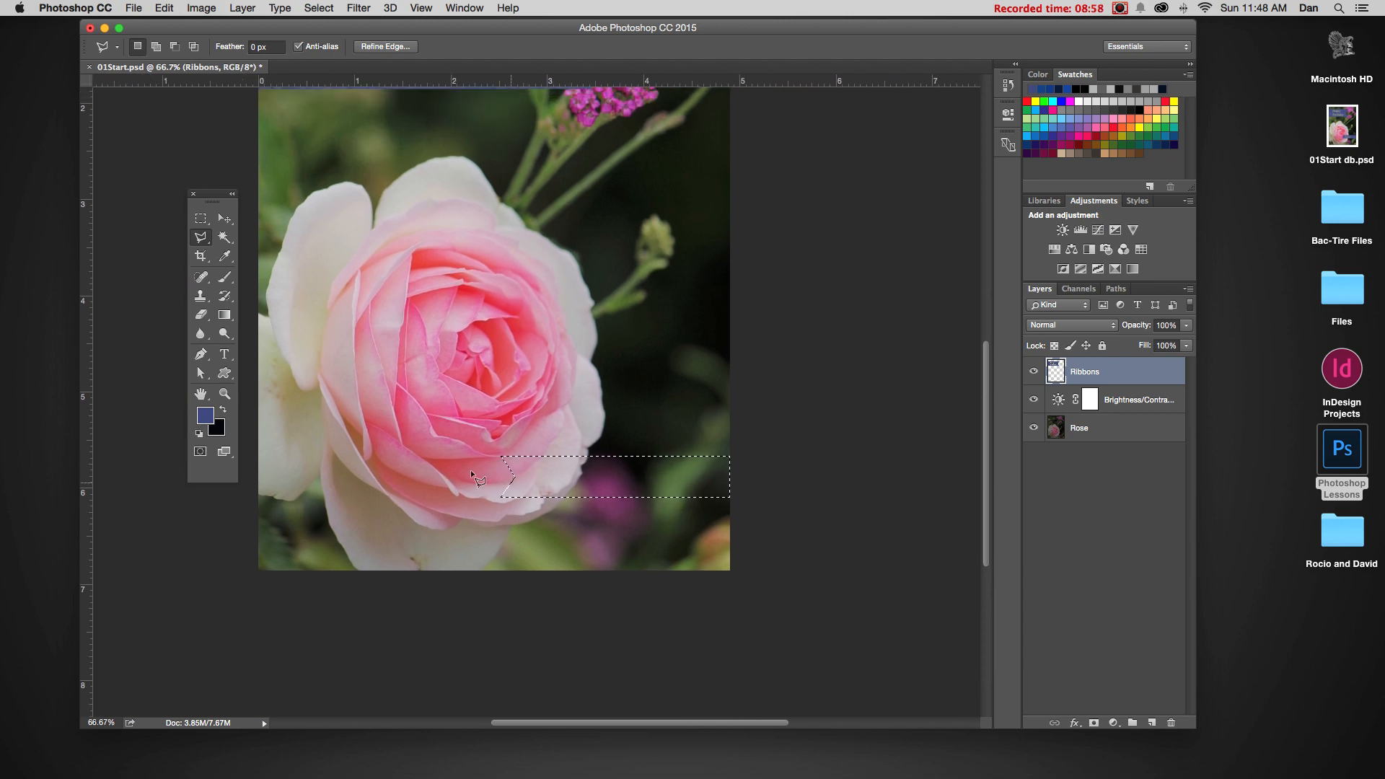
Step: Choose the Brush tool and set the brush size to 71 px
{"action": "left_click", "coordinate": [225, 276]}
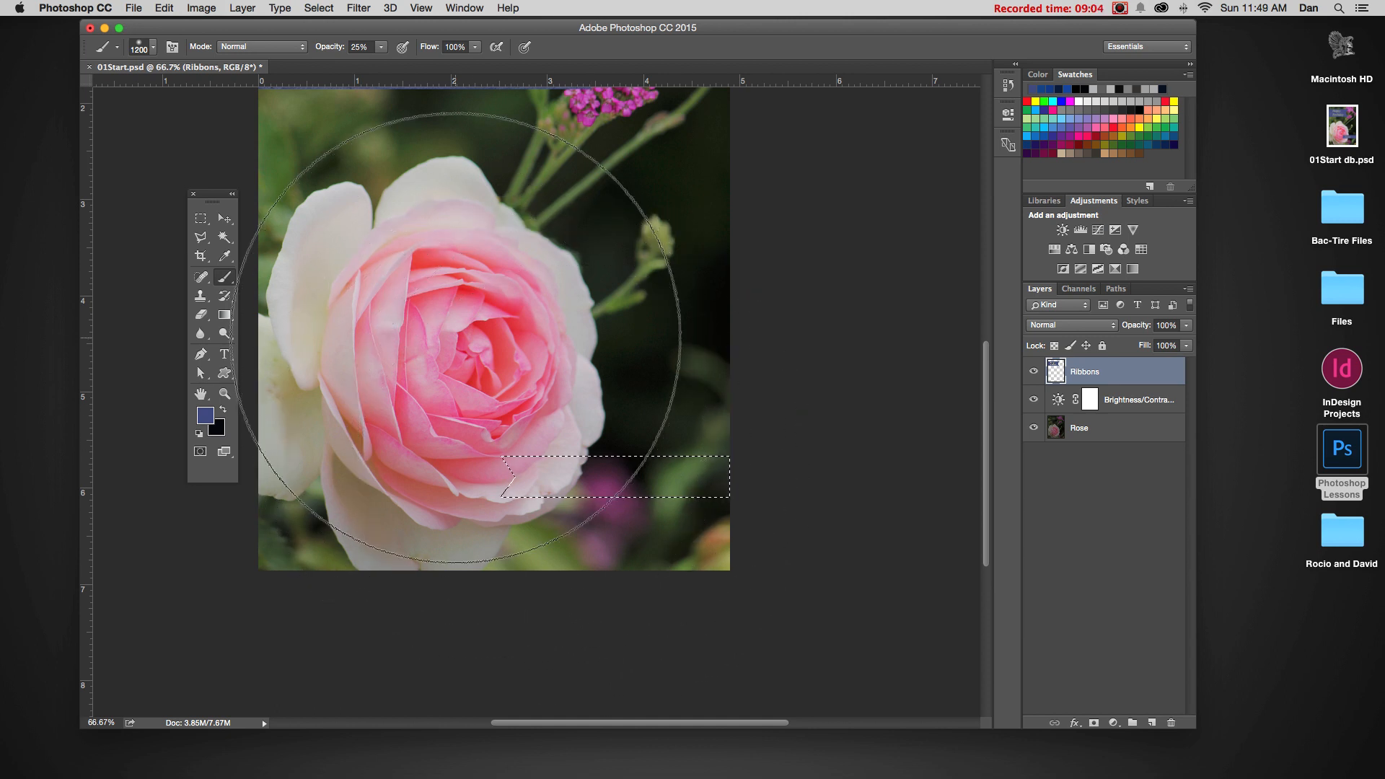
{"action": "right_click", "coordinate": [447, 330]}
{"action": "left_click_drag", "start_coordinate": [593, 361], "coordinate": [558, 363]}
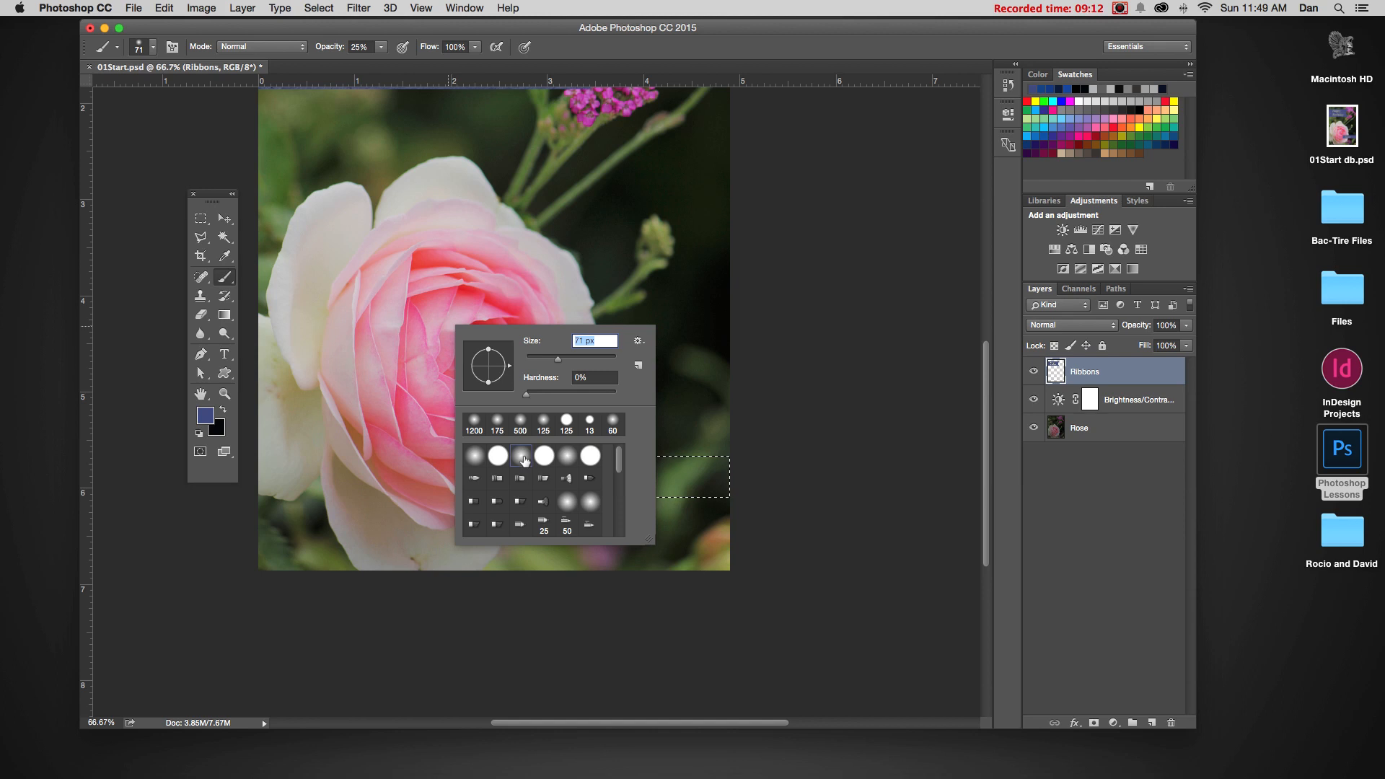
{"action": "left_click", "coordinate": [737, 453]}
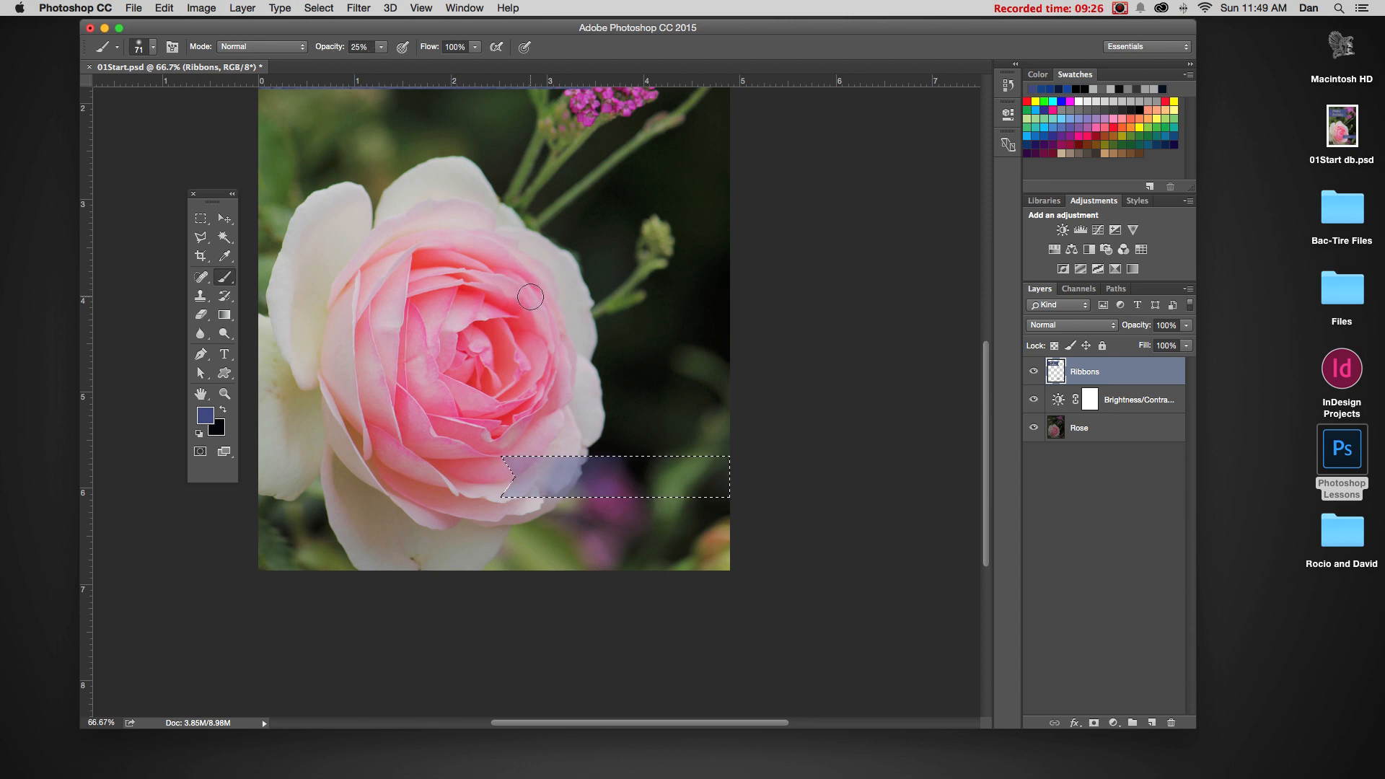
Step: Set the brush opacity to 100% and paint the whole notched selection with the sampled blue
{"action": "left_click", "coordinate": [383, 48]}
{"action": "left_click_drag", "start_coordinate": [386, 65], "coordinate": [439, 65]}
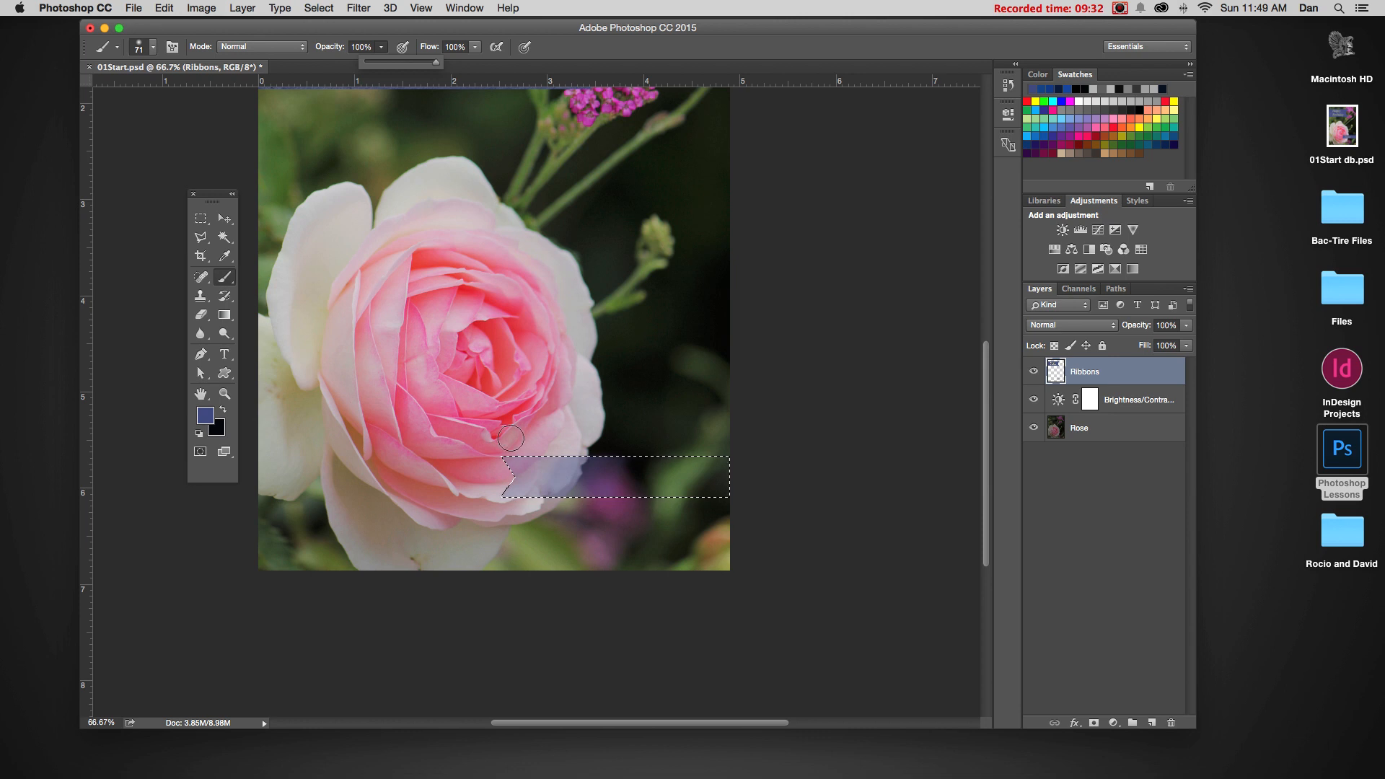
{"action": "left_click_drag", "start_coordinate": [511, 438], "coordinate": [517, 438]}
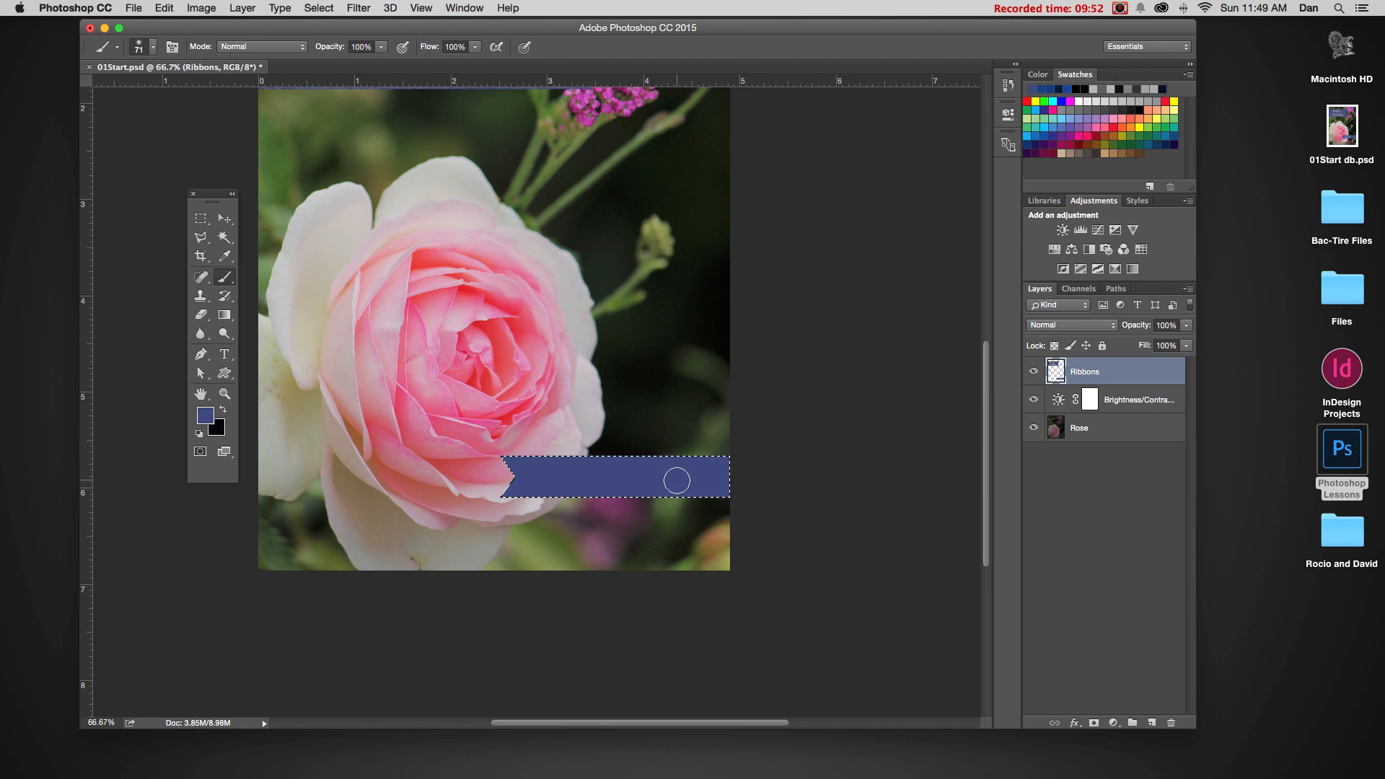
Step: Deselect the painted ribbon area
{"action": "left_click", "coordinate": [624, 514], "text": "super"}
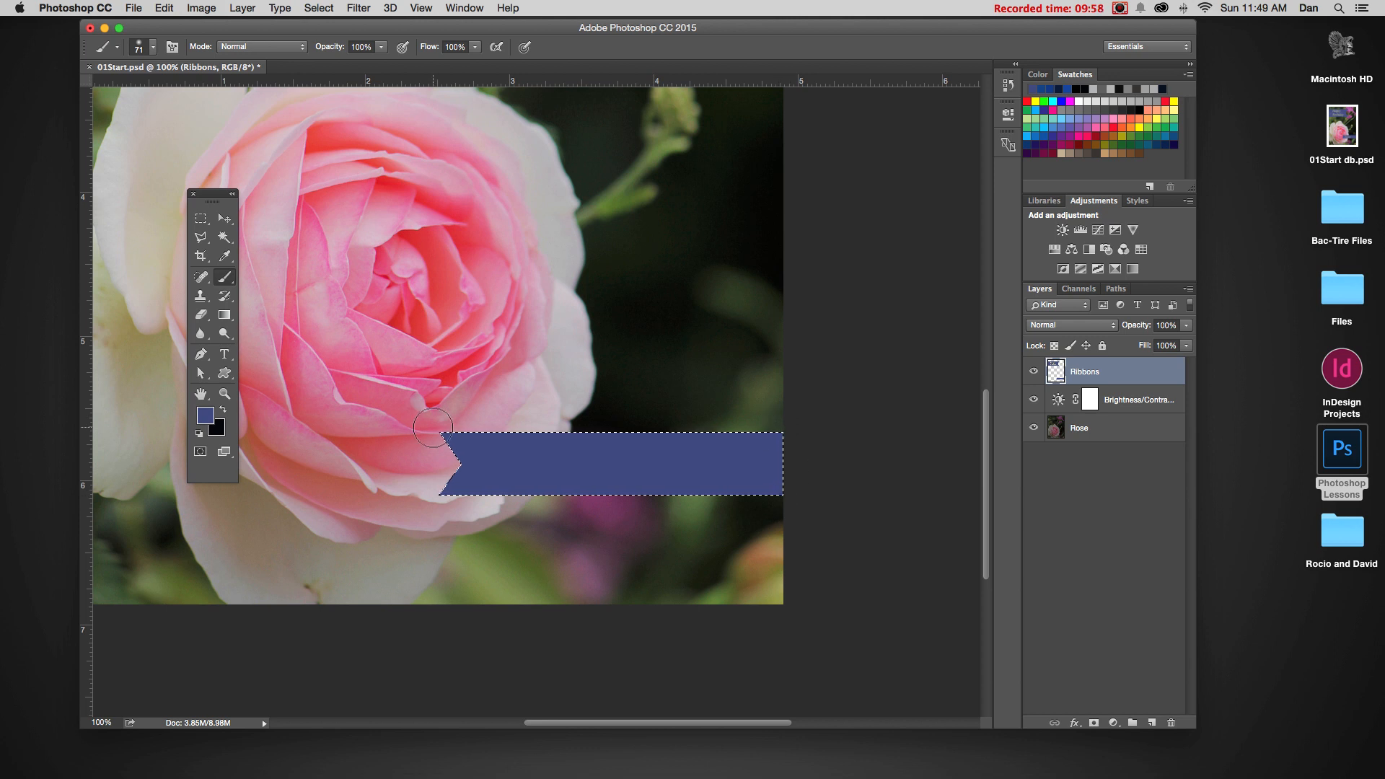
{"action": "left_click", "coordinate": [330, 6]}
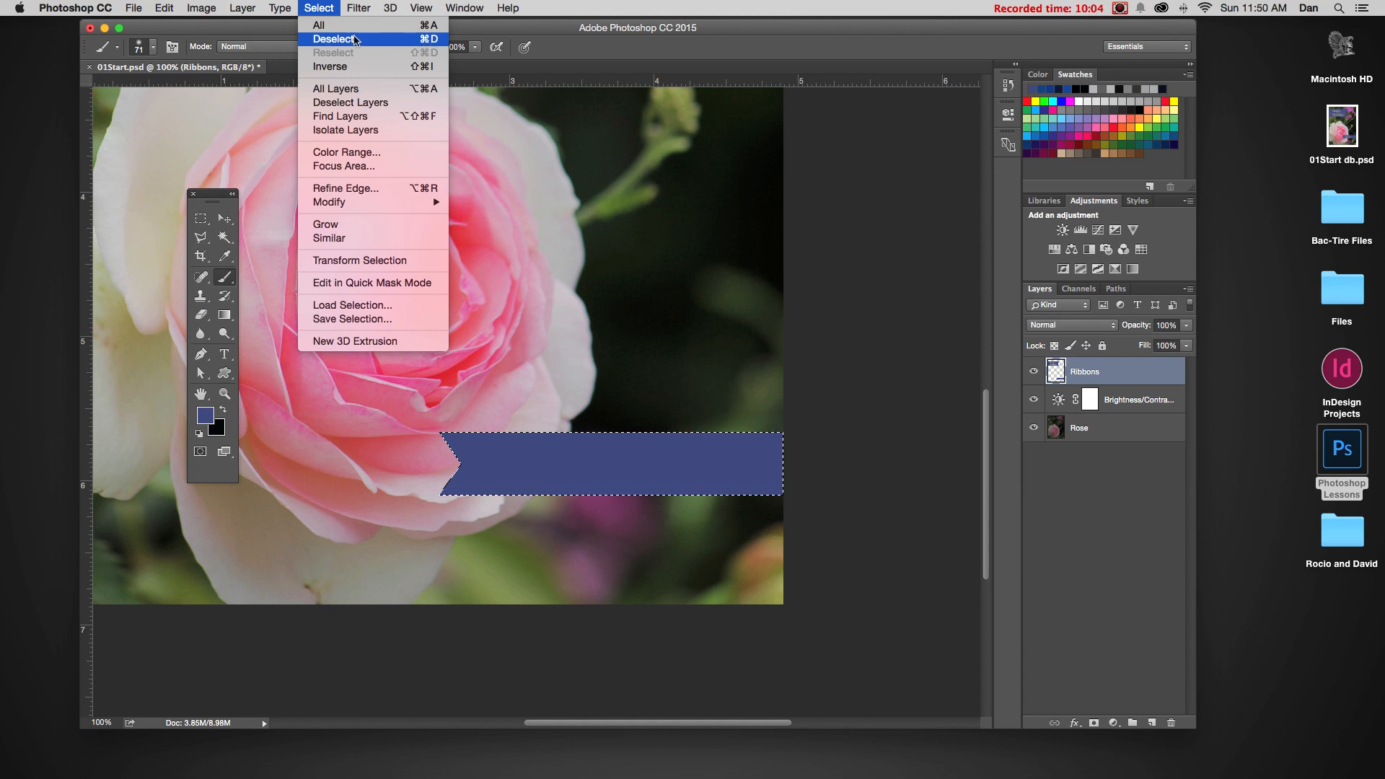
{"action": "left_click", "coordinate": [436, 40]}
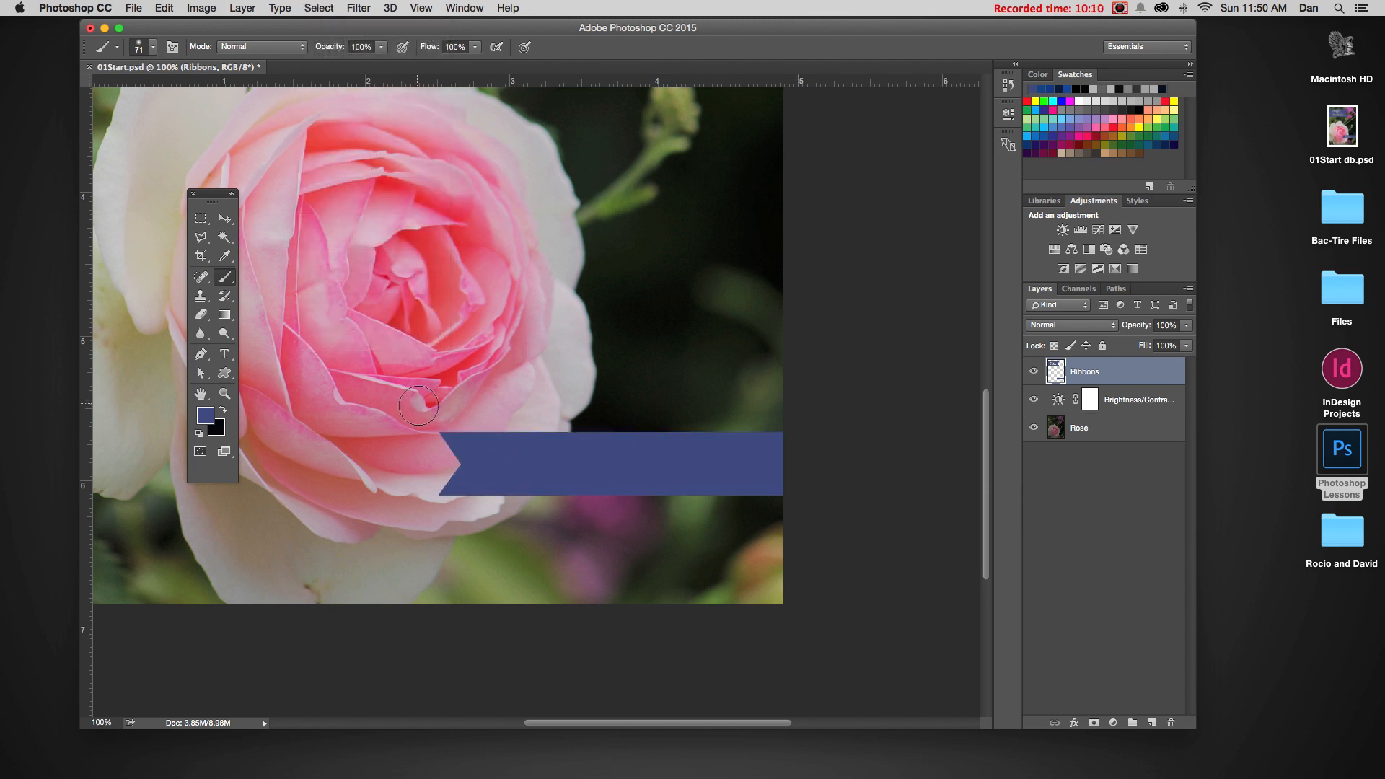
Step: Paint a short blue test stroke on the rose's outer petal above the ribbon and undo it
{"action": "left_click_drag", "start_coordinate": [578, 343], "coordinate": [552, 317]}
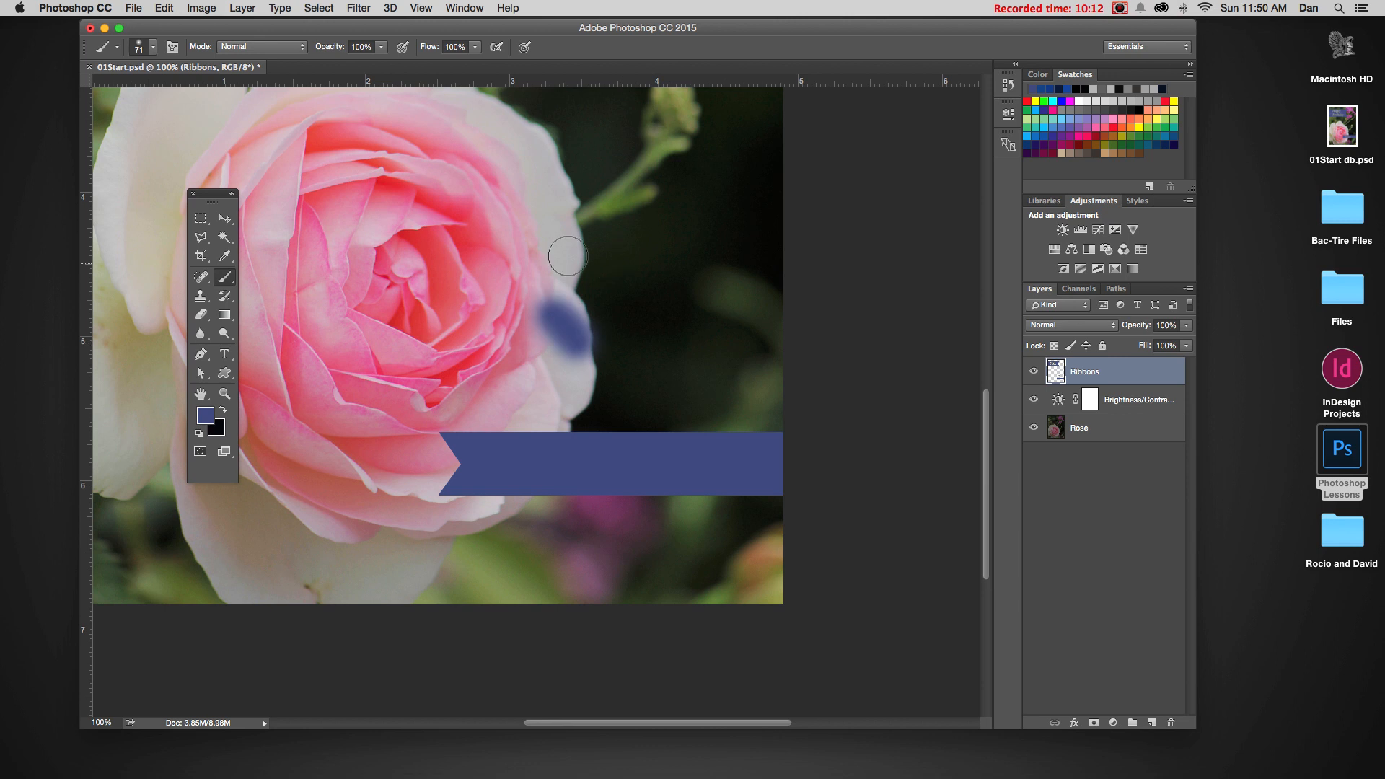
{"action": "key", "text": "super+z"}
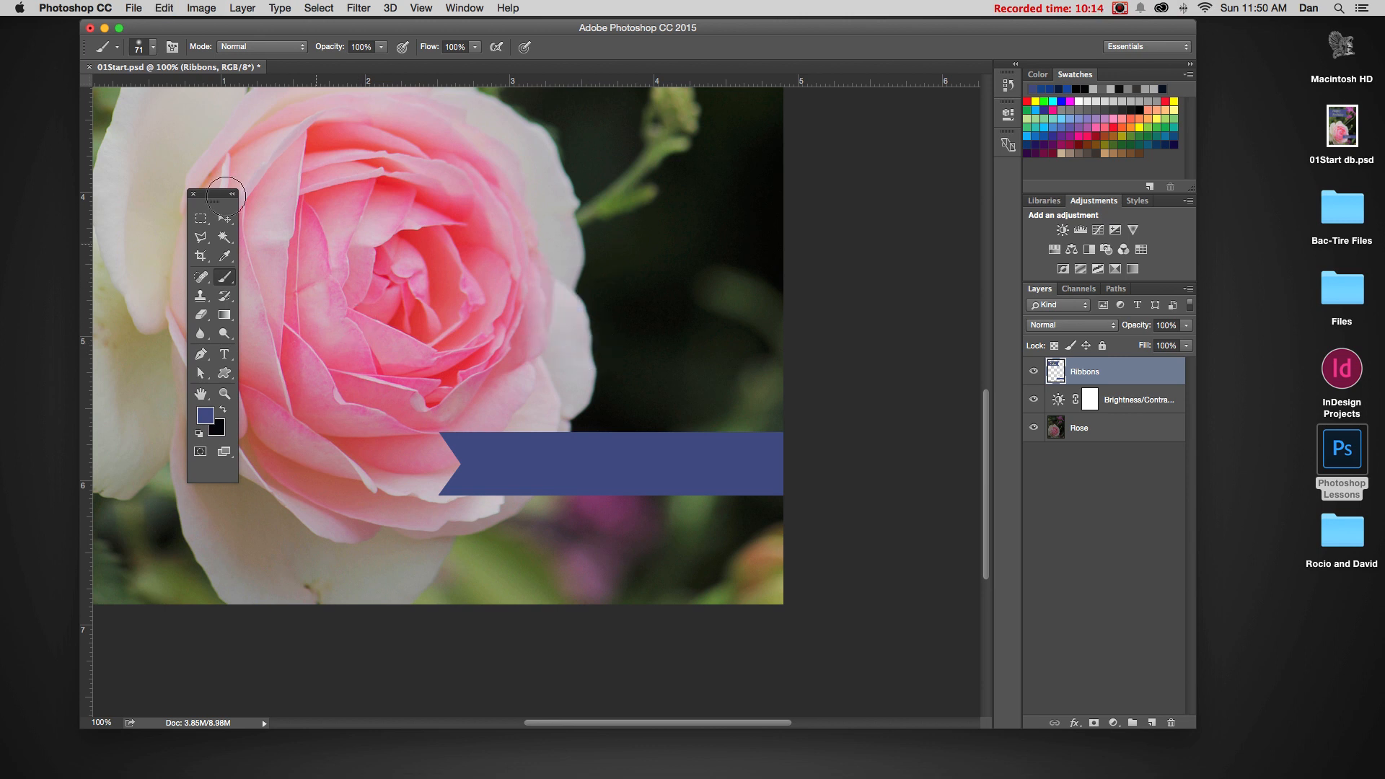
Step: Examine the painted blue ribbon within the whole card and at close range
{"action": "left_click", "coordinate": [225, 218]}
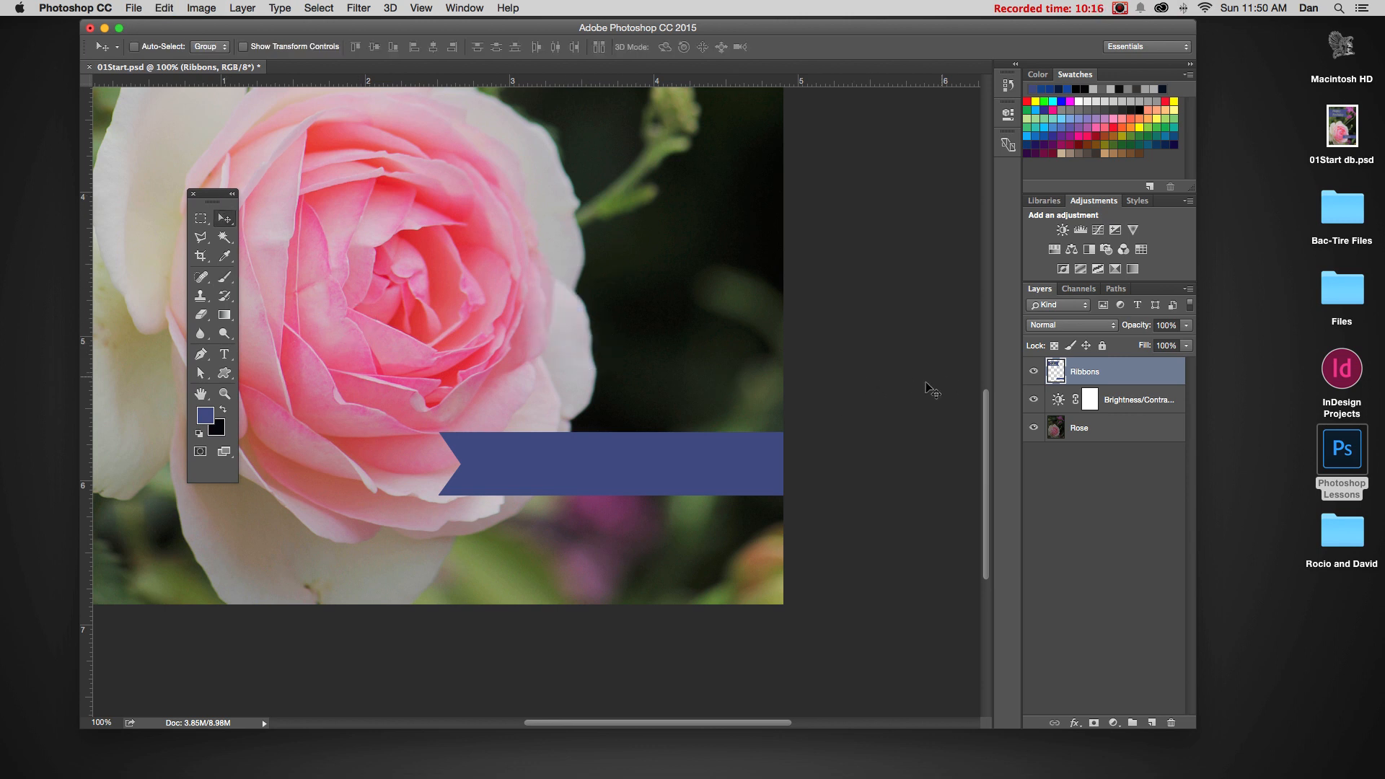
{"action": "key", "text": "super+minus"}
{"action": "key", "text": "super+minus"}
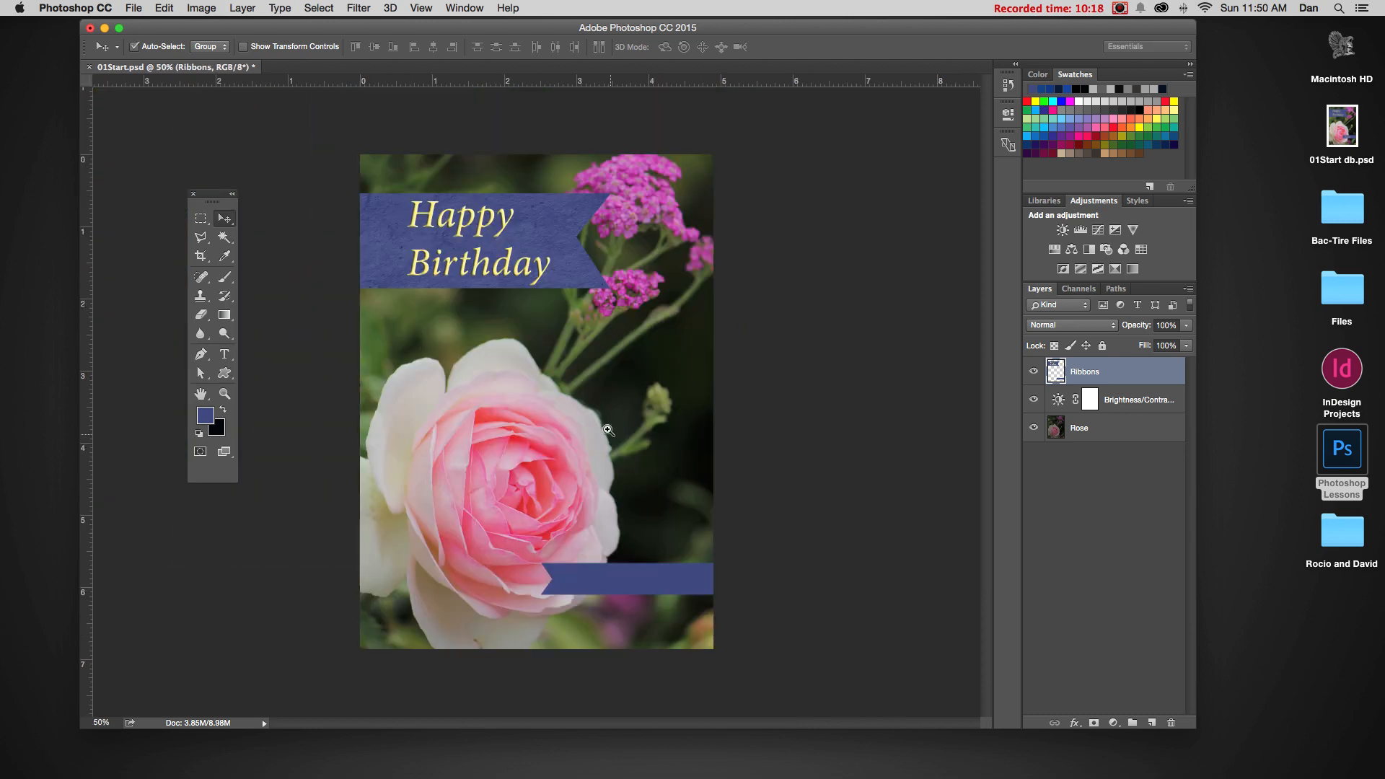
{"action": "left_click", "coordinate": [602, 496], "text": "super"}
{"action": "left_click_drag", "start_coordinate": [615, 545], "coordinate": [587, 445]}
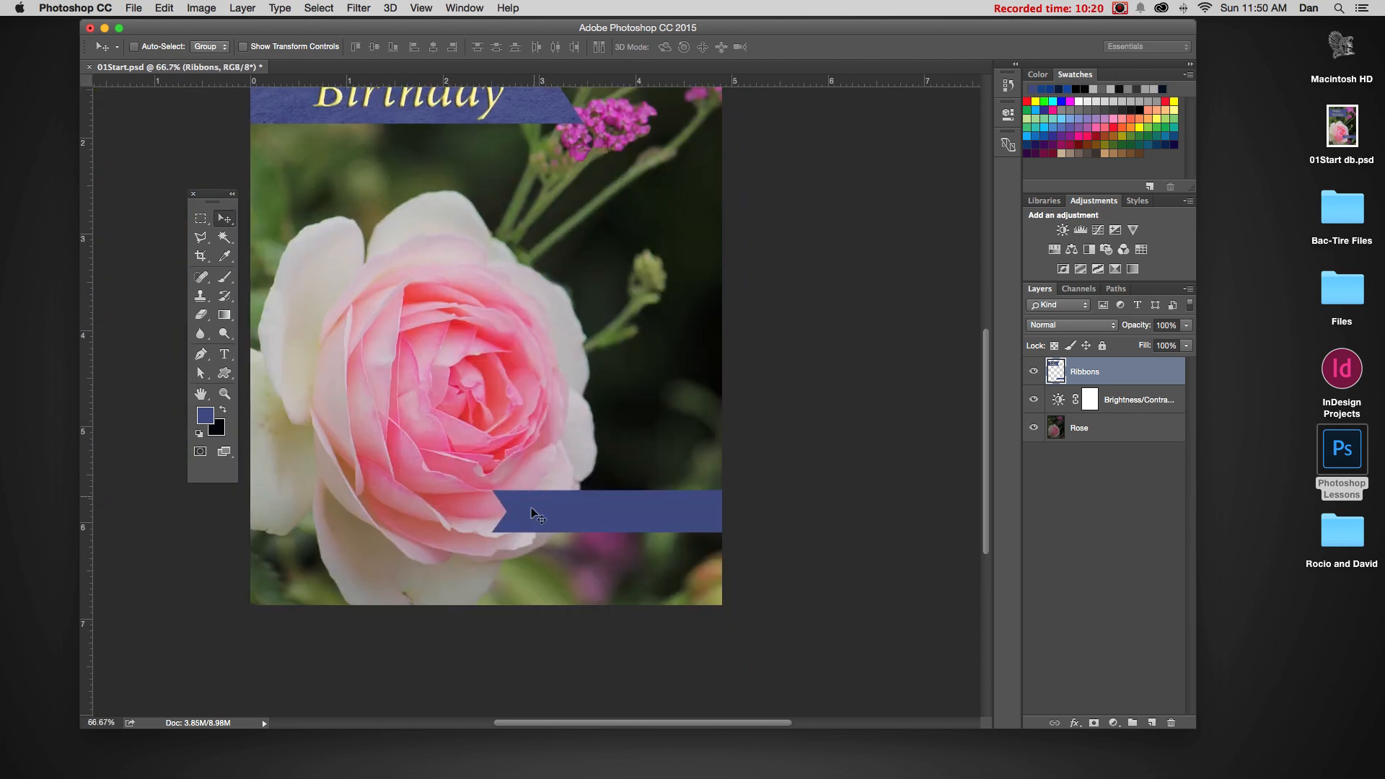
{"action": "left_click", "coordinate": [613, 507], "text": "super"}
{"action": "left_click", "coordinate": [614, 507], "text": "super"}
{"action": "left_click_drag", "start_coordinate": [606, 499], "coordinate": [628, 431]}
Step: Set the Type tool to Minion Pro Italic at 36 pt
{"action": "left_click", "coordinate": [224, 353]}
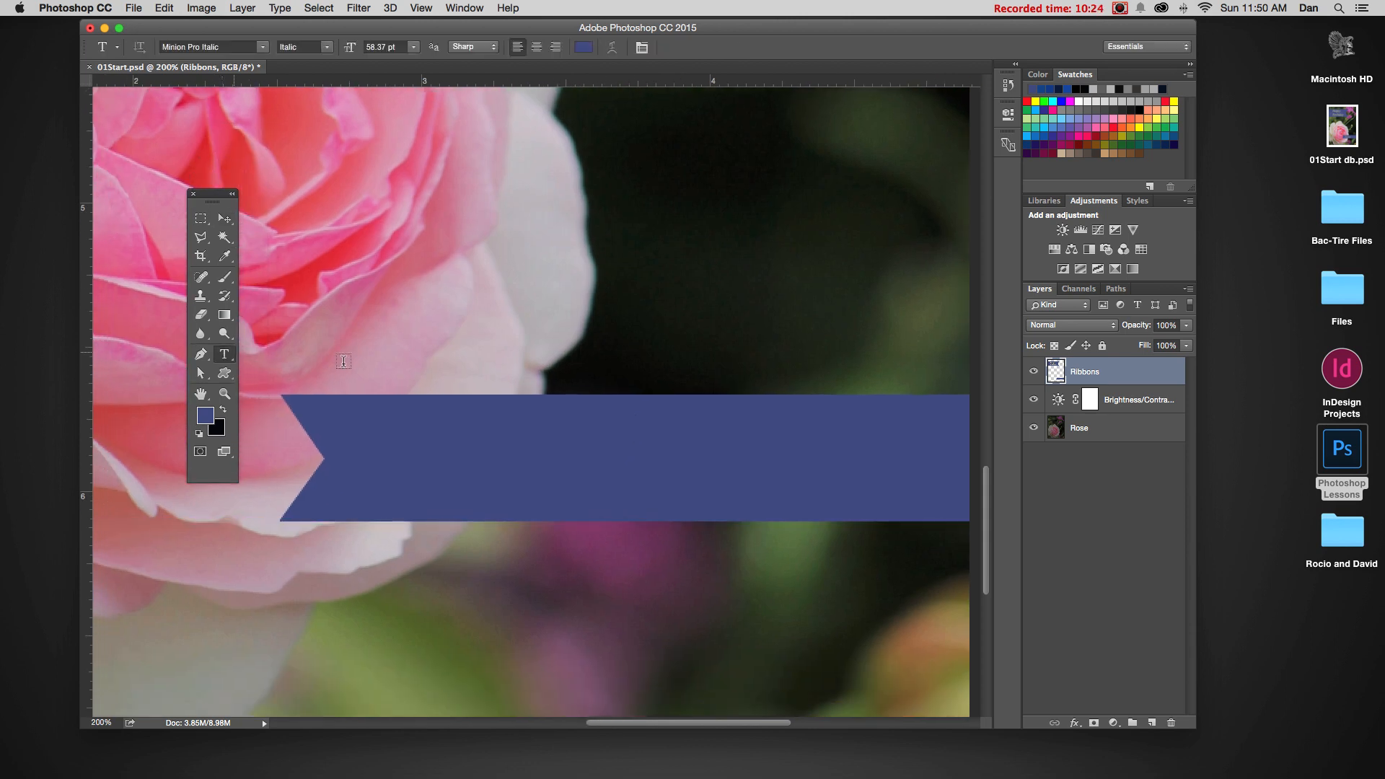
{"action": "left_click", "coordinate": [640, 356], "text": "alt+super"}
{"action": "left_click_drag", "start_coordinate": [634, 402], "coordinate": [591, 405]}
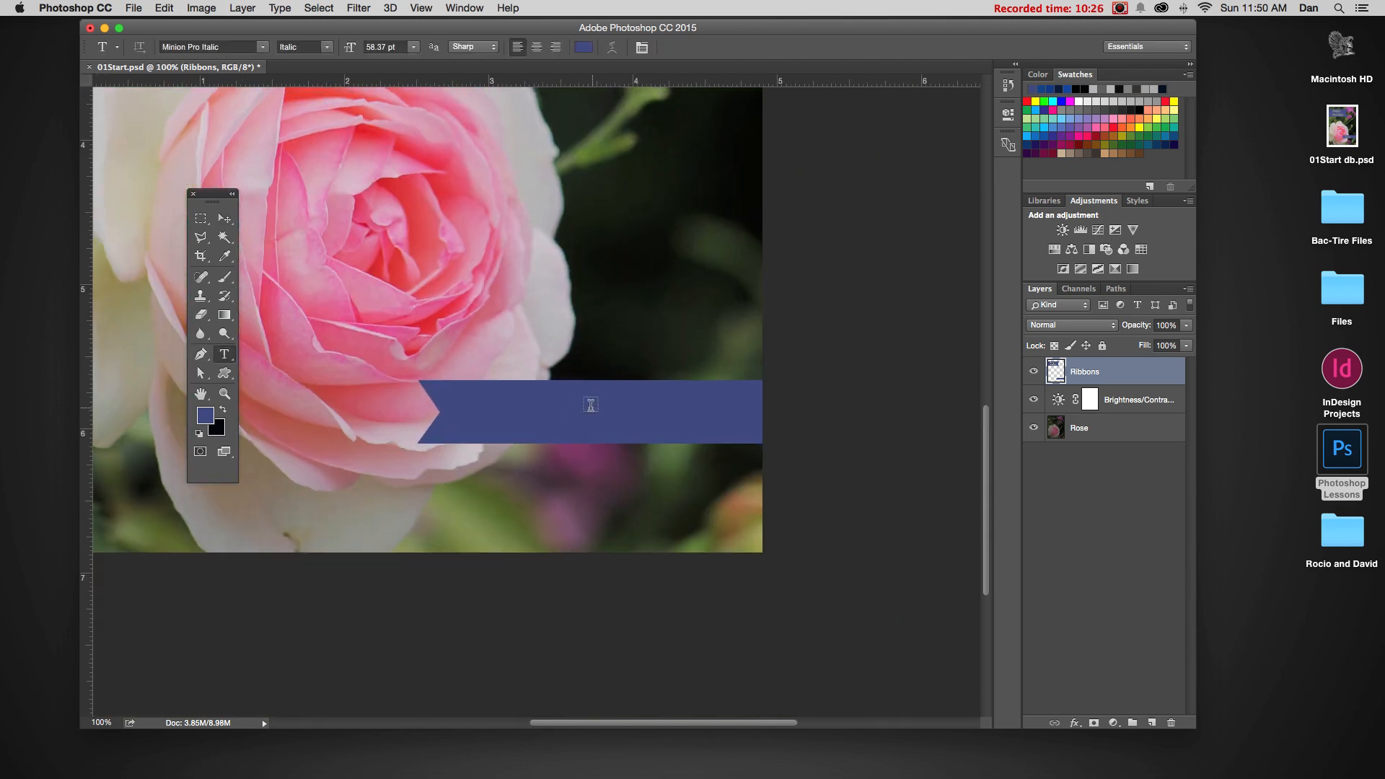
{"action": "left_click", "coordinate": [264, 47]}
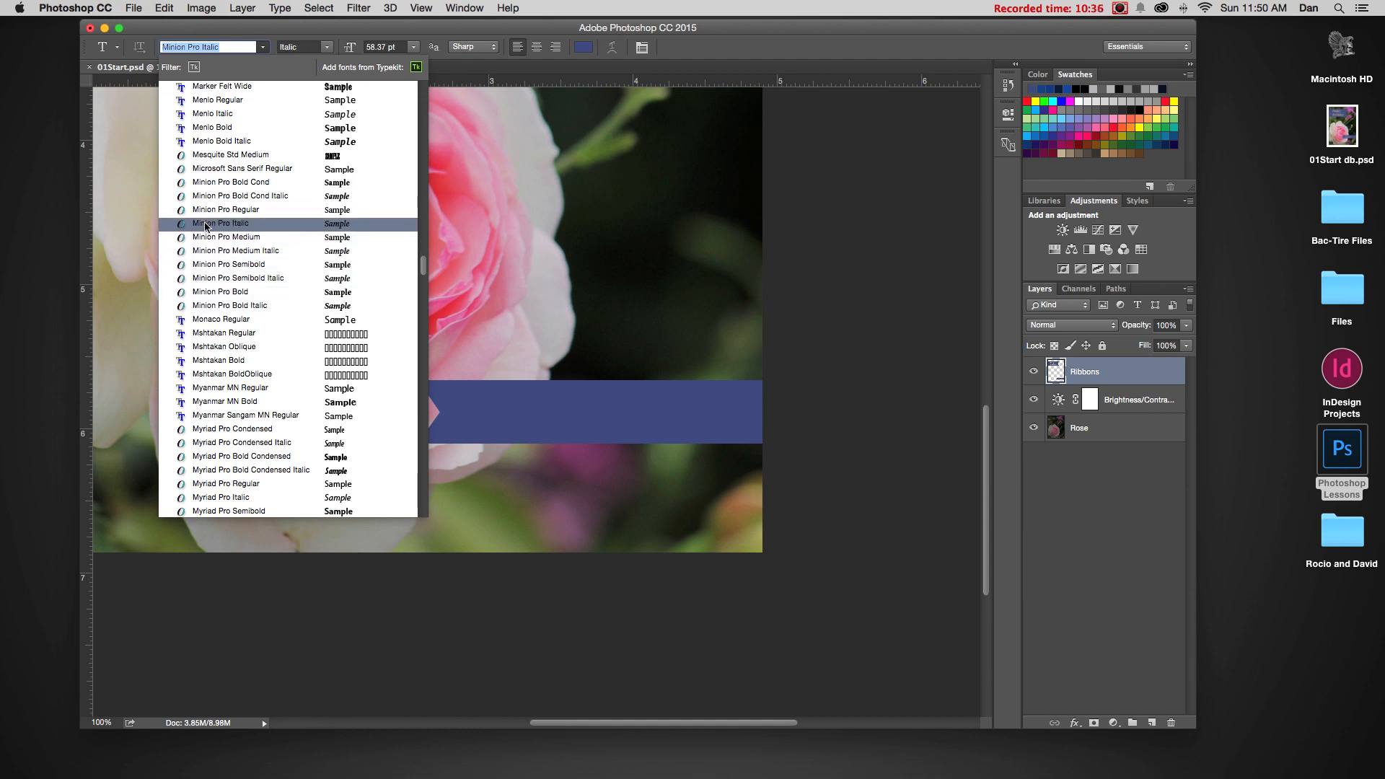
{"action": "left_click", "coordinate": [313, 227]}
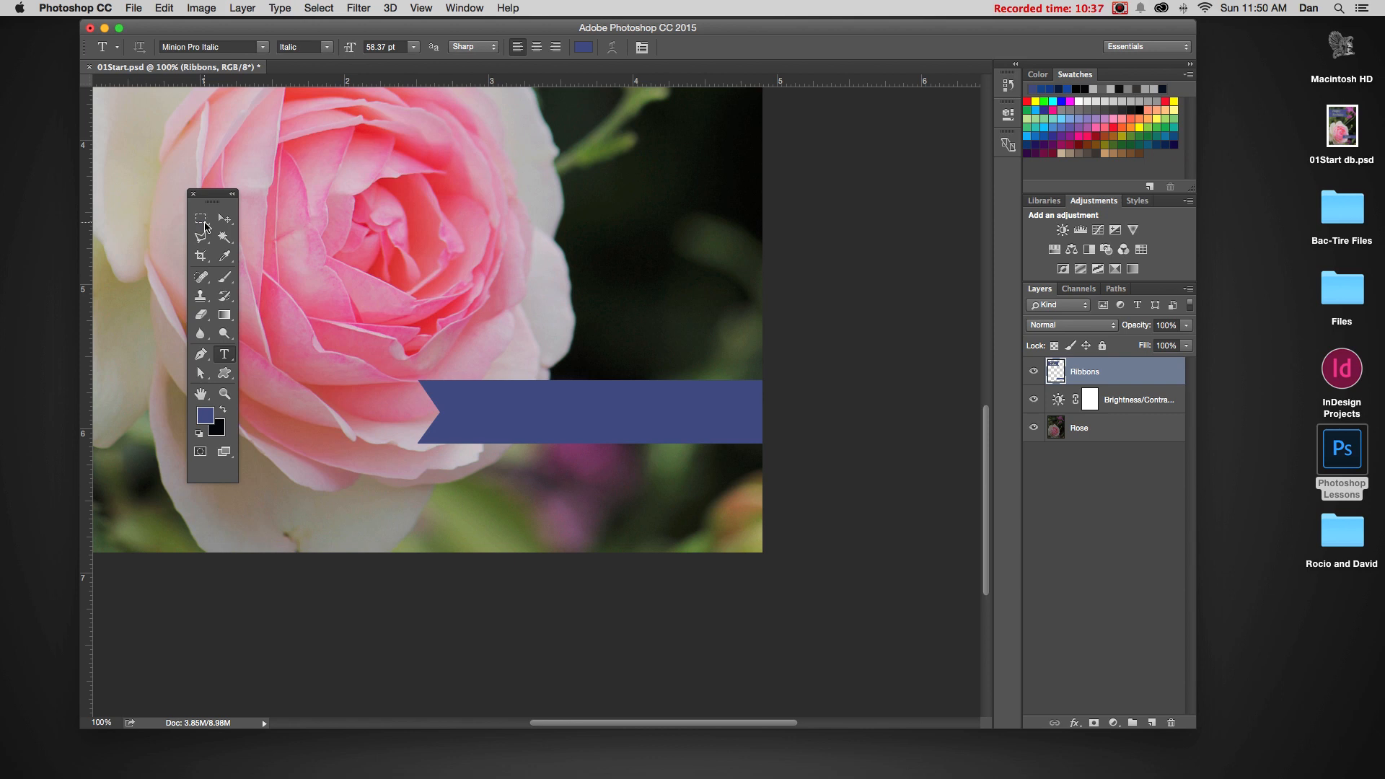
{"action": "left_click", "coordinate": [415, 47]}
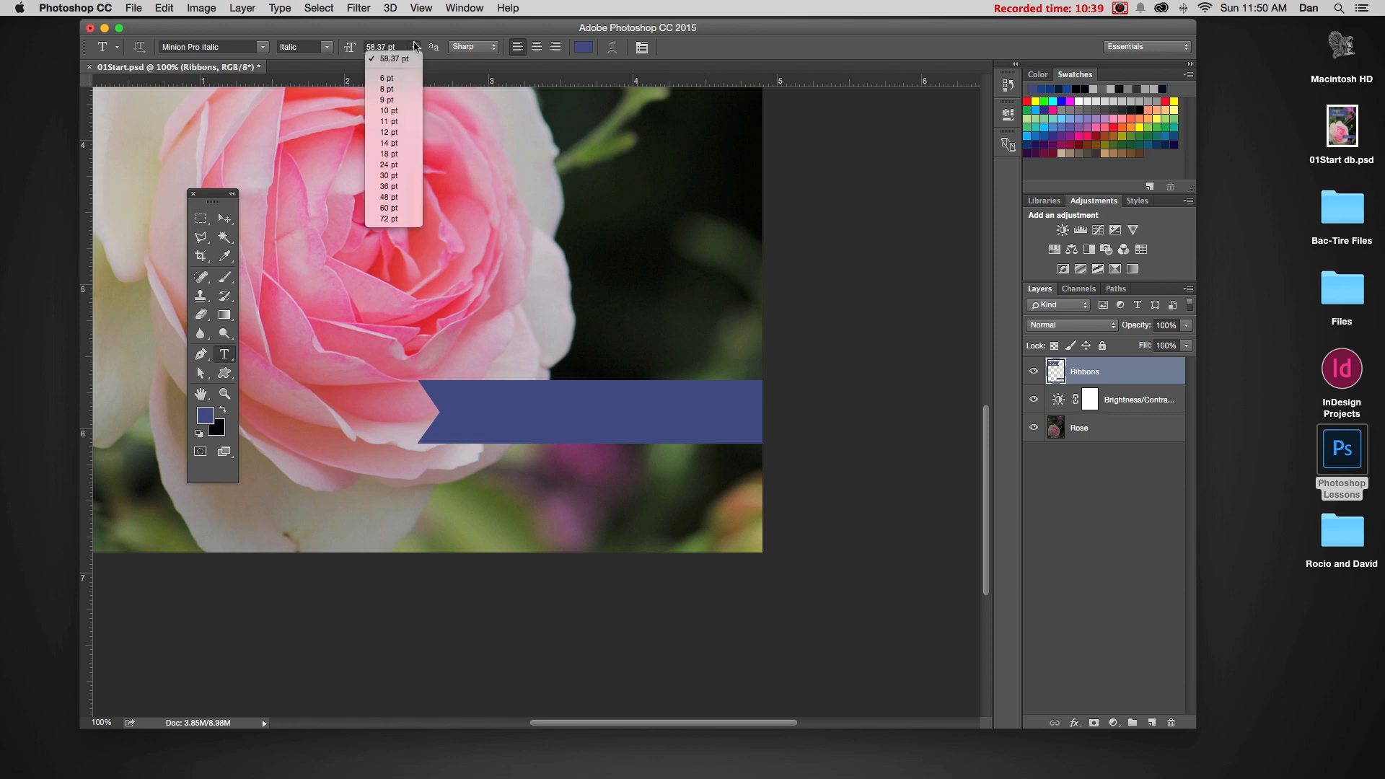
{"action": "left_click", "coordinate": [392, 186]}
{"action": "scroll", "coordinate": [490, 402], "scroll_direction": "left", "scroll_amount": 2}
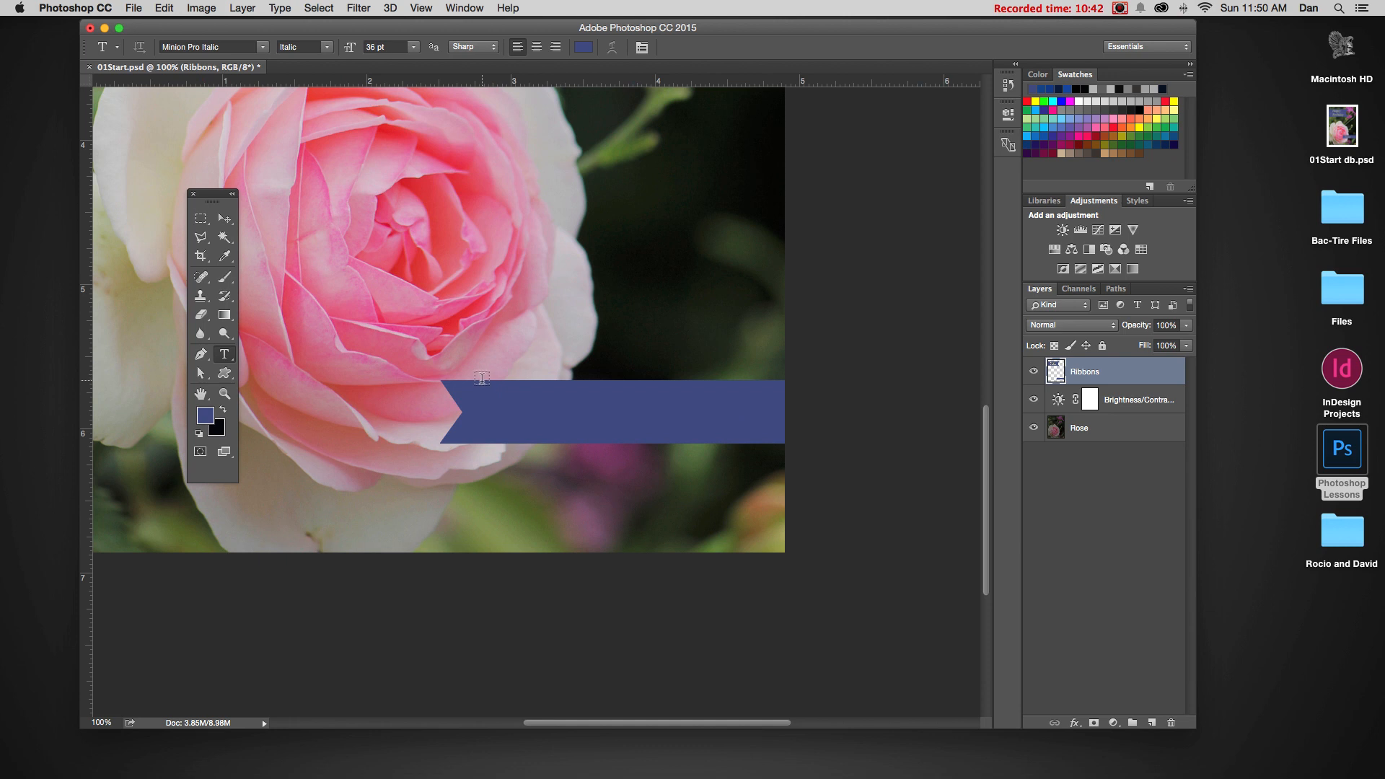
Step: Add the recipient's first name in a text box across the new blue ribbon and colour it light yellow
{"action": "left_click_drag", "start_coordinate": [489, 389], "coordinate": [763, 443]}
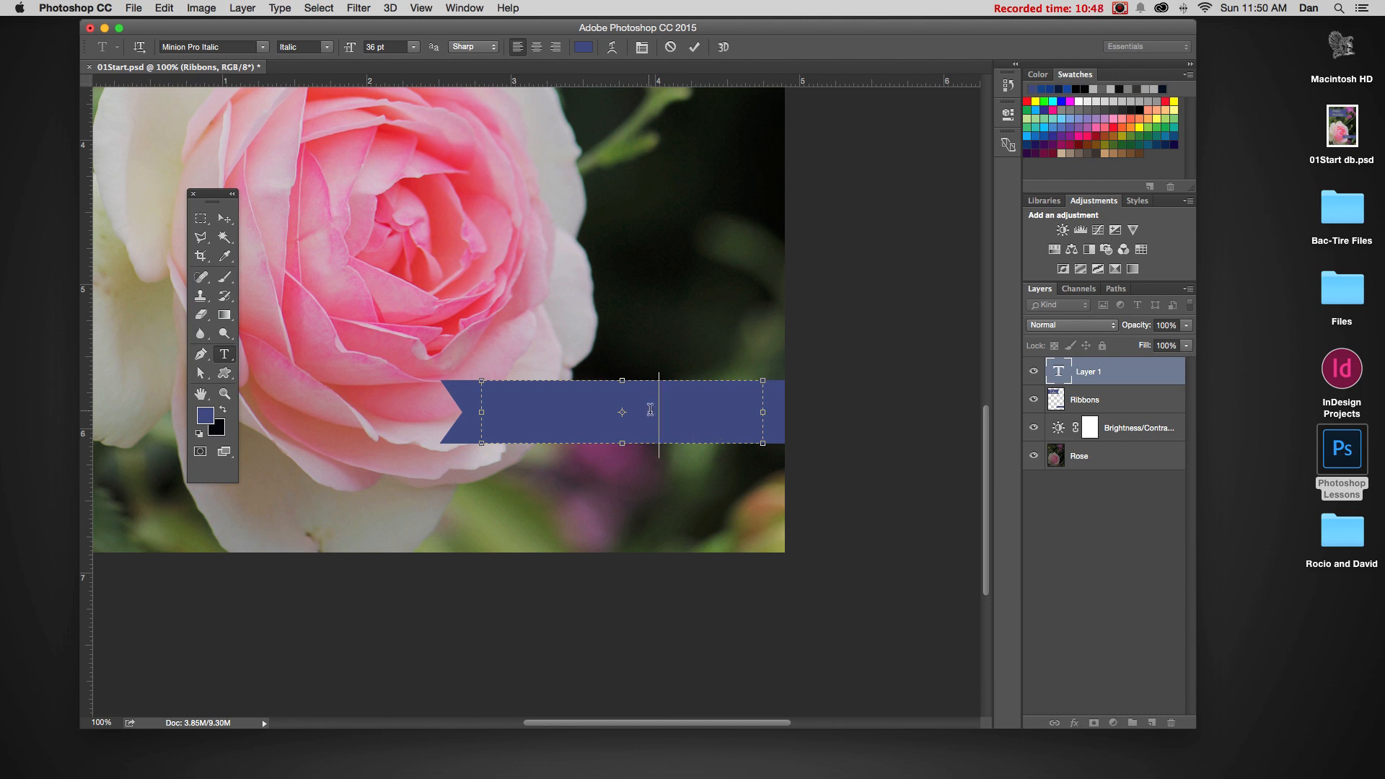
{"action": "left_click_drag", "start_coordinate": [653, 404], "coordinate": [482, 387]}
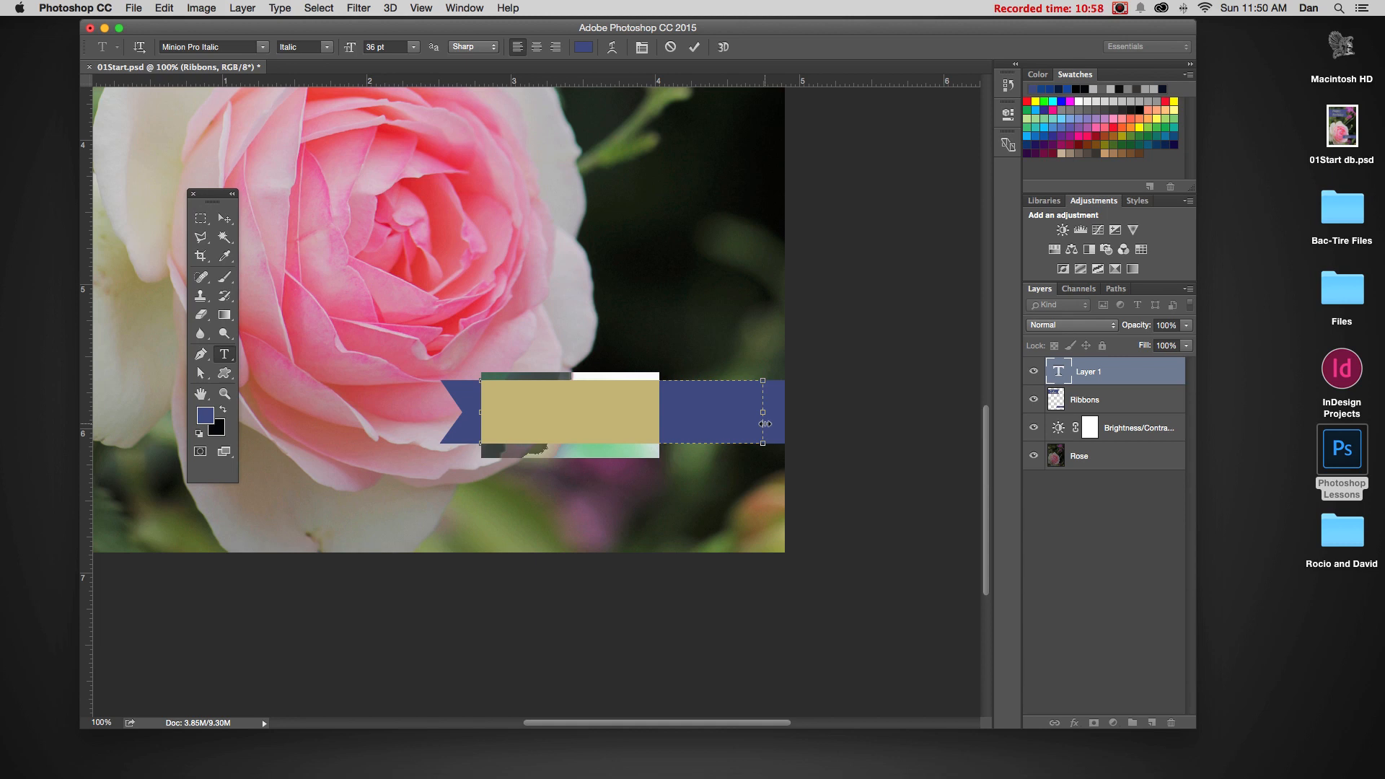
{"action": "left_click", "coordinate": [1175, 105]}
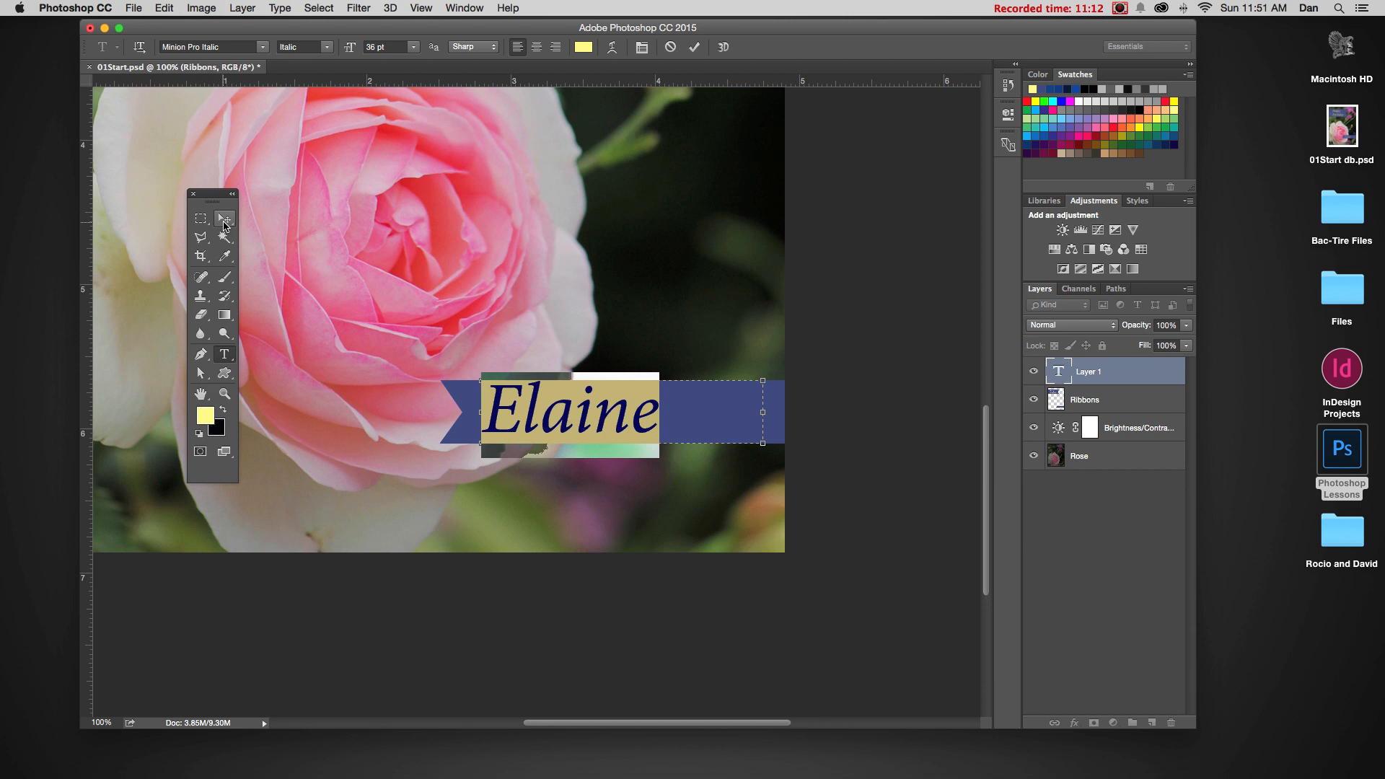
Step: Commit the name text and shift it slightly right and down on the ribbon with the Move tool
{"action": "left_click", "coordinate": [225, 219]}
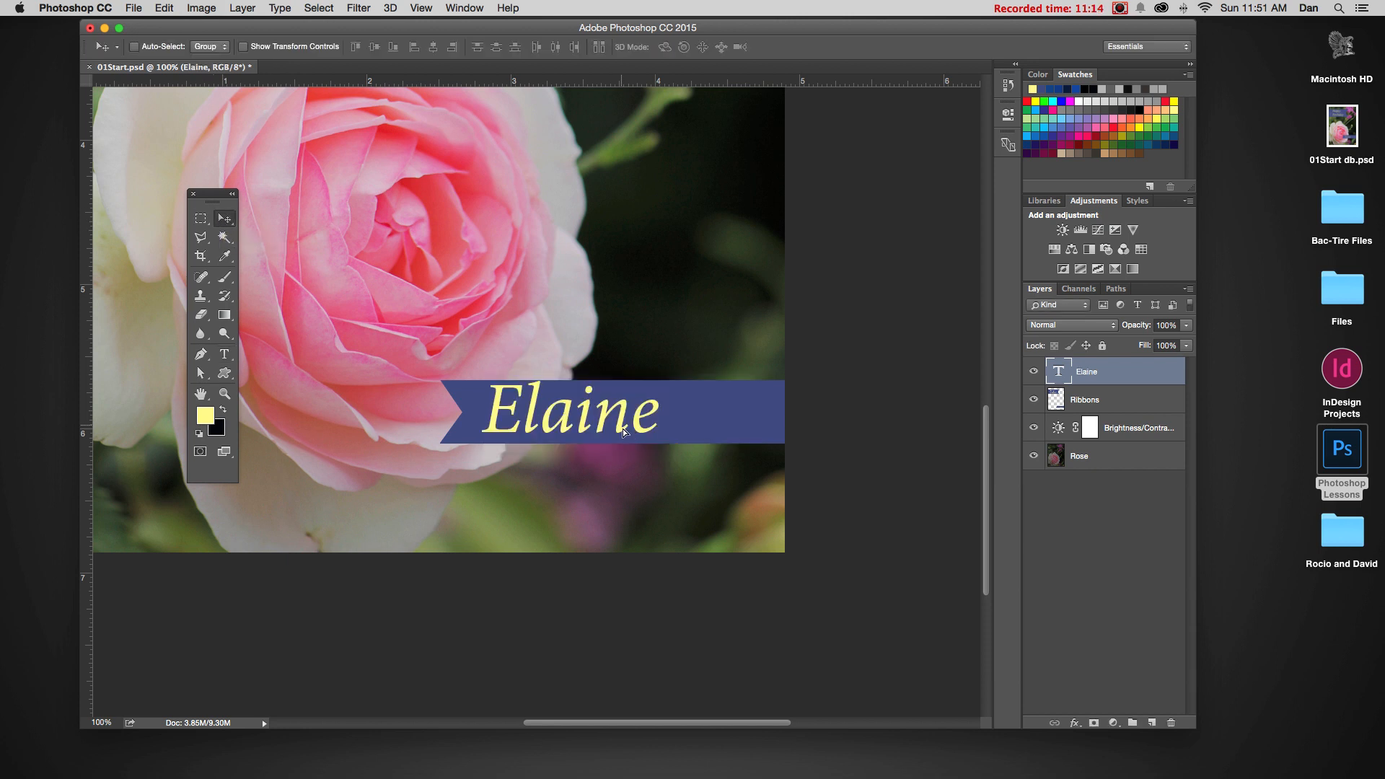
{"action": "left_click_drag", "start_coordinate": [625, 432], "coordinate": [625, 428]}
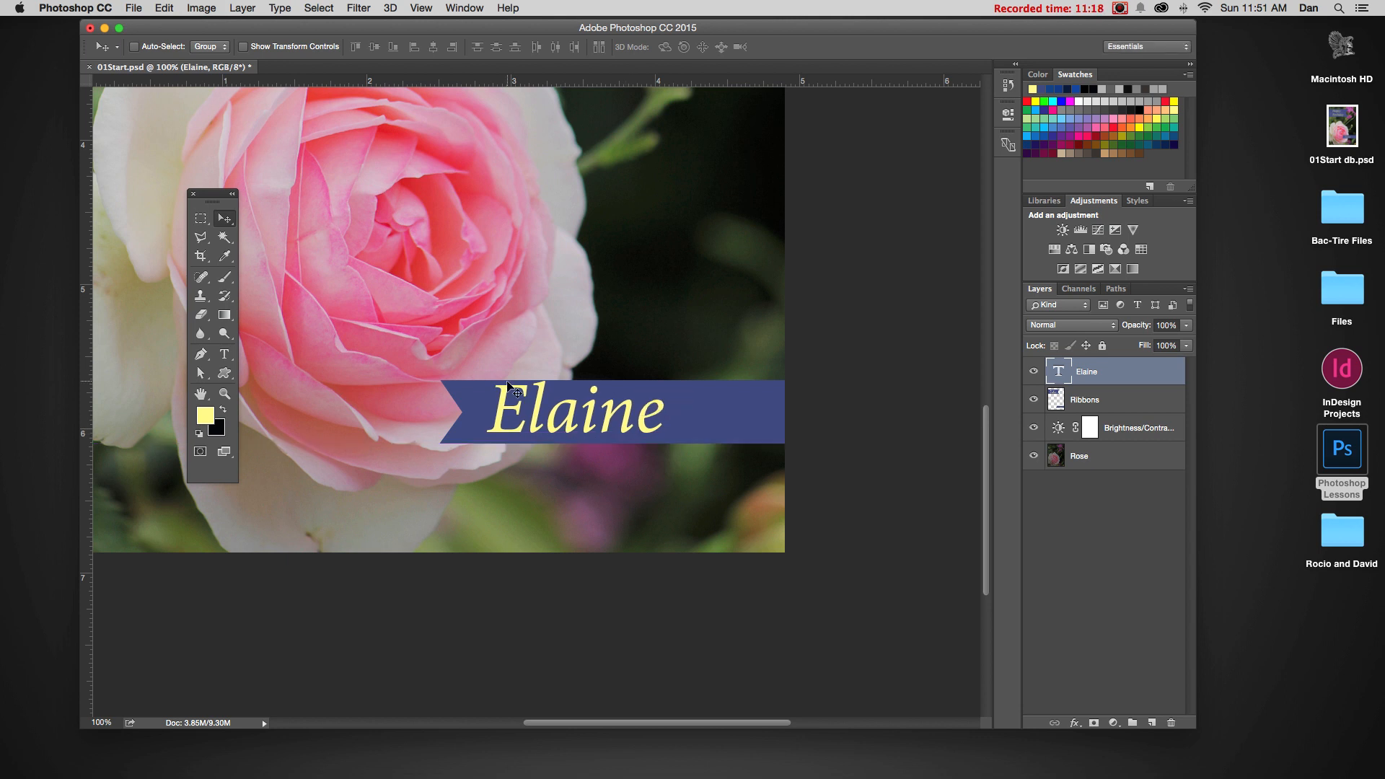
{"action": "key", "text": "Down"}
{"action": "key", "text": "Down"}
{"action": "key", "text": "Down"}
{"action": "key", "text": "Down"}
{"action": "key", "text": "Right"}
{"action": "key", "text": "Right"}
{"action": "key", "text": "Right"}
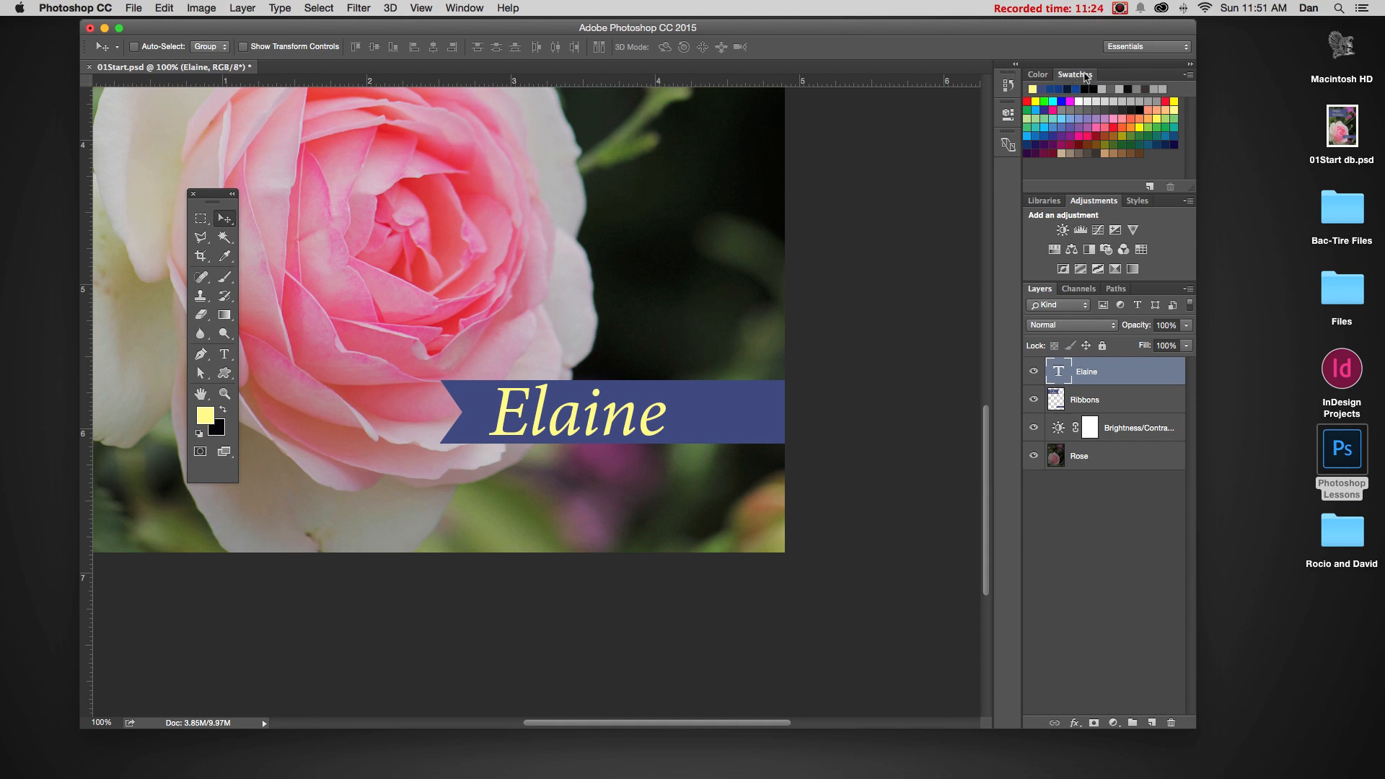
Step: Detach the Swatches panel from the Color group as a floating panel over the canvas and make it taller
{"action": "left_click_drag", "start_coordinate": [1089, 77], "coordinate": [826, 172]}
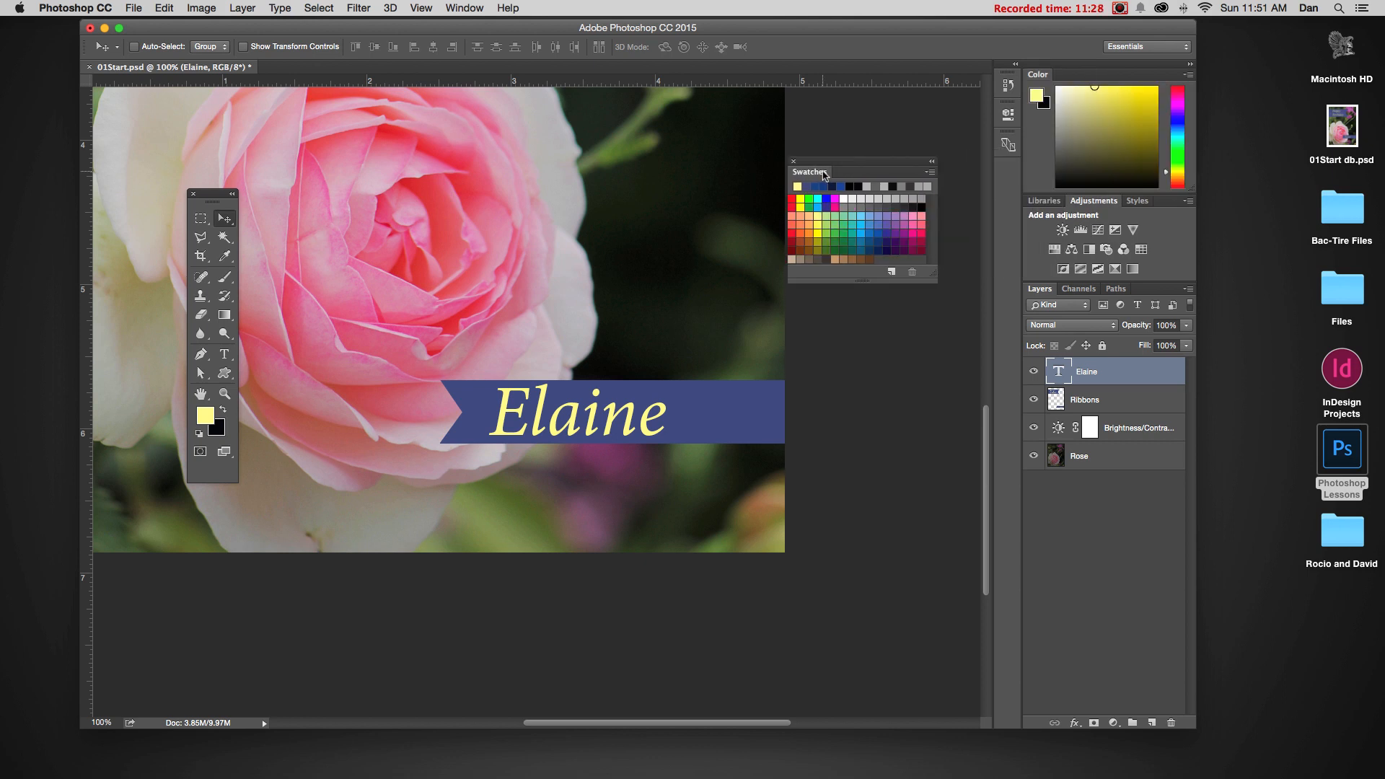
{"action": "left_click_drag", "start_coordinate": [894, 283], "coordinate": [895, 329]}
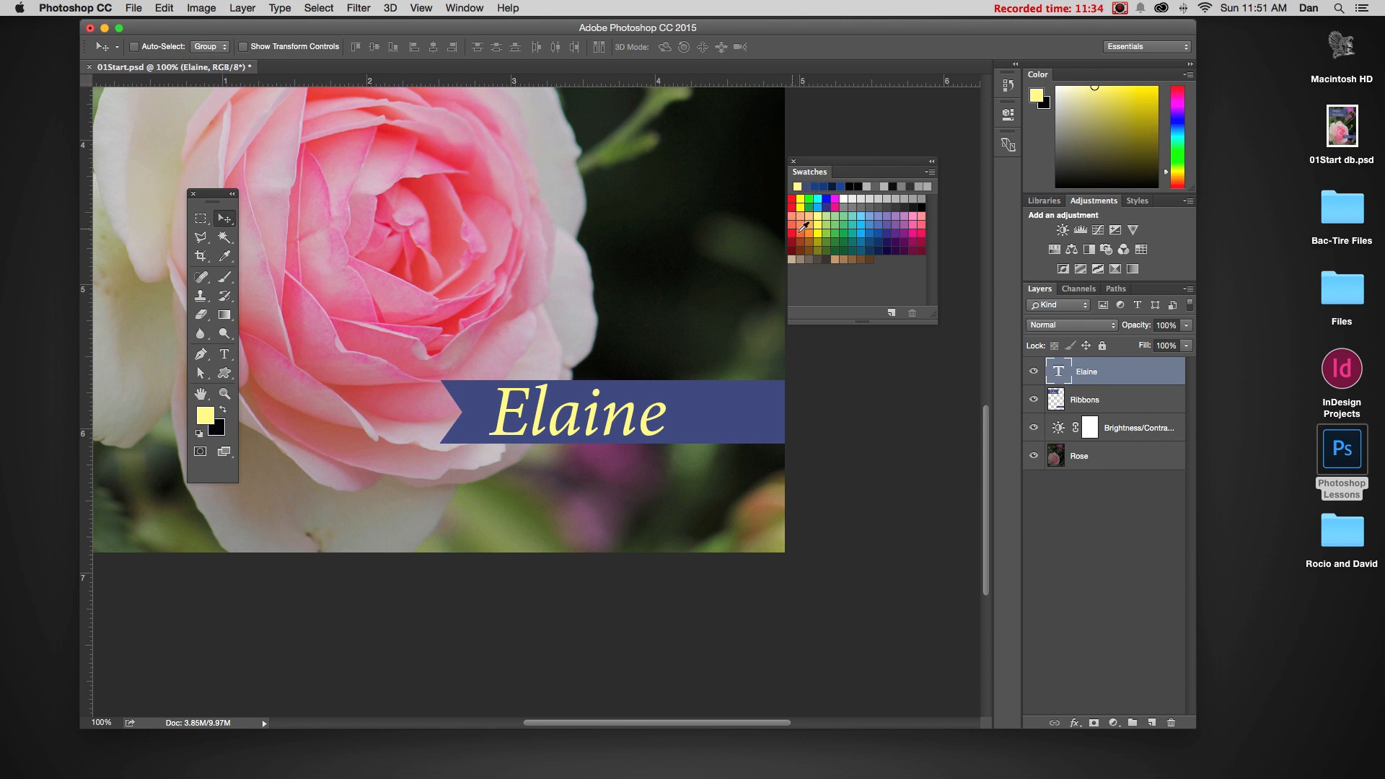
Step: Display the swatches as a Small List, enlarge the floating Swatches panel and browse down to the CMYK colours
{"action": "left_click", "coordinate": [930, 173]}
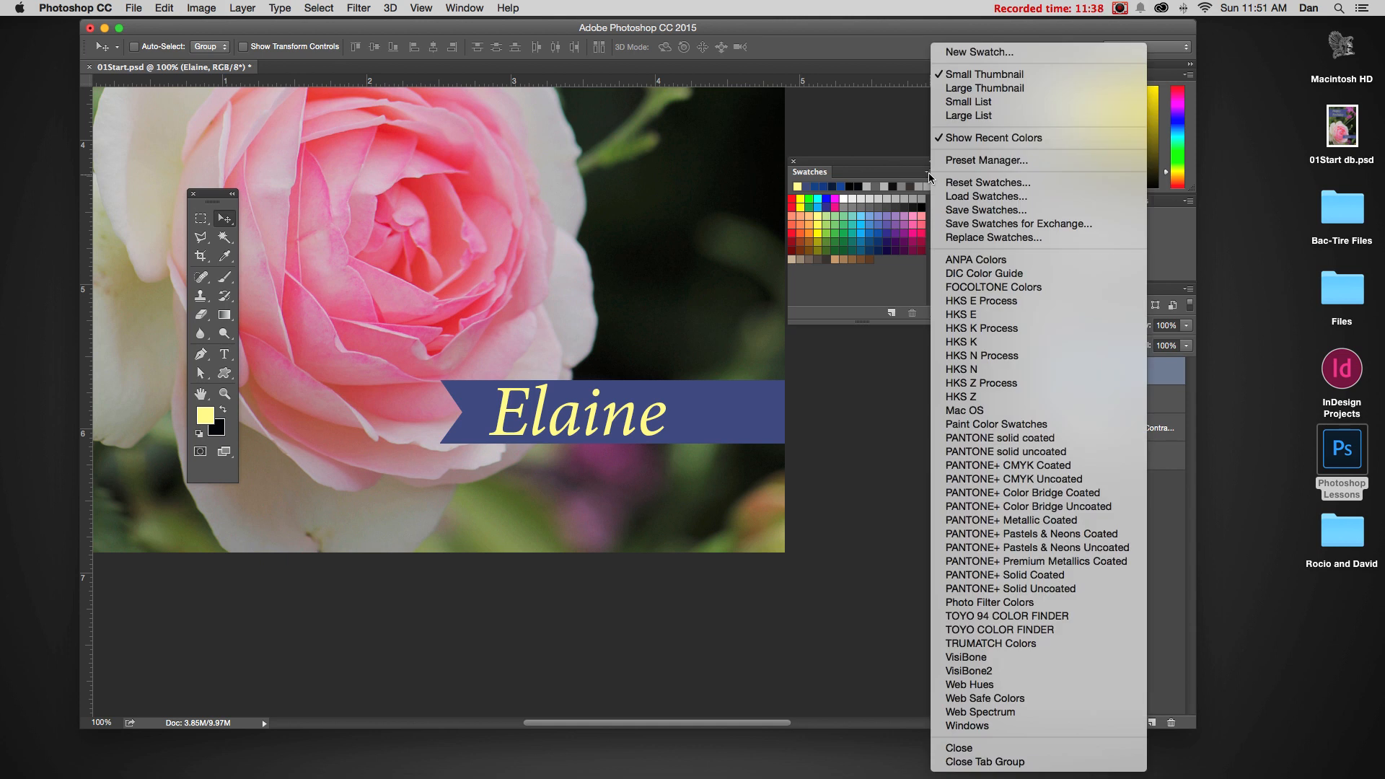
{"action": "left_click", "coordinate": [971, 102]}
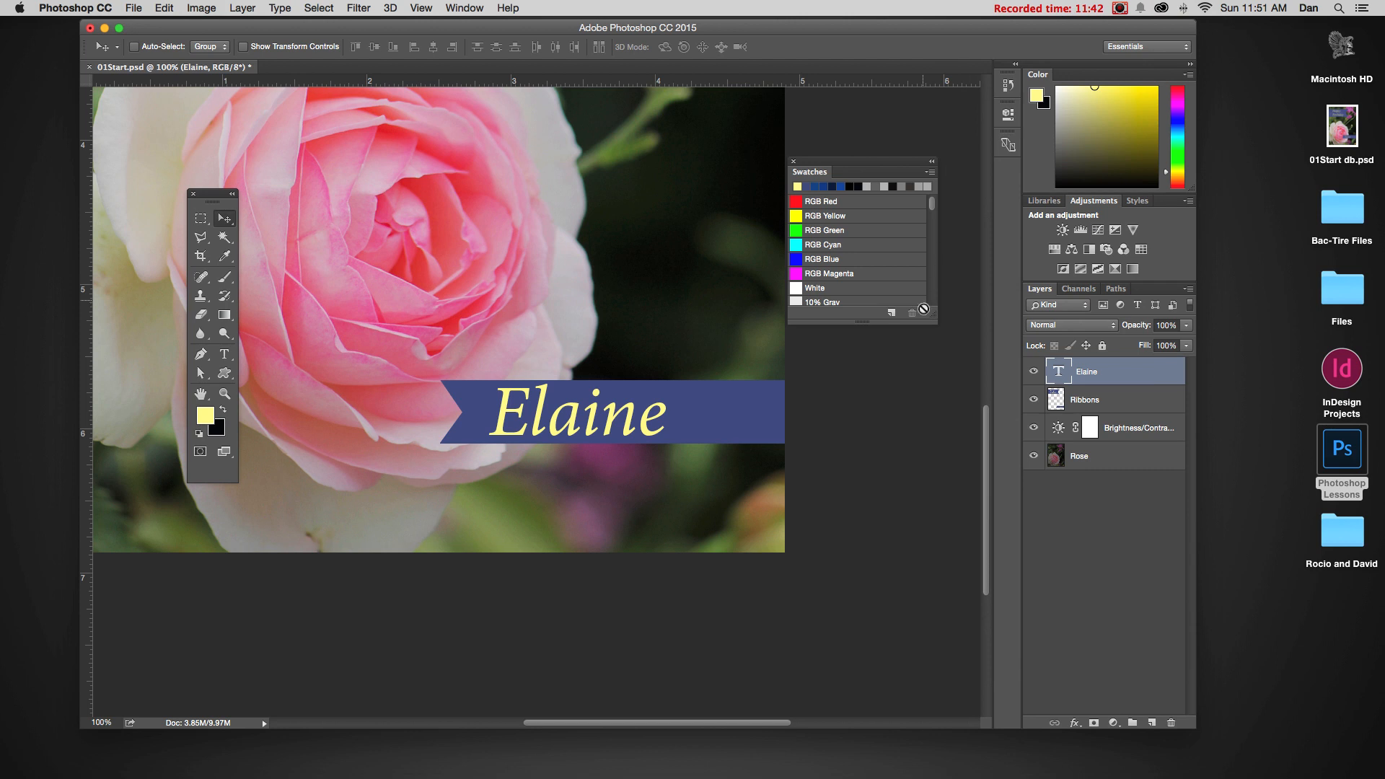
{"action": "left_click_drag", "start_coordinate": [931, 315], "coordinate": [955, 364]}
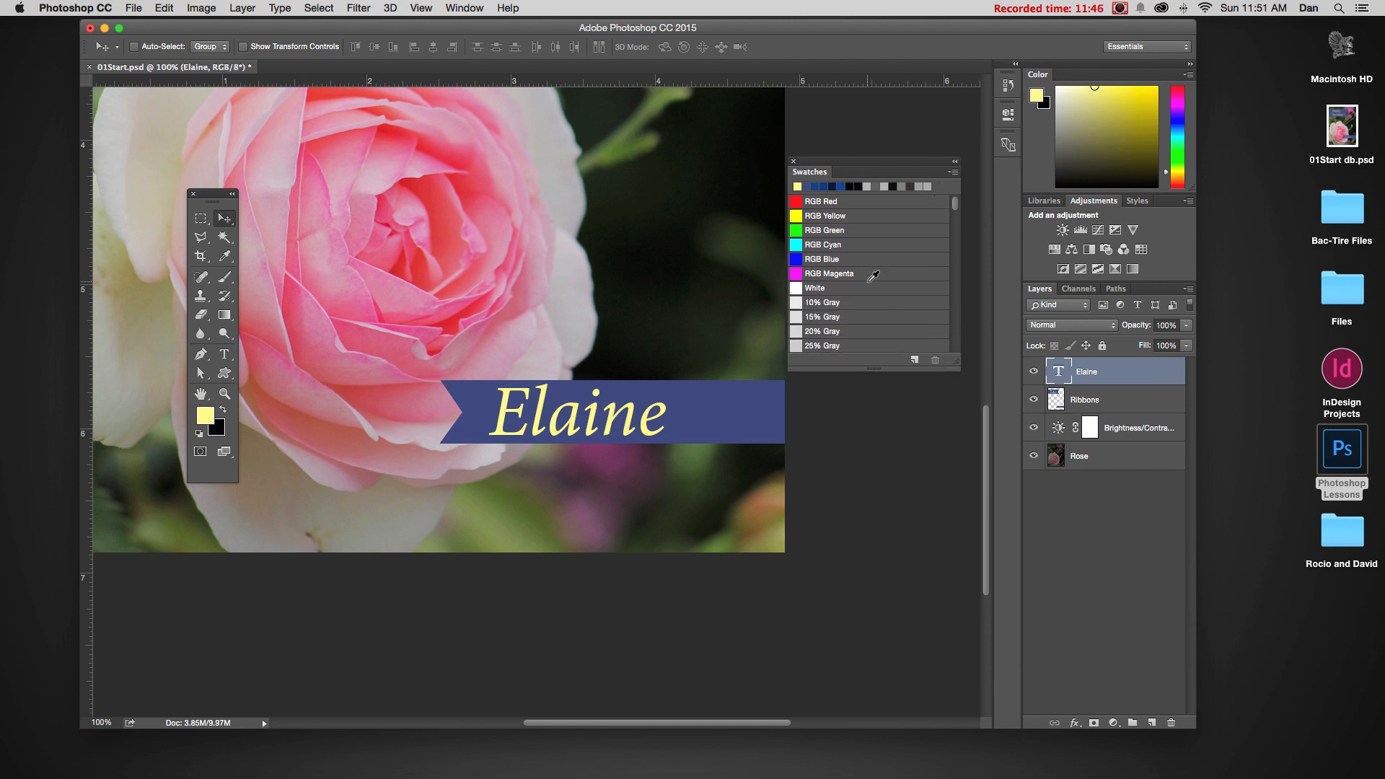
{"action": "scroll", "coordinate": [874, 275], "scroll_direction": "down", "scroll_amount": 3}
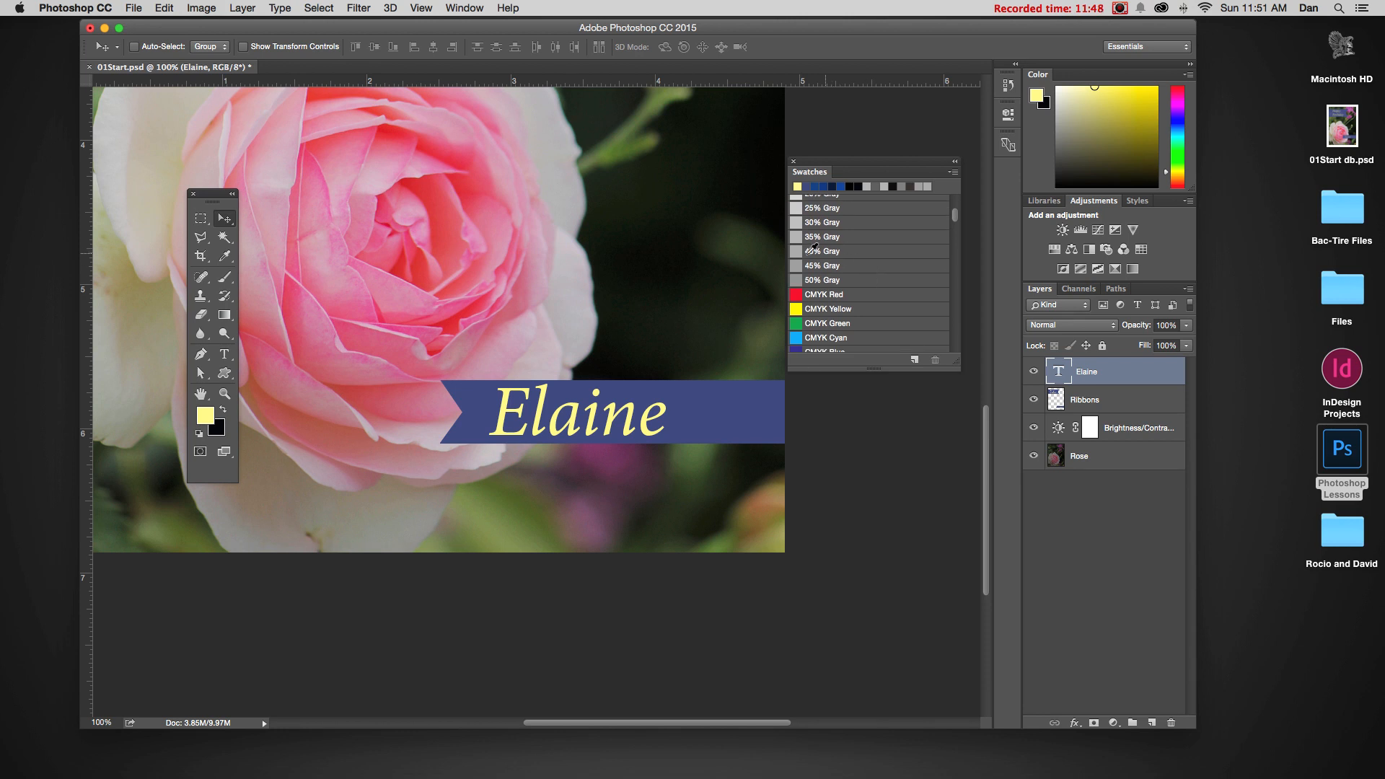
Step: Browse the floating swatches list through to the warm browns and return to the RGB colours
{"action": "scroll", "coordinate": [833, 265], "scroll_direction": "down", "scroll_amount": 1}
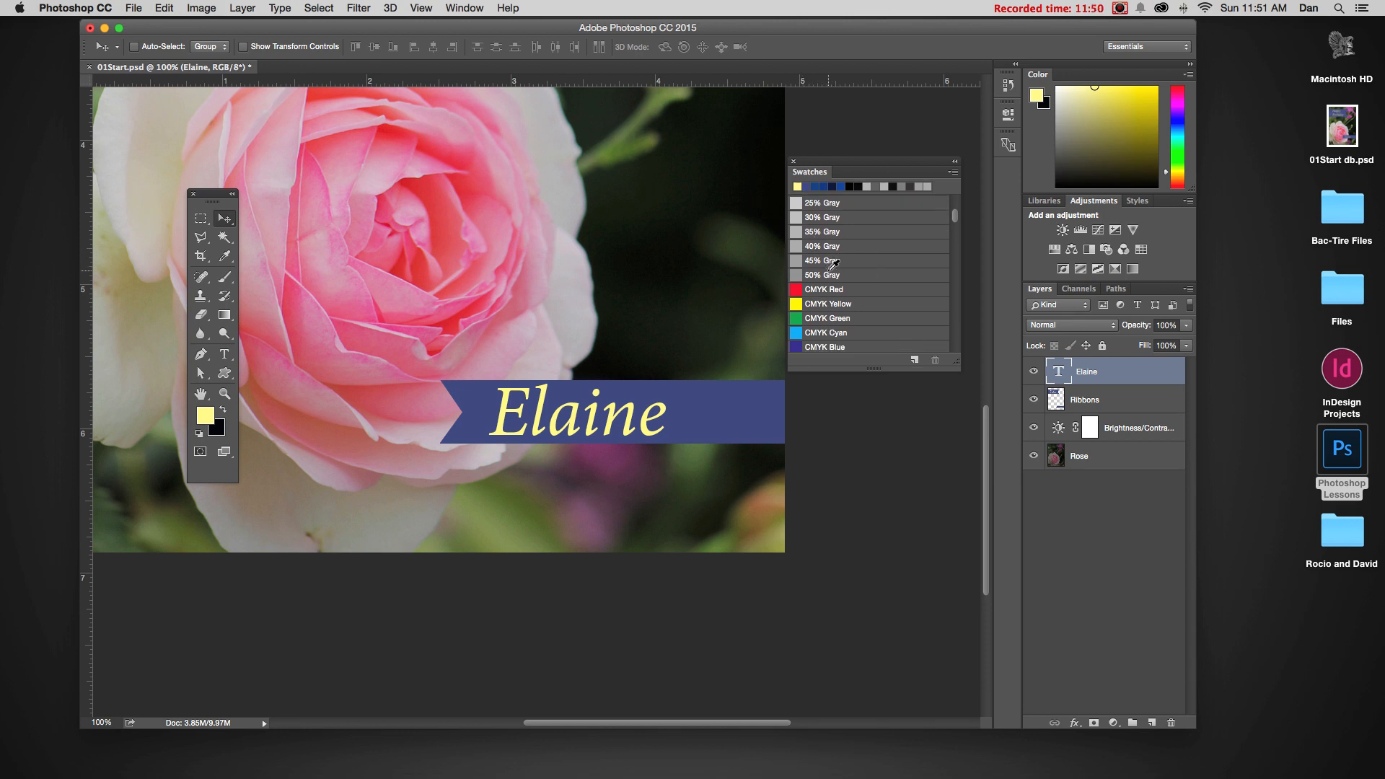
{"action": "scroll", "coordinate": [833, 264], "scroll_direction": "down", "scroll_amount": 10}
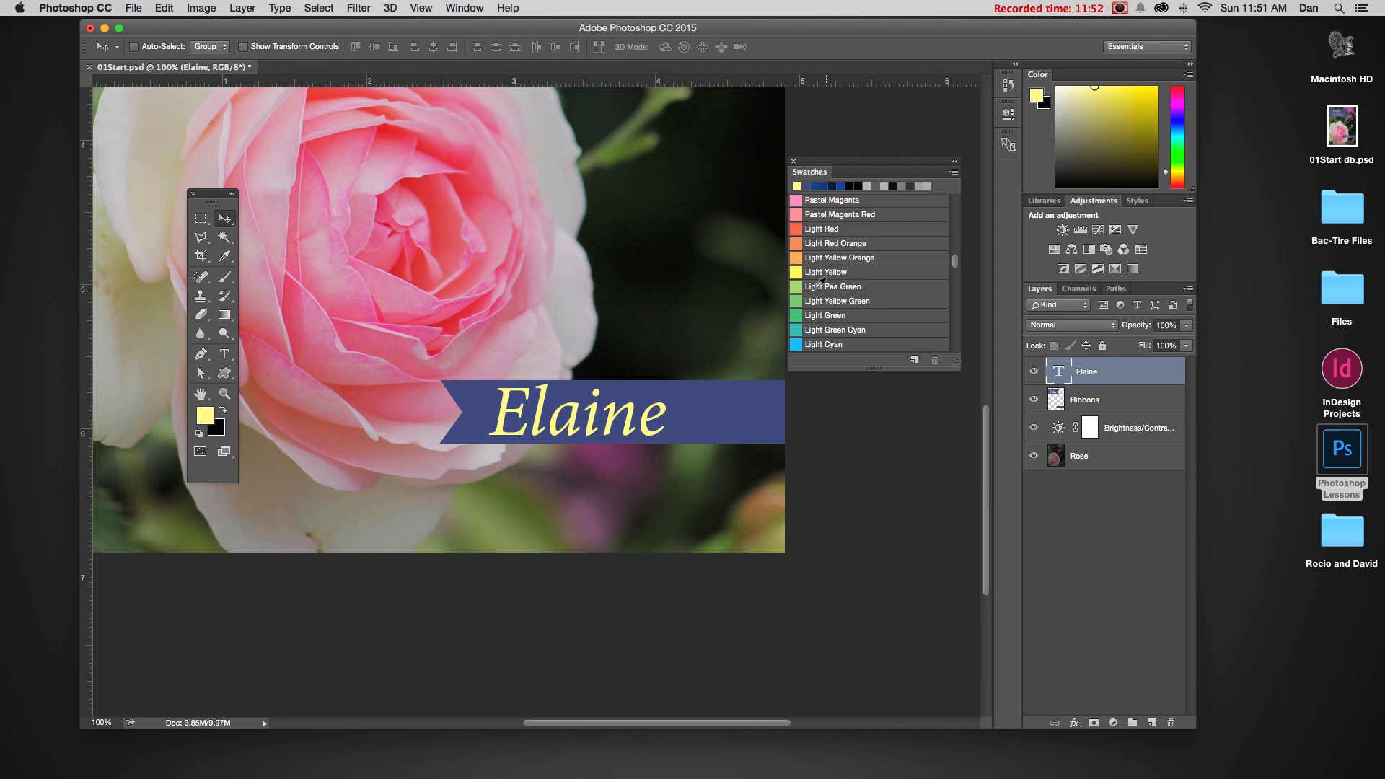
{"action": "scroll", "coordinate": [864, 288], "scroll_direction": "down", "scroll_amount": 3}
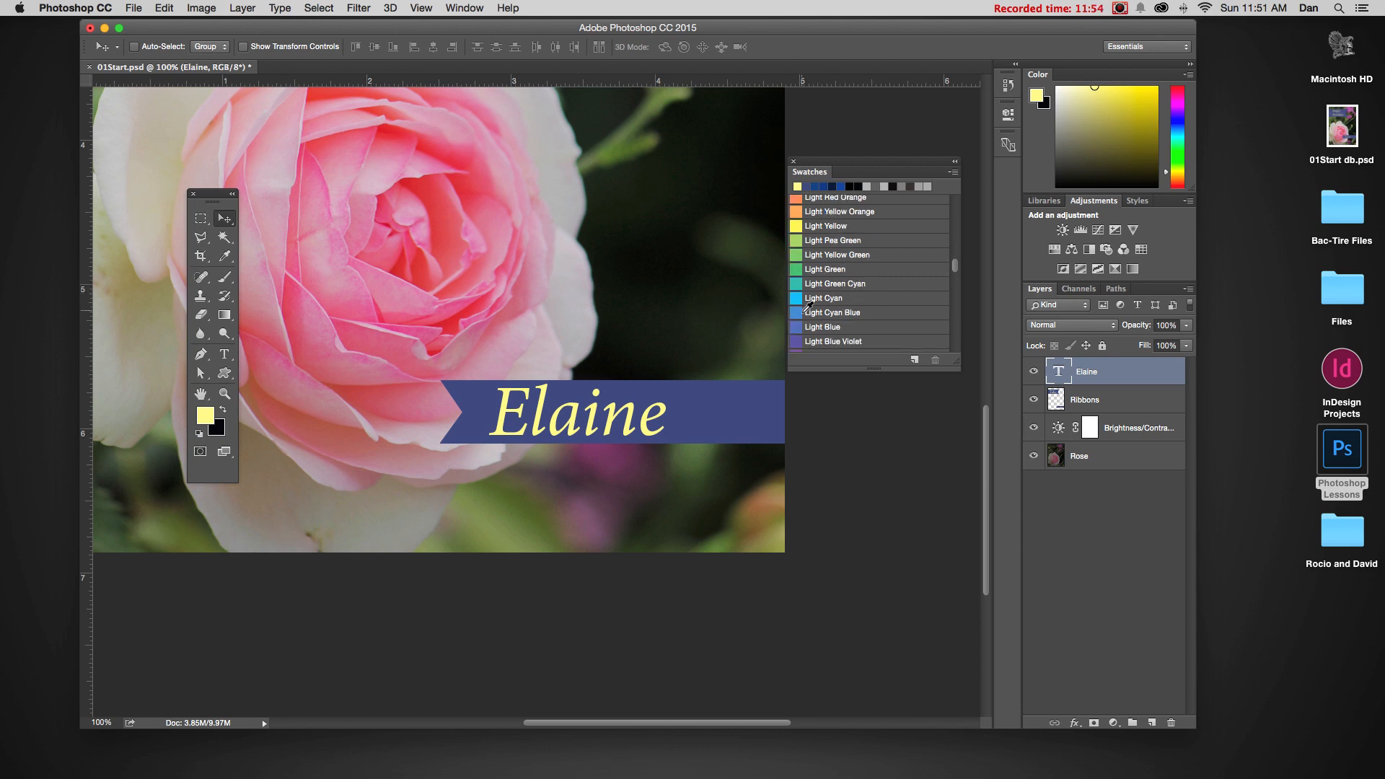
{"action": "scroll", "coordinate": [856, 307], "scroll_direction": "down", "scroll_amount": 9}
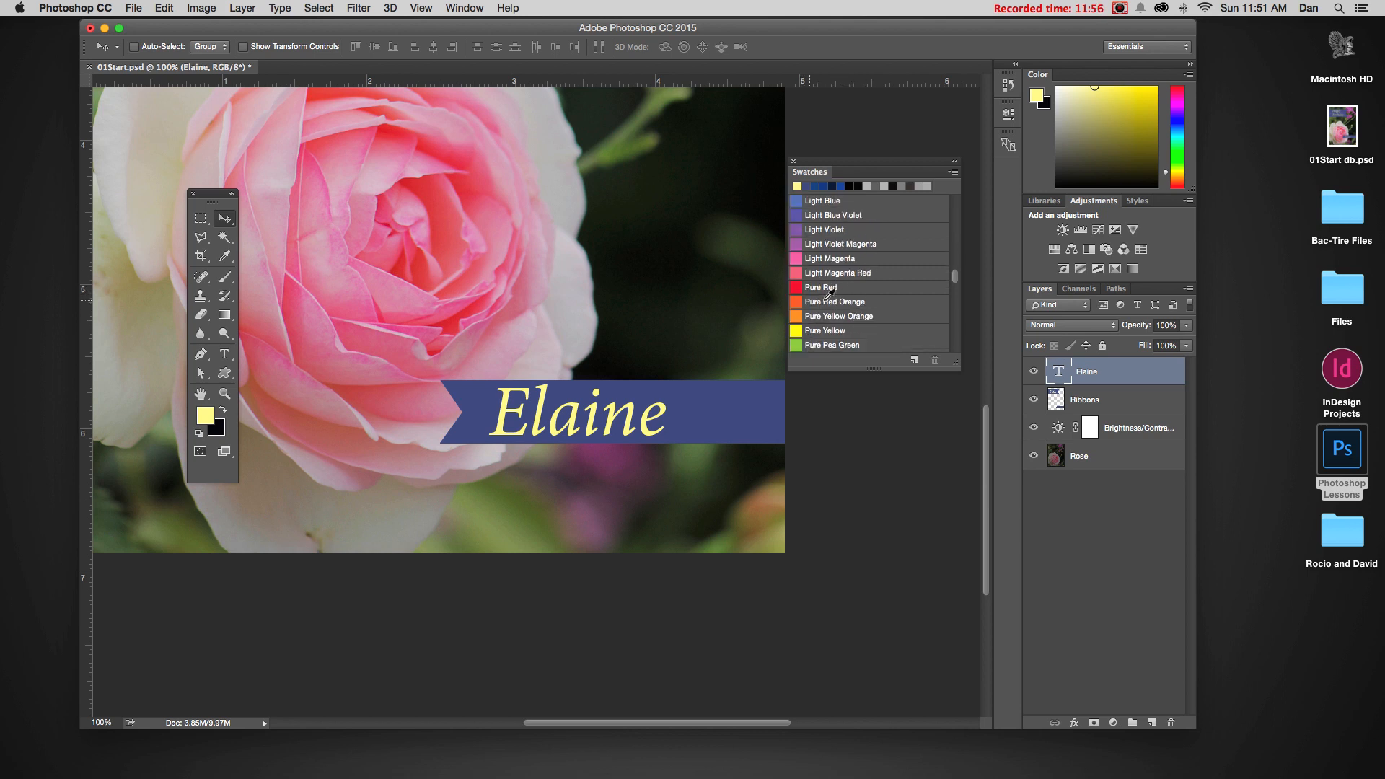
{"action": "scroll", "coordinate": [828, 292], "scroll_direction": "down", "scroll_amount": 20}
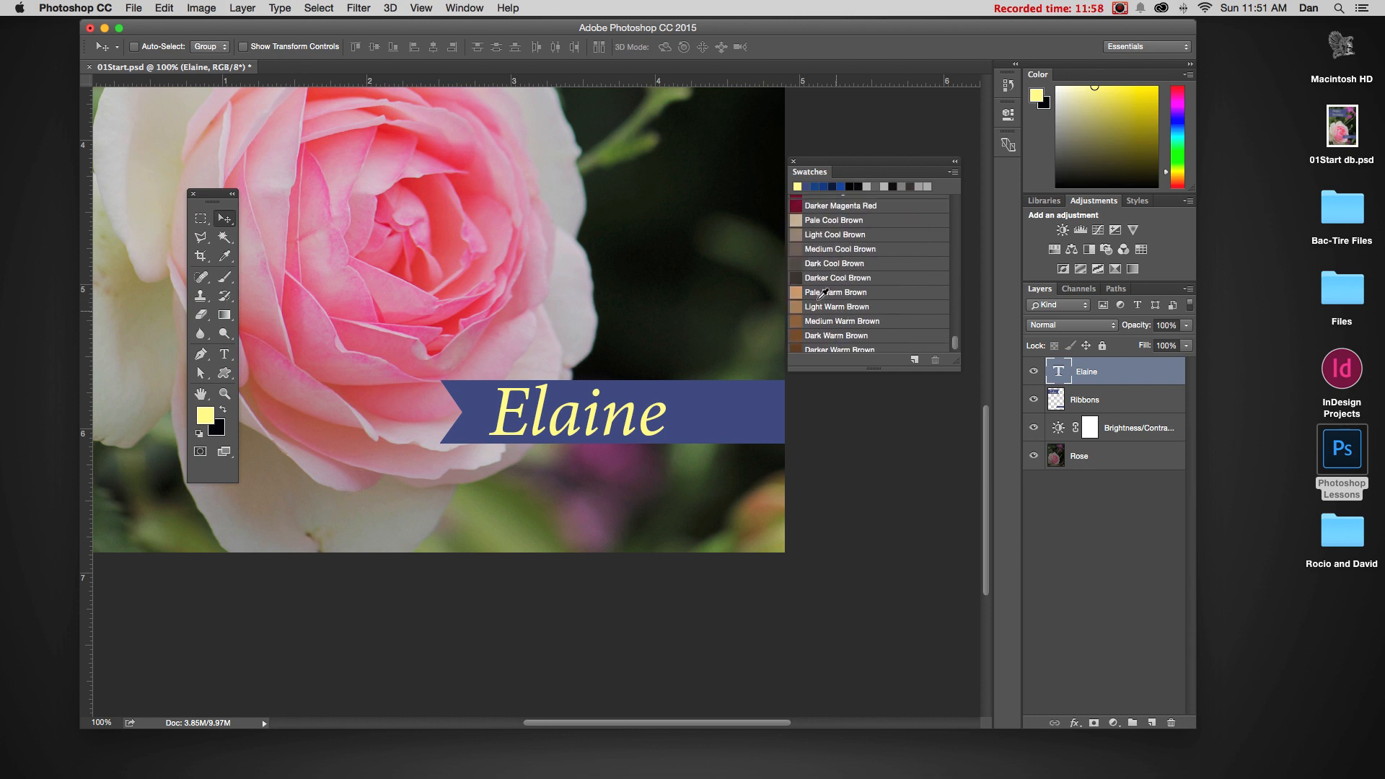
{"action": "scroll", "coordinate": [817, 294], "scroll_direction": "up", "scroll_amount": 10}
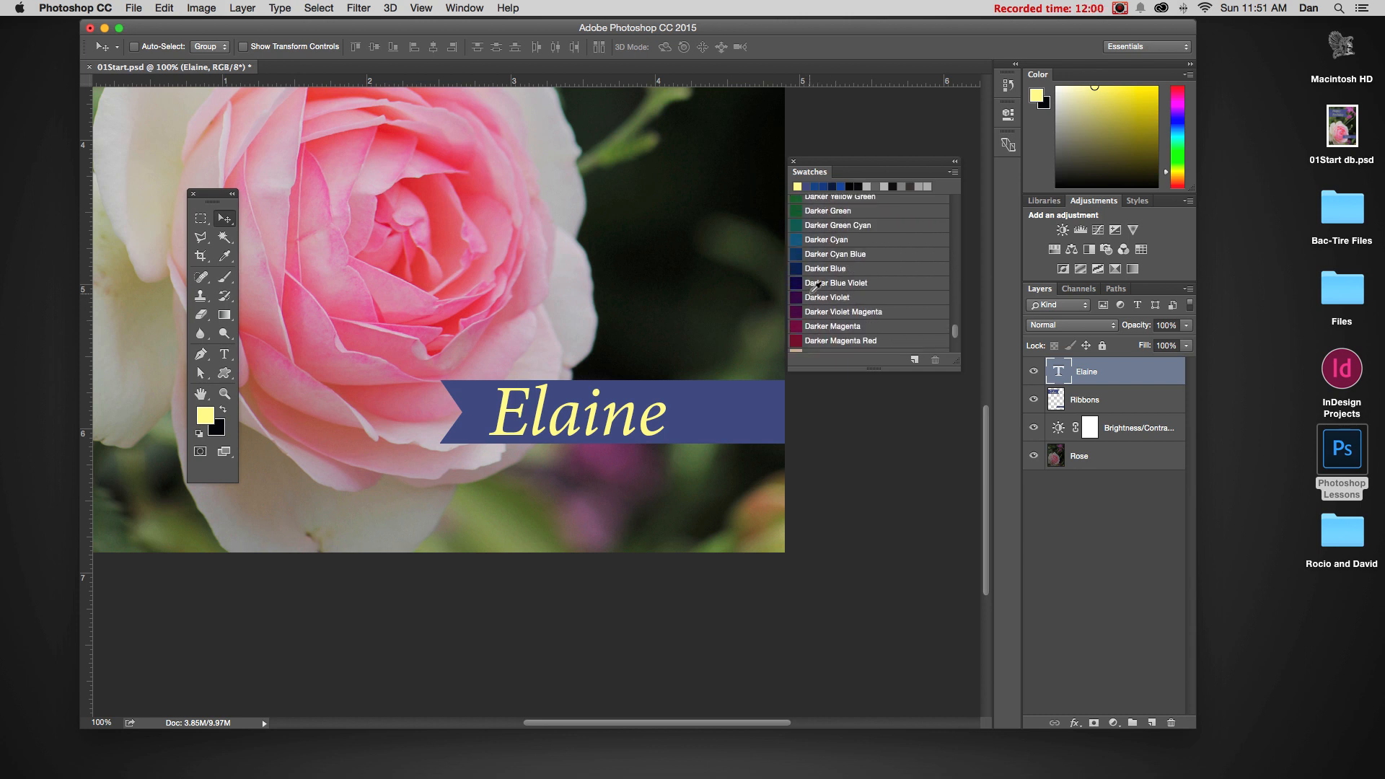
{"action": "scroll", "coordinate": [814, 292], "scroll_direction": "up", "scroll_amount": 20}
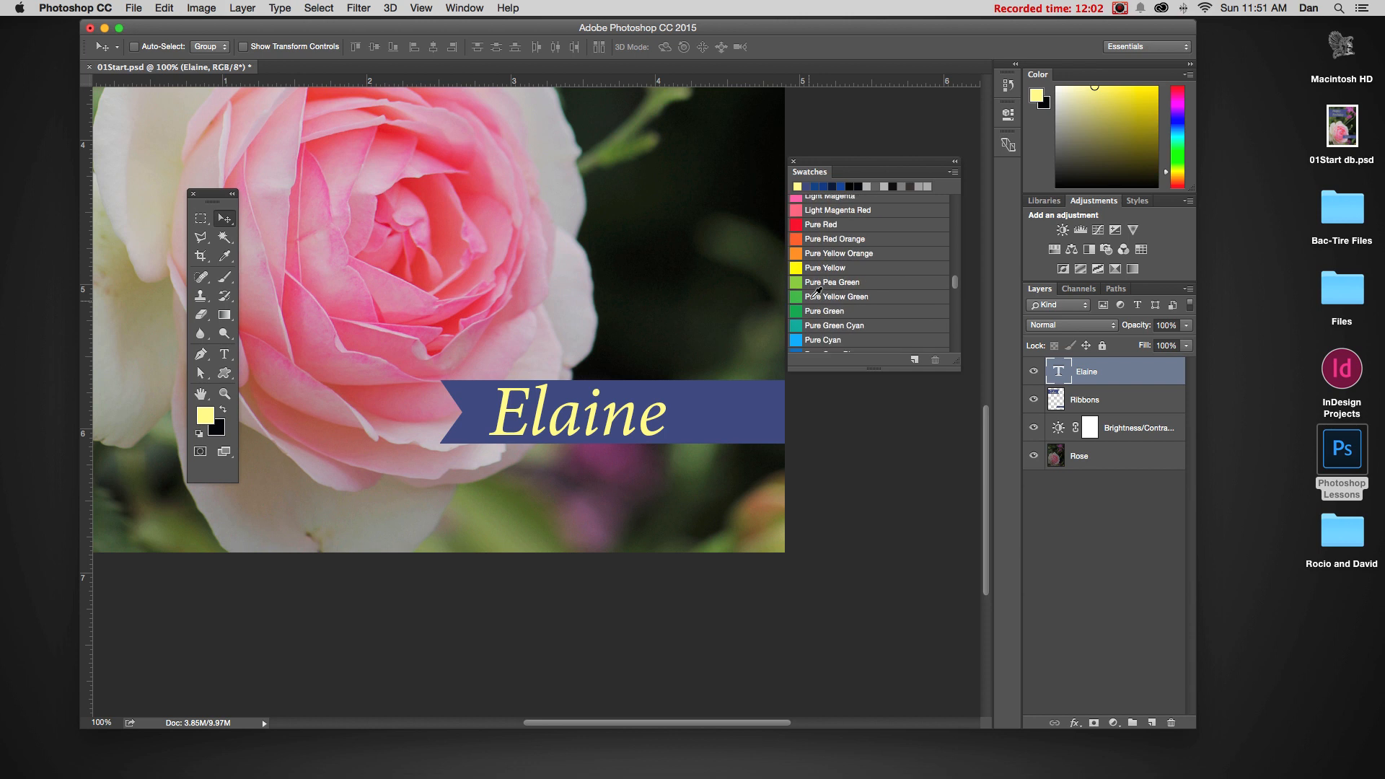
{"action": "scroll", "coordinate": [824, 267], "scroll_direction": "up", "scroll_amount": 20}
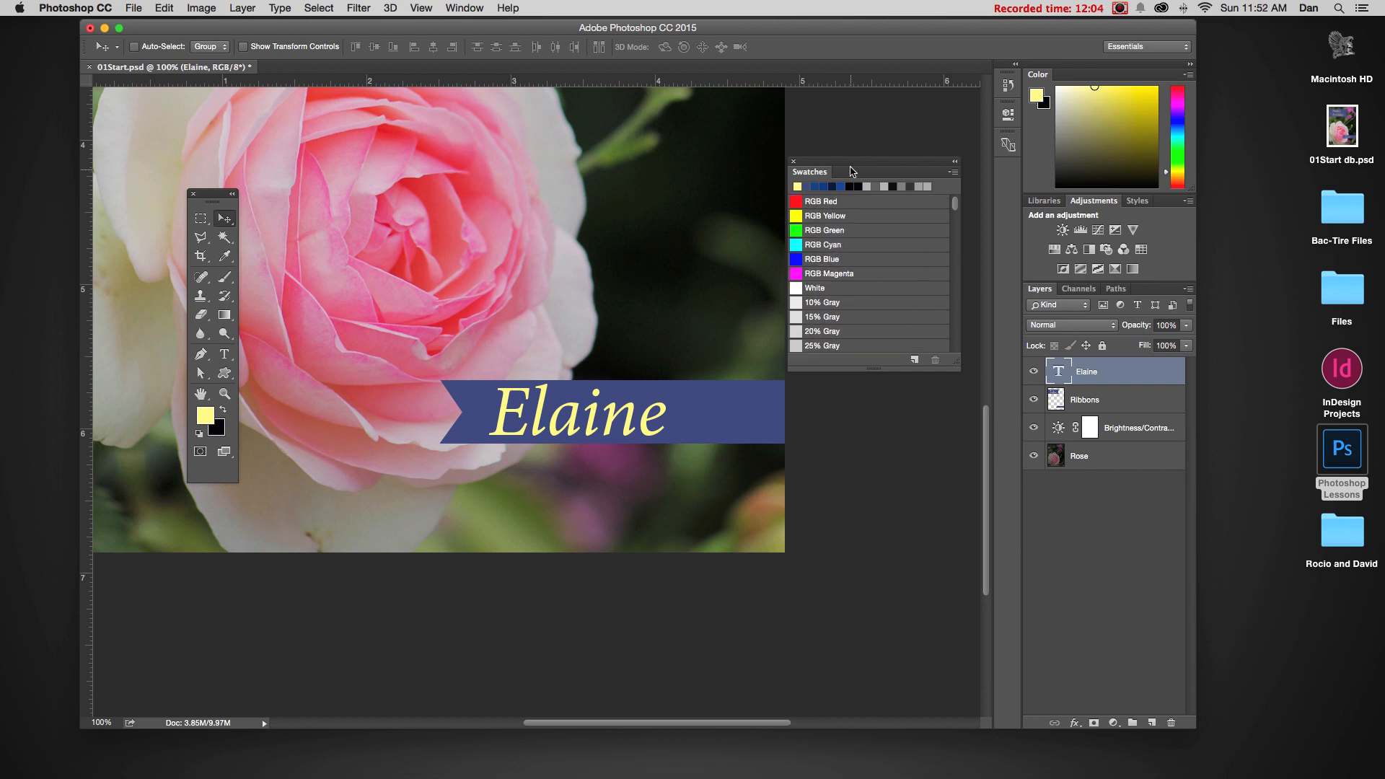
Step: Move the floating Swatches panel slightly higher, reapply the Small List view and browse to the light colours
{"action": "mouse_move", "coordinate": [855, 165]}
{"action": "left_mouse_down"}
{"action": "mouse_move", "coordinate": [877, 147]}
{"action": "mouse_move", "coordinate": [865, 141]}
{"action": "left_mouse_up"}
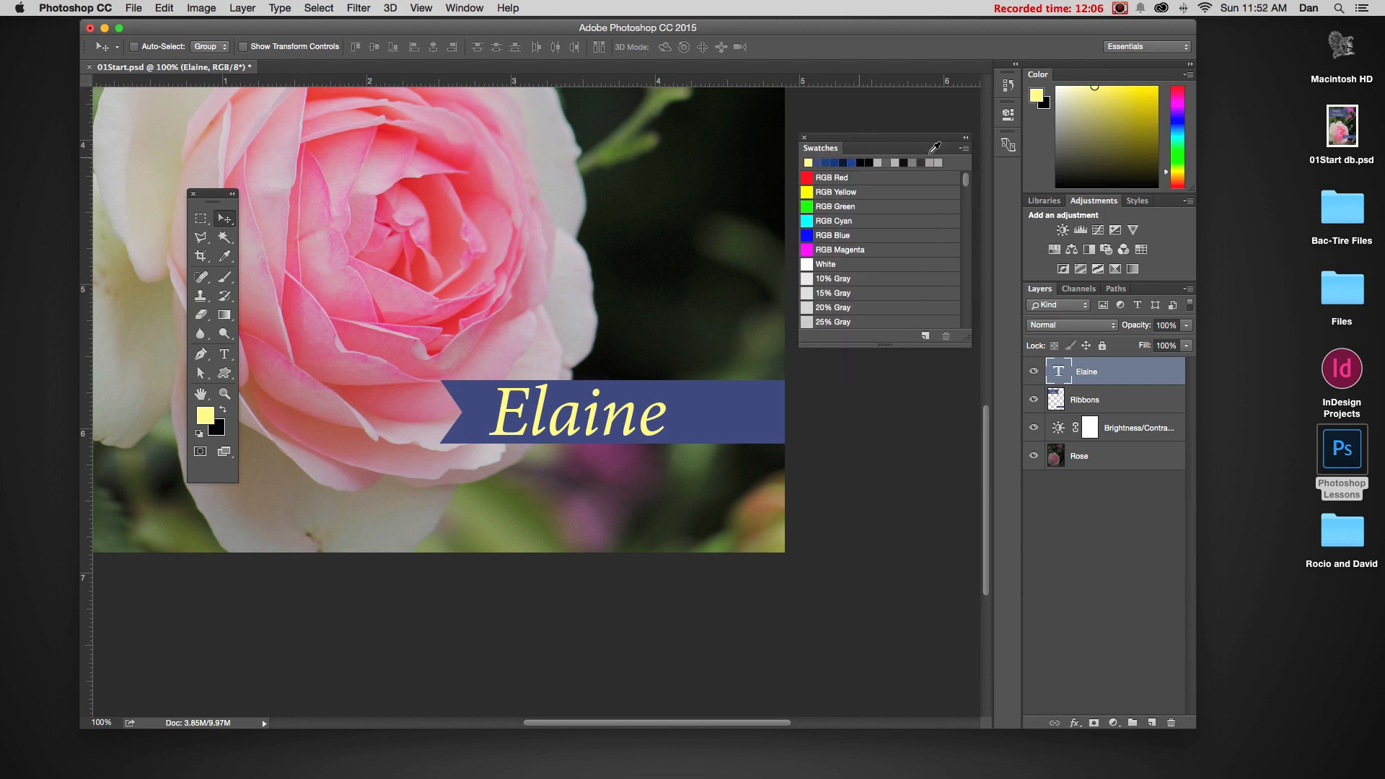
{"action": "left_click", "coordinate": [964, 147]}
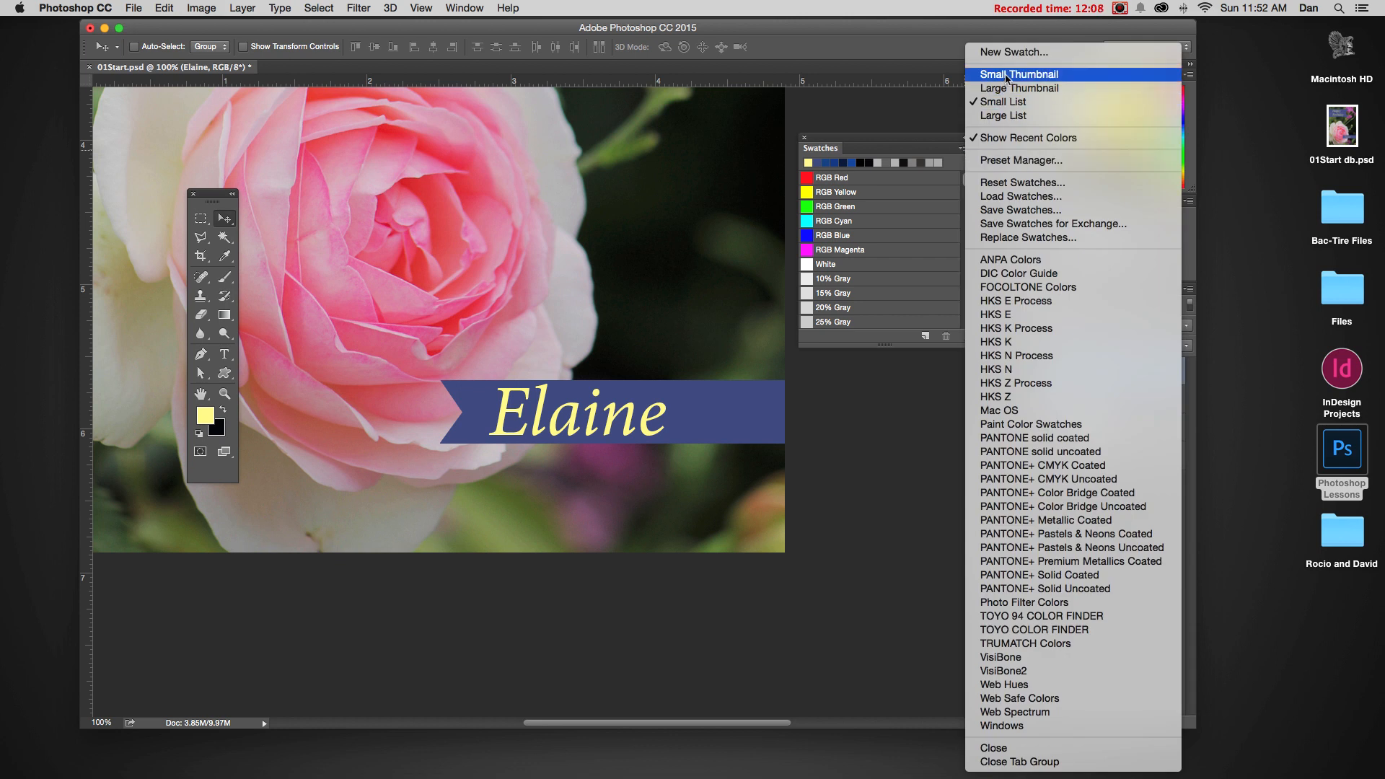
{"action": "left_click", "coordinate": [983, 106]}
{"action": "scroll", "coordinate": [861, 252], "scroll_direction": "down", "scroll_amount": 20}
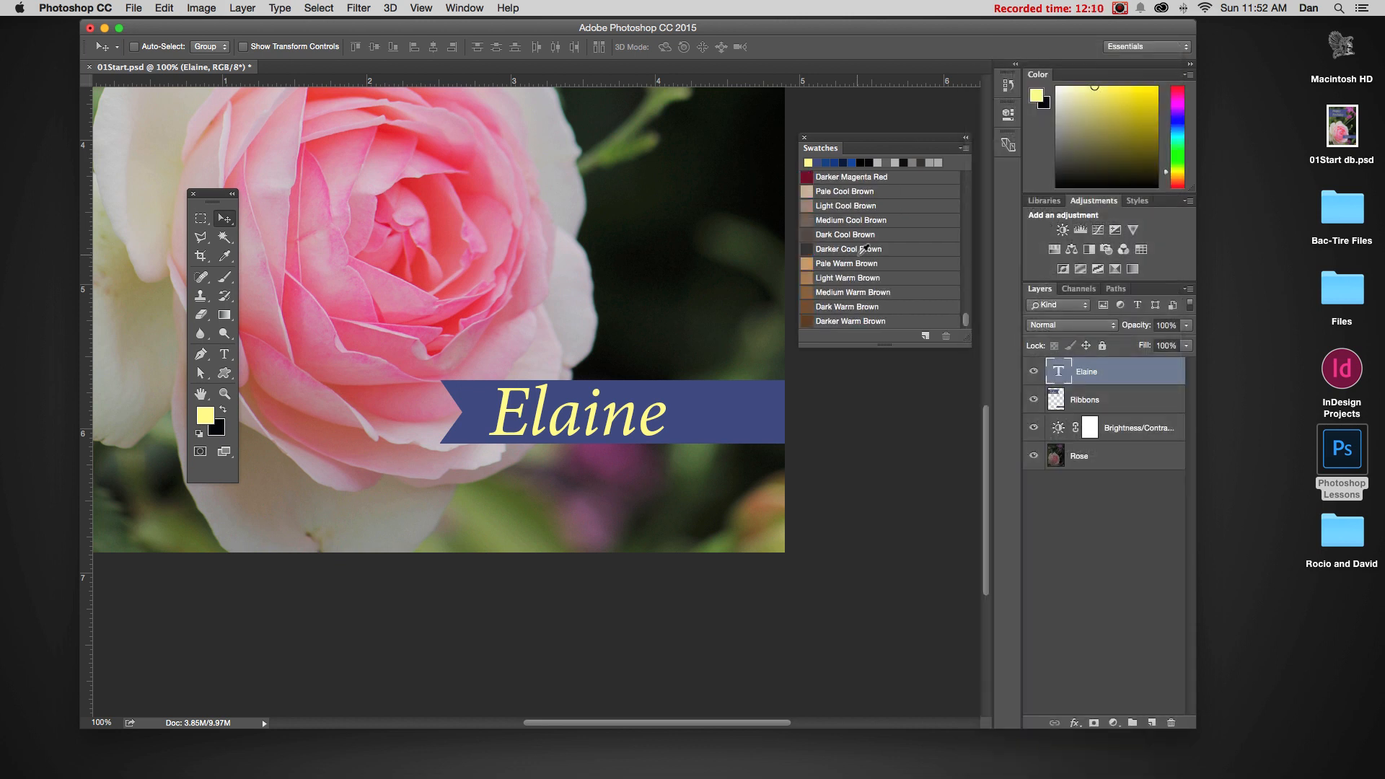
{"action": "scroll", "coordinate": [862, 250], "scroll_direction": "up", "scroll_amount": 10}
{"action": "scroll", "coordinate": [861, 254], "scroll_direction": "up", "scroll_amount": 8}
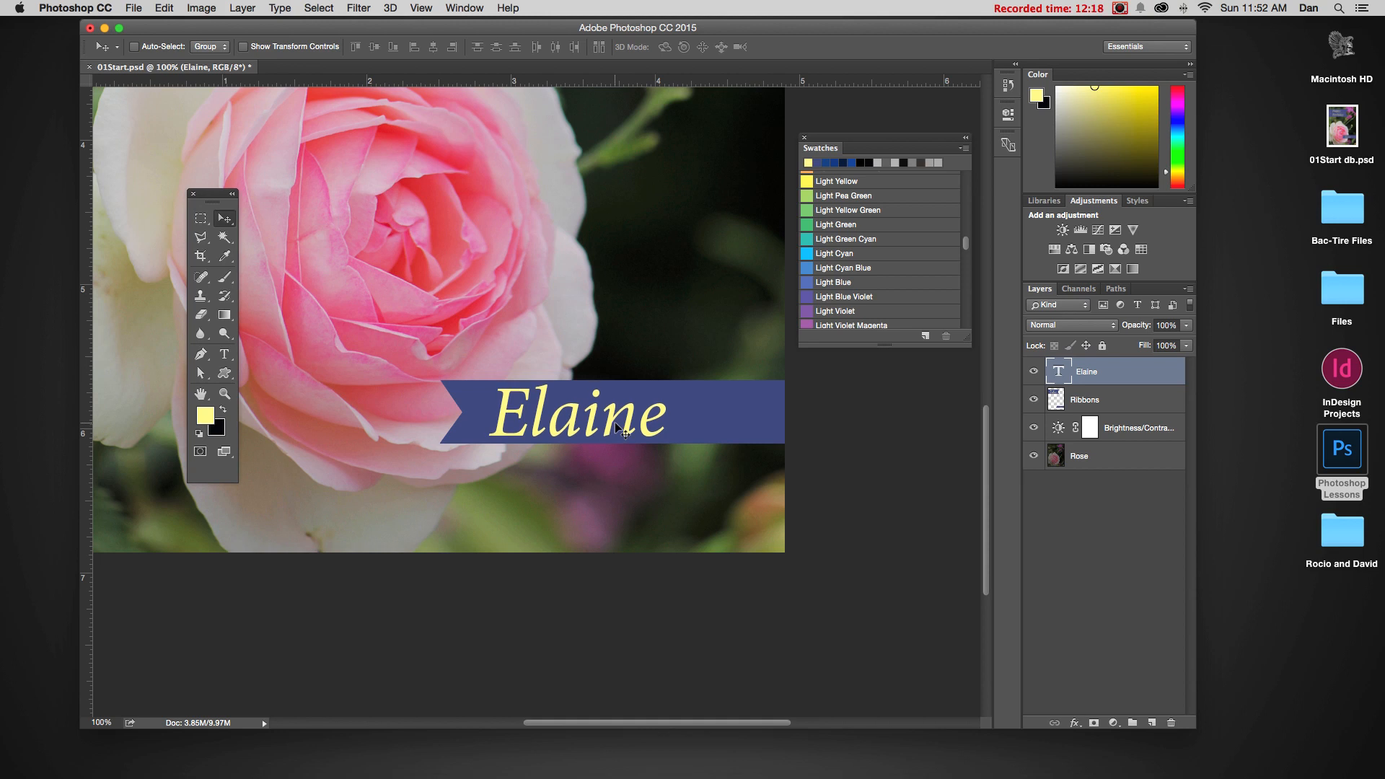
Step: Nudge the name text slightly further right on the ribbon
{"action": "key", "text": "Right"}
{"action": "key", "text": "Right"}
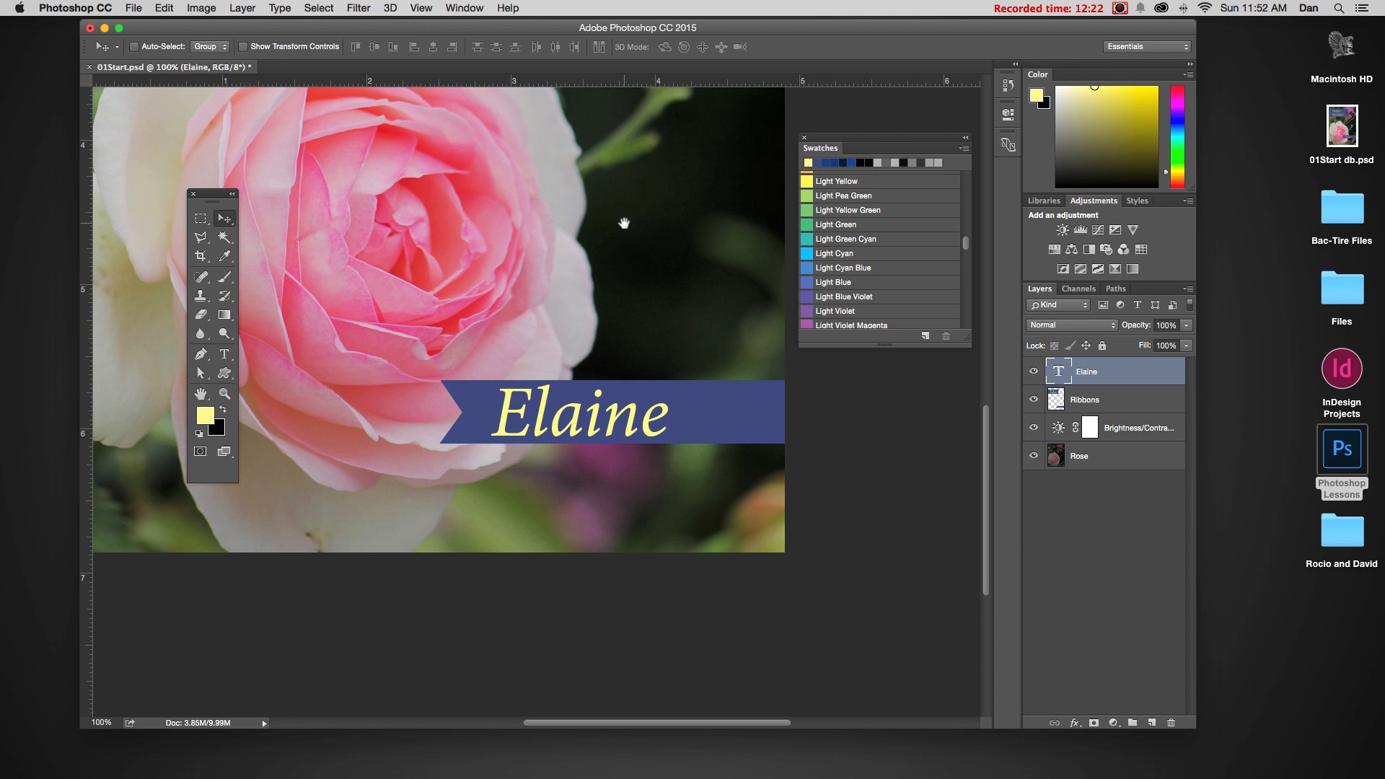
Step: Examine the Birthday lettering's raised effect up close and compare it with the flat name text on the lower ribbon
{"action": "scroll", "coordinate": [628, 223], "scroll_direction": "up", "scroll_amount": 8}
{"action": "key", "text": "super"}
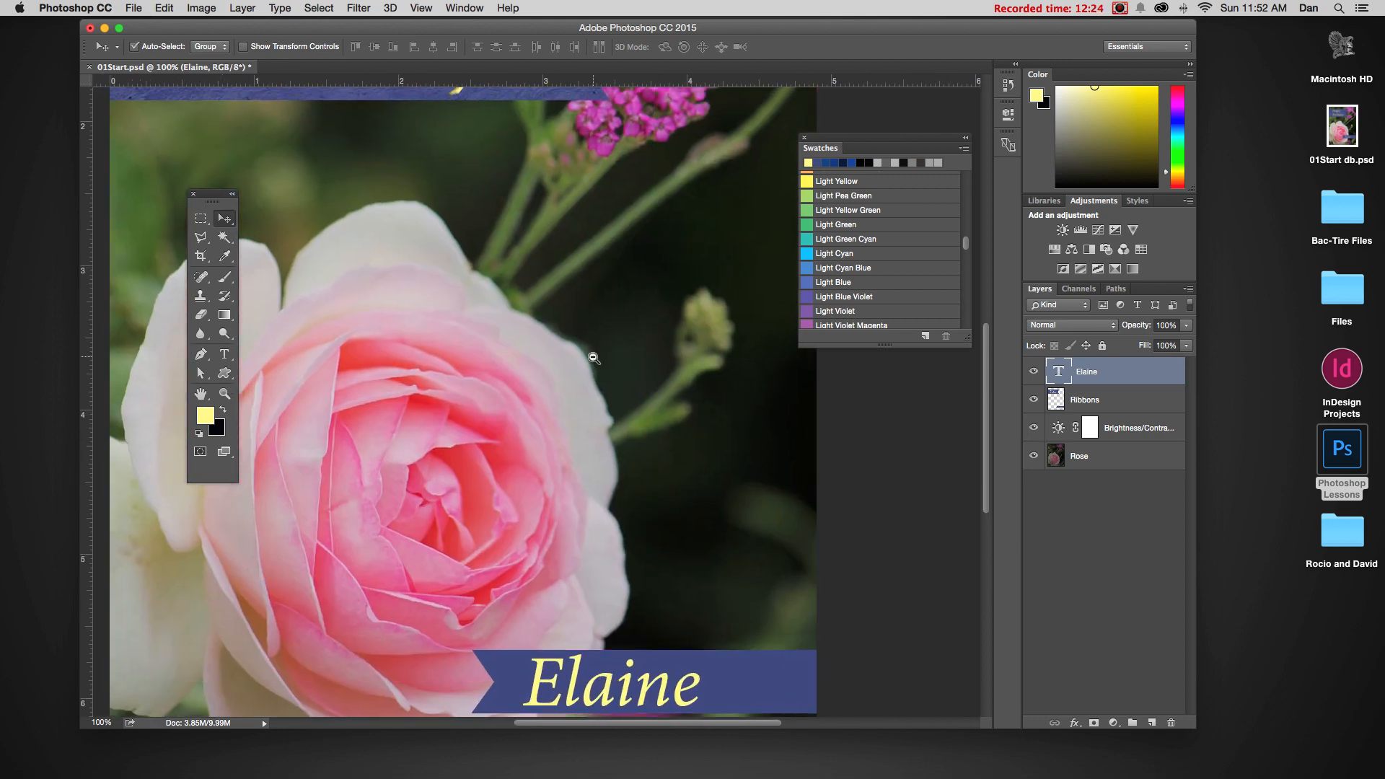
{"action": "scroll", "coordinate": [595, 355], "scroll_direction": "down", "scroll_amount": 1}
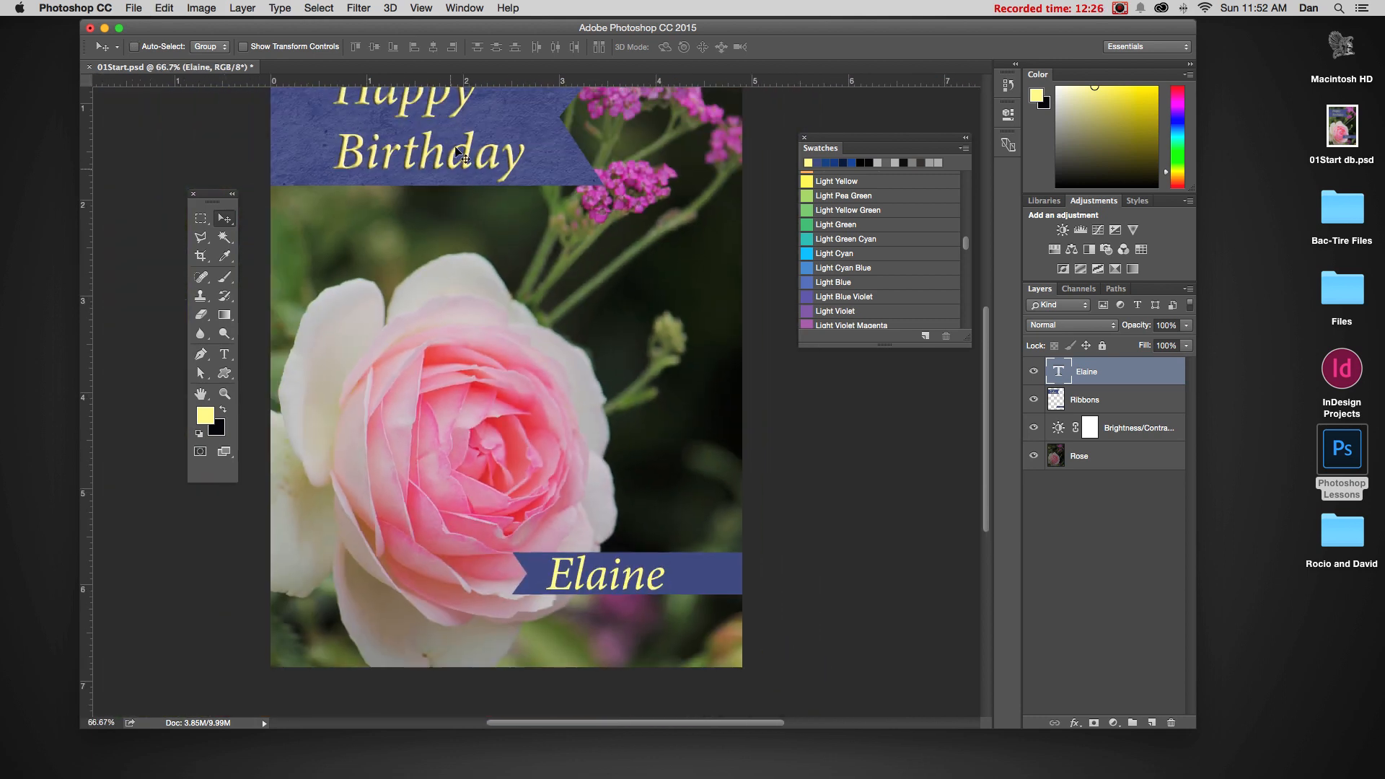
{"action": "key", "text": "super"}
{"action": "scroll", "coordinate": [423, 162], "scroll_direction": "up", "scroll_amount": 5}
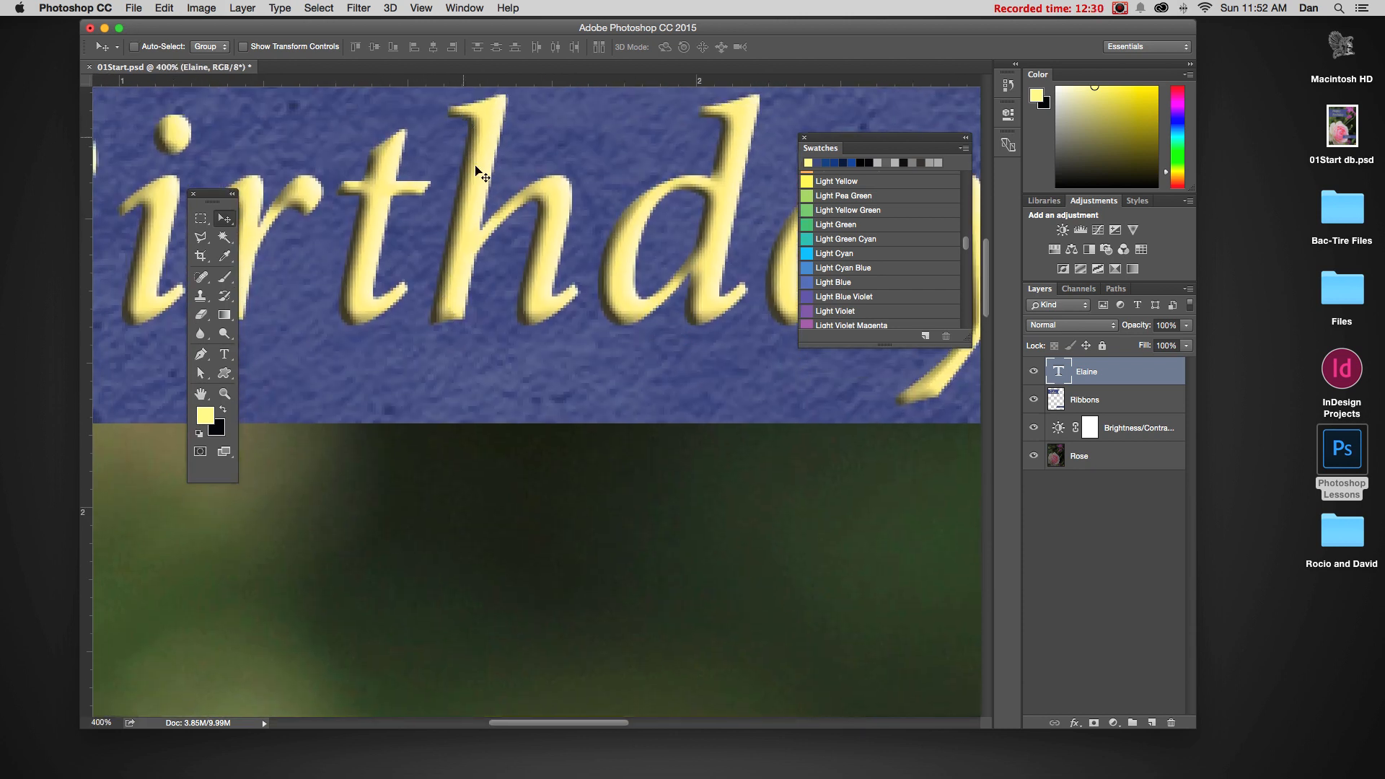
{"action": "left_click", "coordinate": [761, 517], "text": "alt"}
{"action": "left_click", "coordinate": [761, 517], "text": "alt"}
{"action": "left_click", "coordinate": [760, 516], "text": "alt"}
{"action": "left_click_drag", "start_coordinate": [705, 427], "coordinate": [649, 289]}
{"action": "scroll", "coordinate": [562, 415], "scroll_direction": "up", "scroll_amount": 3}
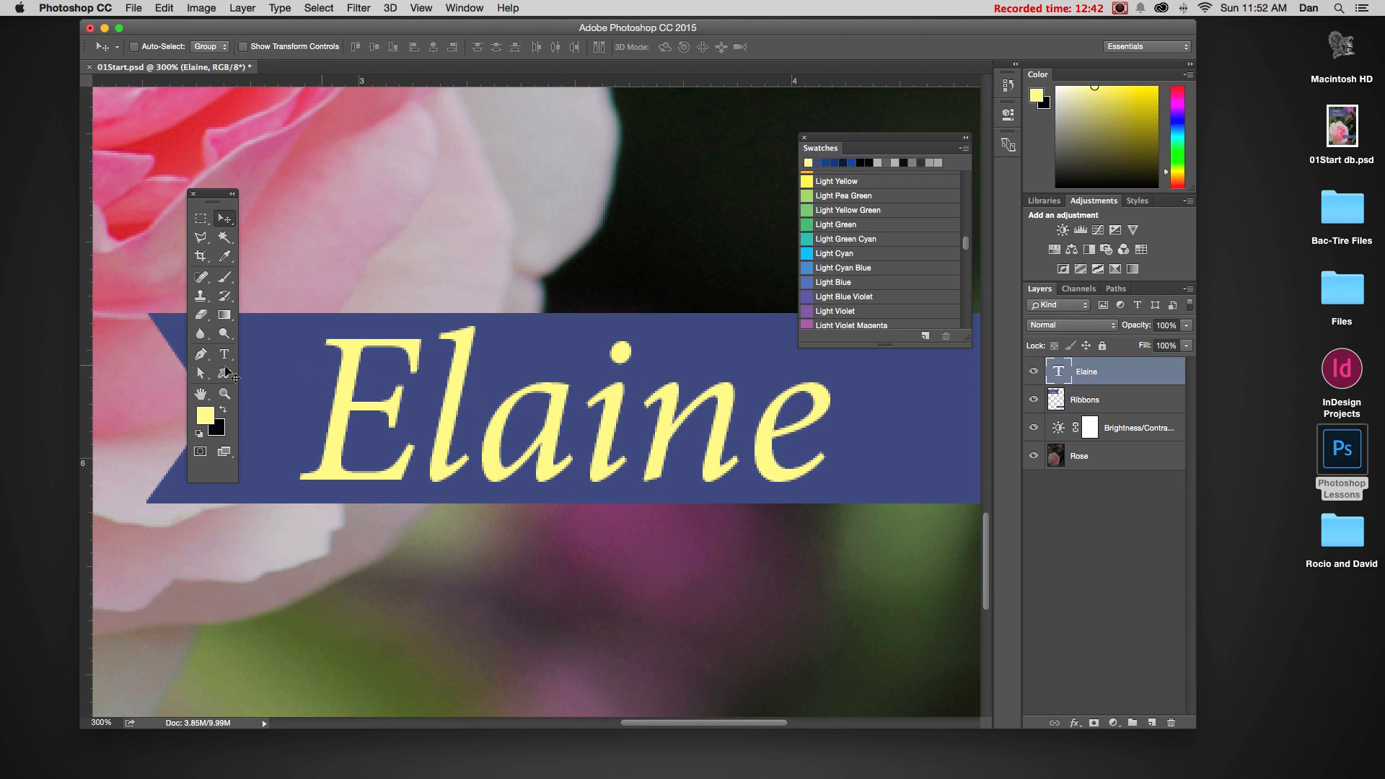
{"action": "key", "text": "t"}
{"action": "left_click", "coordinate": [1076, 723]}
{"action": "mouse_move", "coordinate": [1084, 771]}
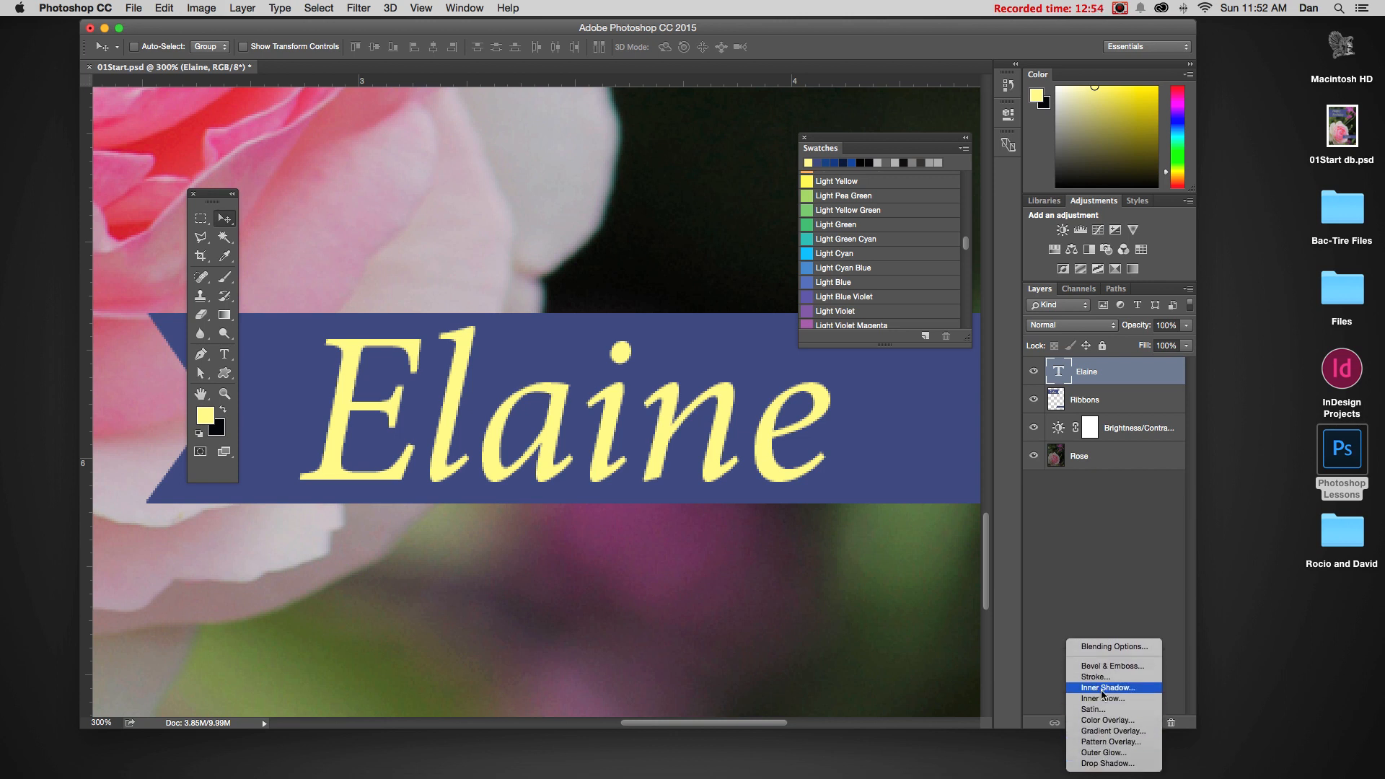
{"action": "left_click", "coordinate": [1102, 689]}
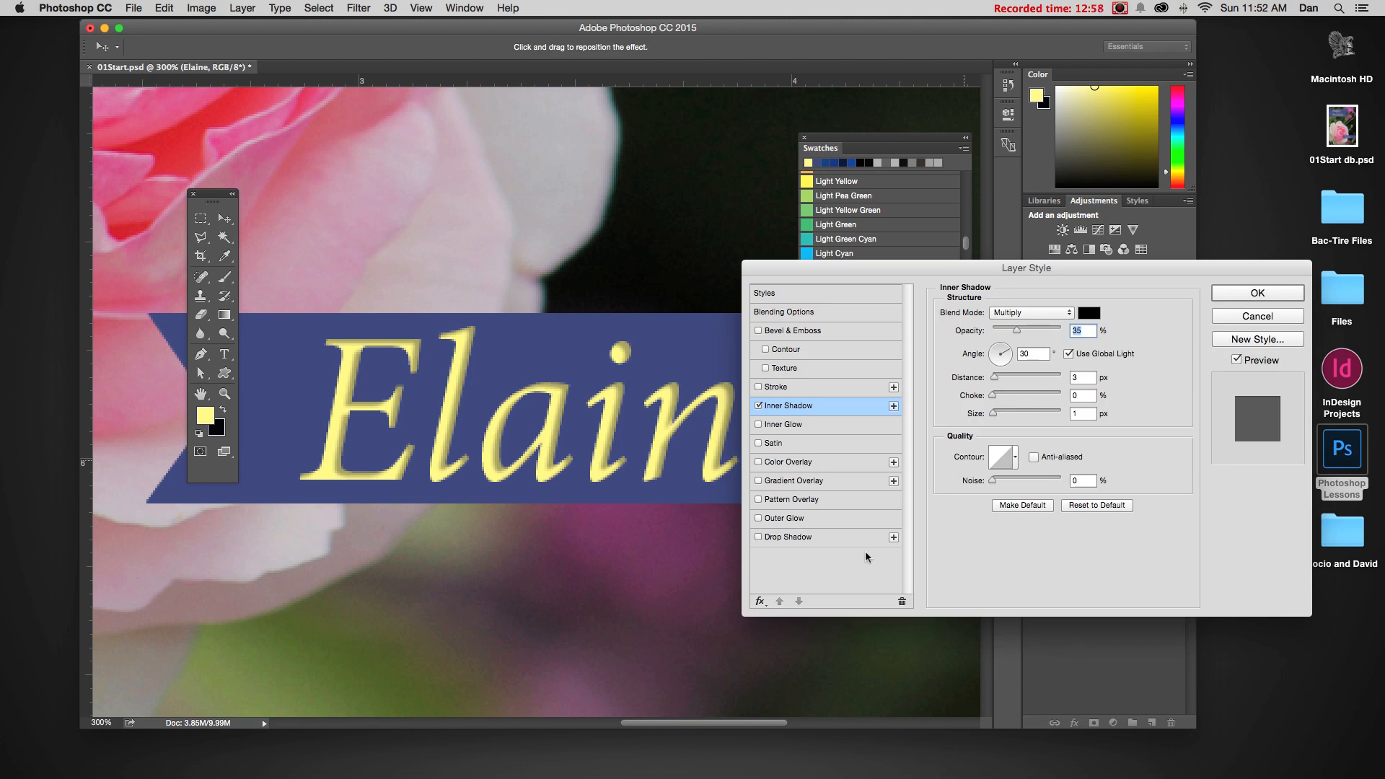
{"action": "left_click", "coordinate": [1250, 361]}
{"action": "left_click", "coordinate": [1250, 360]}
{"action": "left_click_drag", "start_coordinate": [1020, 334], "coordinate": [1031, 338]}
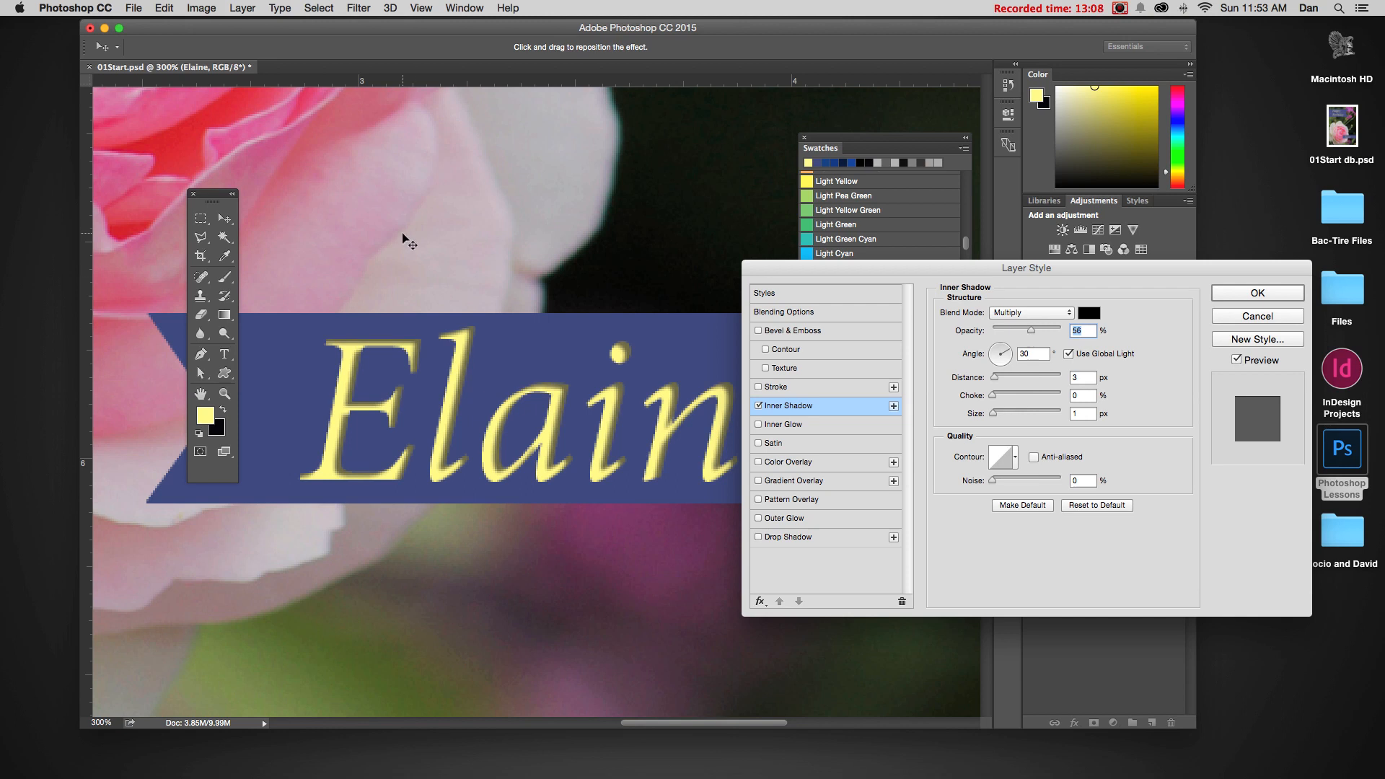
{"action": "left_click", "coordinate": [426, 226], "text": "alt"}
{"action": "left_click", "coordinate": [426, 226], "text": "alt"}
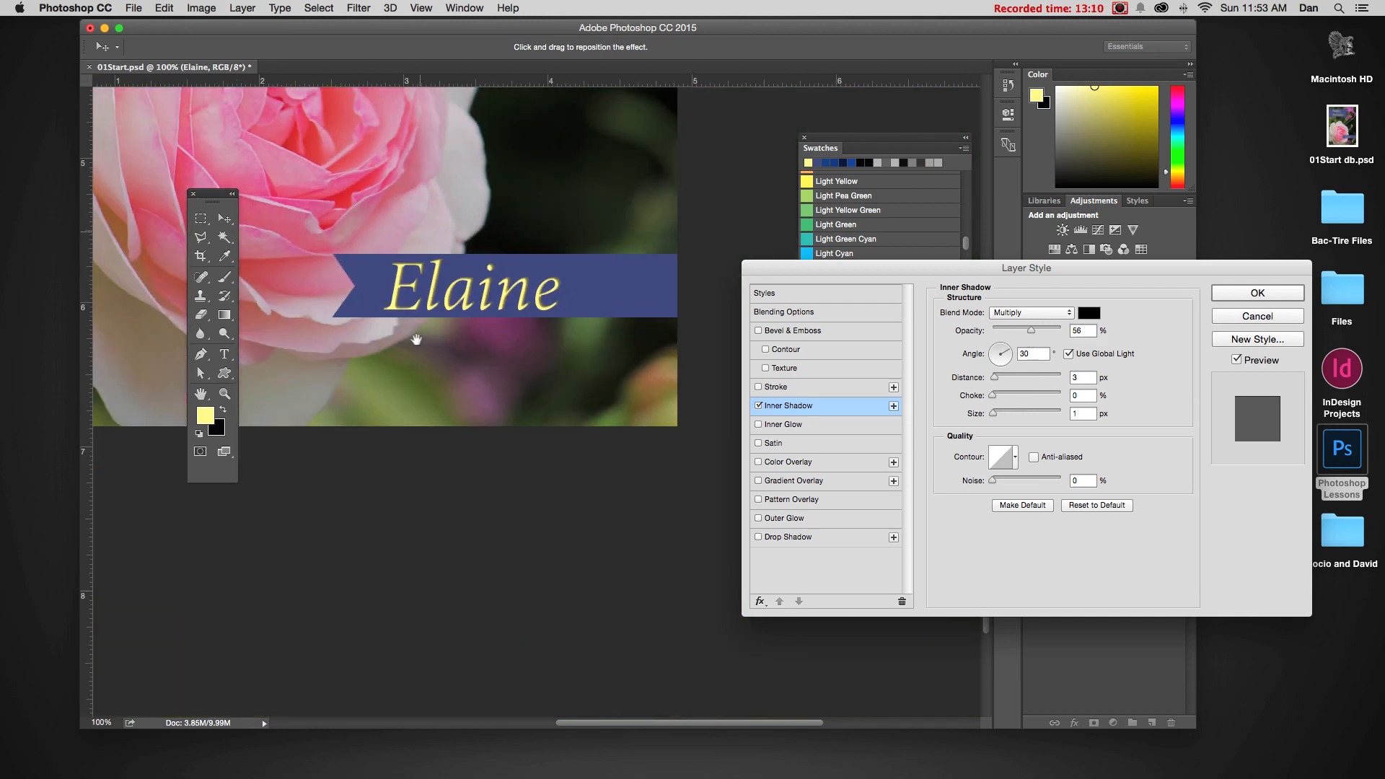
{"action": "scroll", "coordinate": [404, 346], "scroll_direction": "up", "scroll_amount": 10}
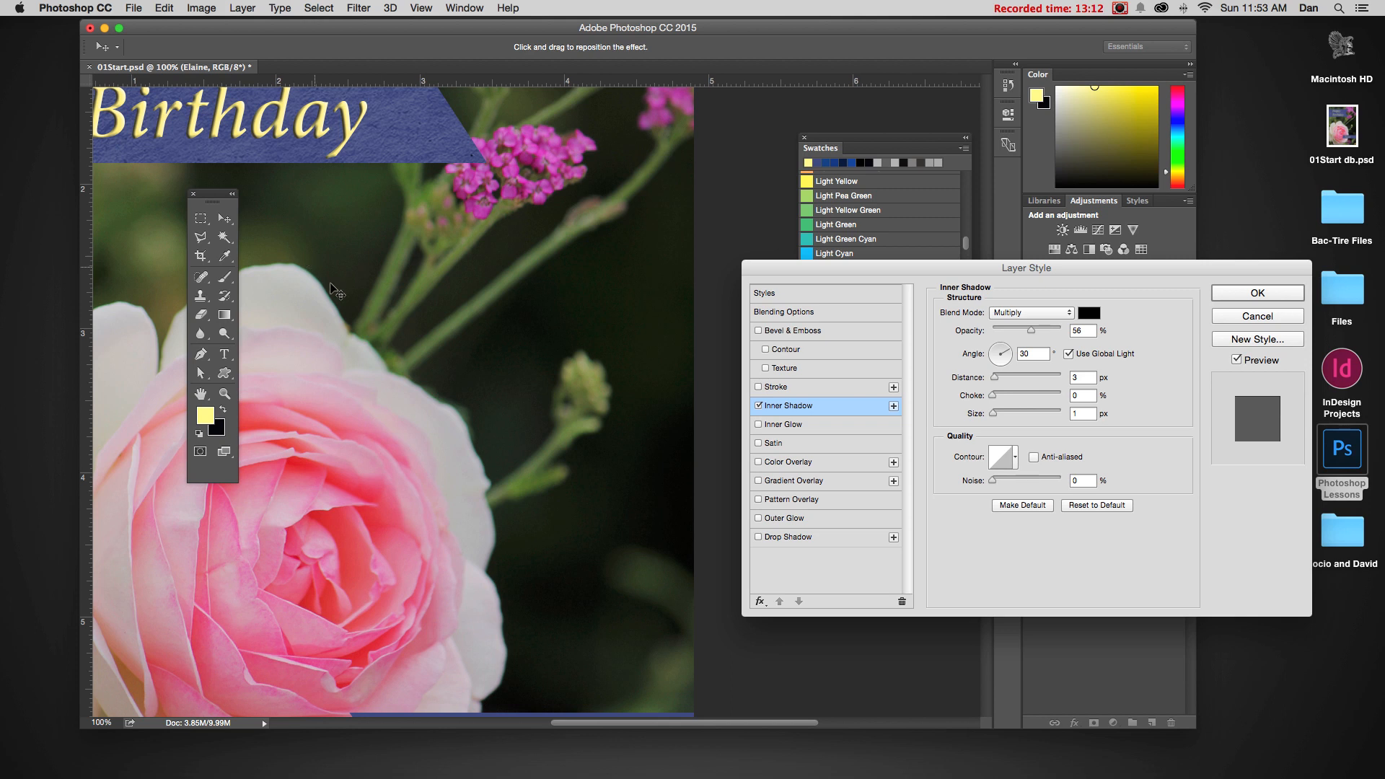
{"action": "scroll", "coordinate": [429, 339], "scroll_direction": "down", "scroll_amount": 5}
{"action": "left_click_drag", "start_coordinate": [425, 388], "coordinate": [433, 320]}
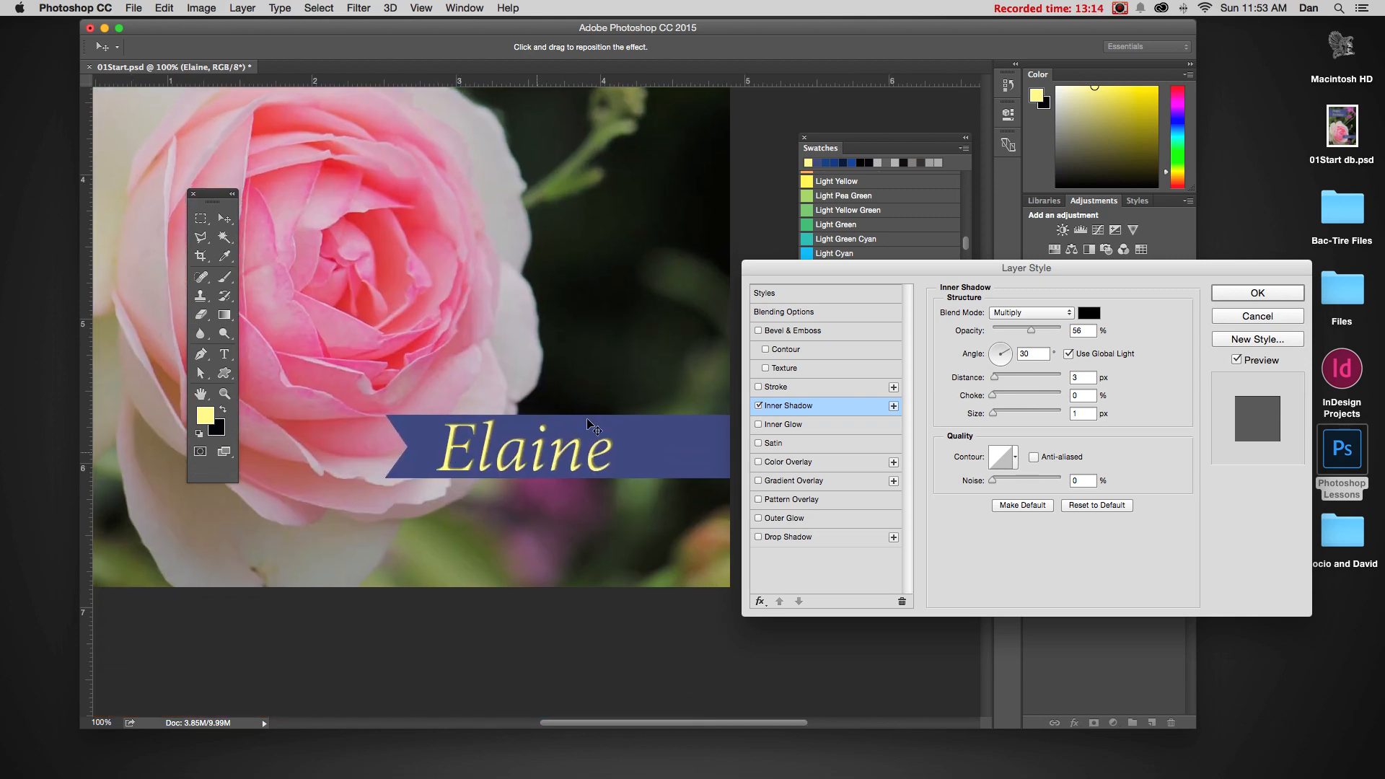
{"action": "left_click_drag", "start_coordinate": [550, 428], "coordinate": [439, 476]}
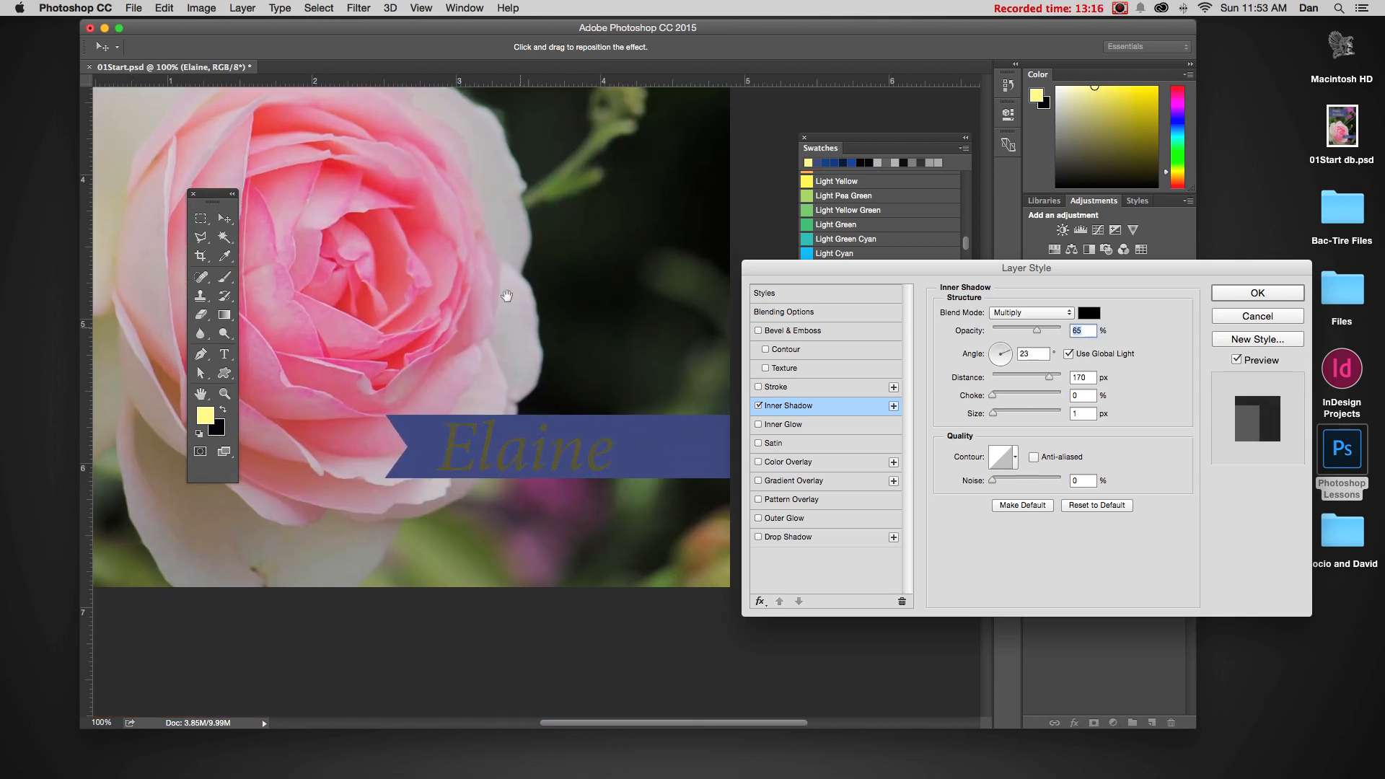
{"action": "scroll", "coordinate": [577, 439], "scroll_direction": "up", "scroll_amount": 3}
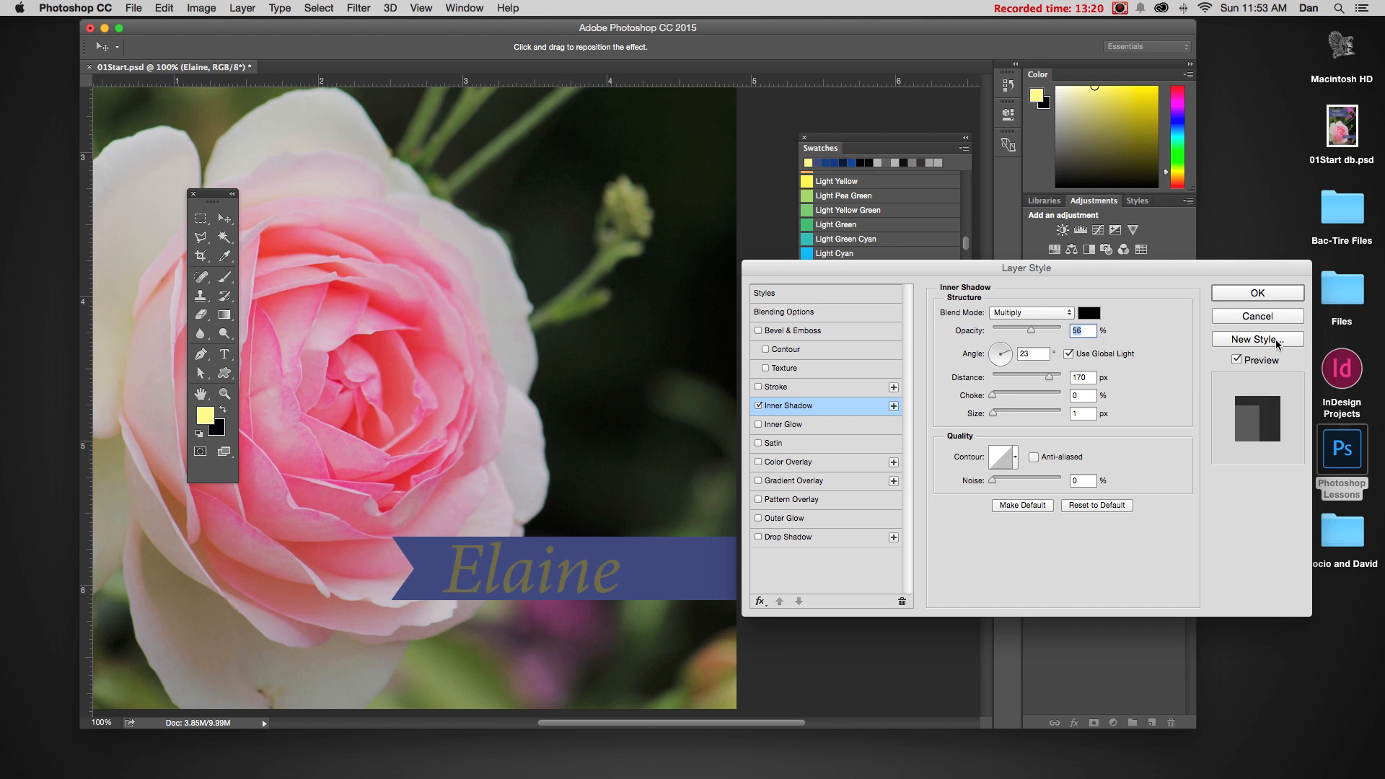
{"action": "left_click", "coordinate": [1257, 321]}
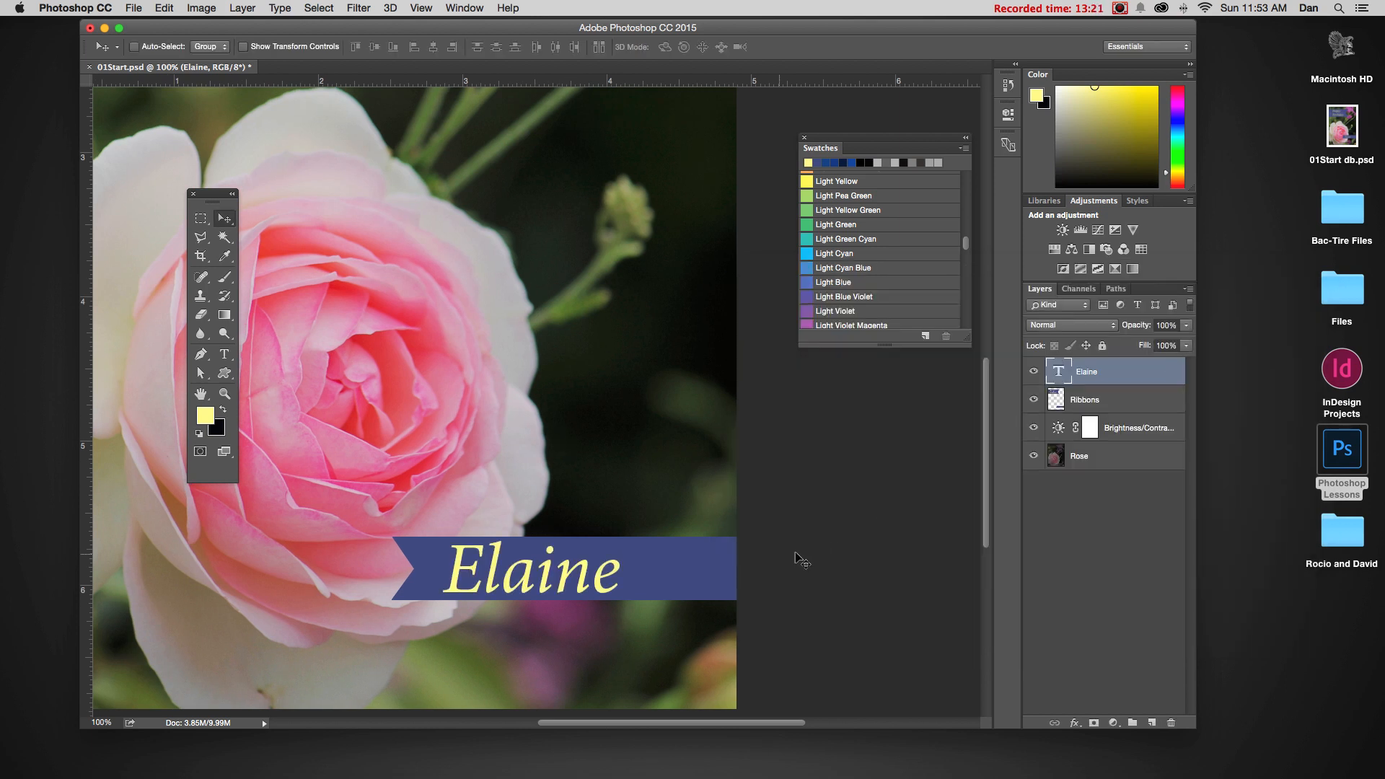
Step: Add an Inner Shadow layer style to the name text and compare its shading with the Happy Birthday lettering
{"action": "left_click", "coordinate": [1075, 723]}
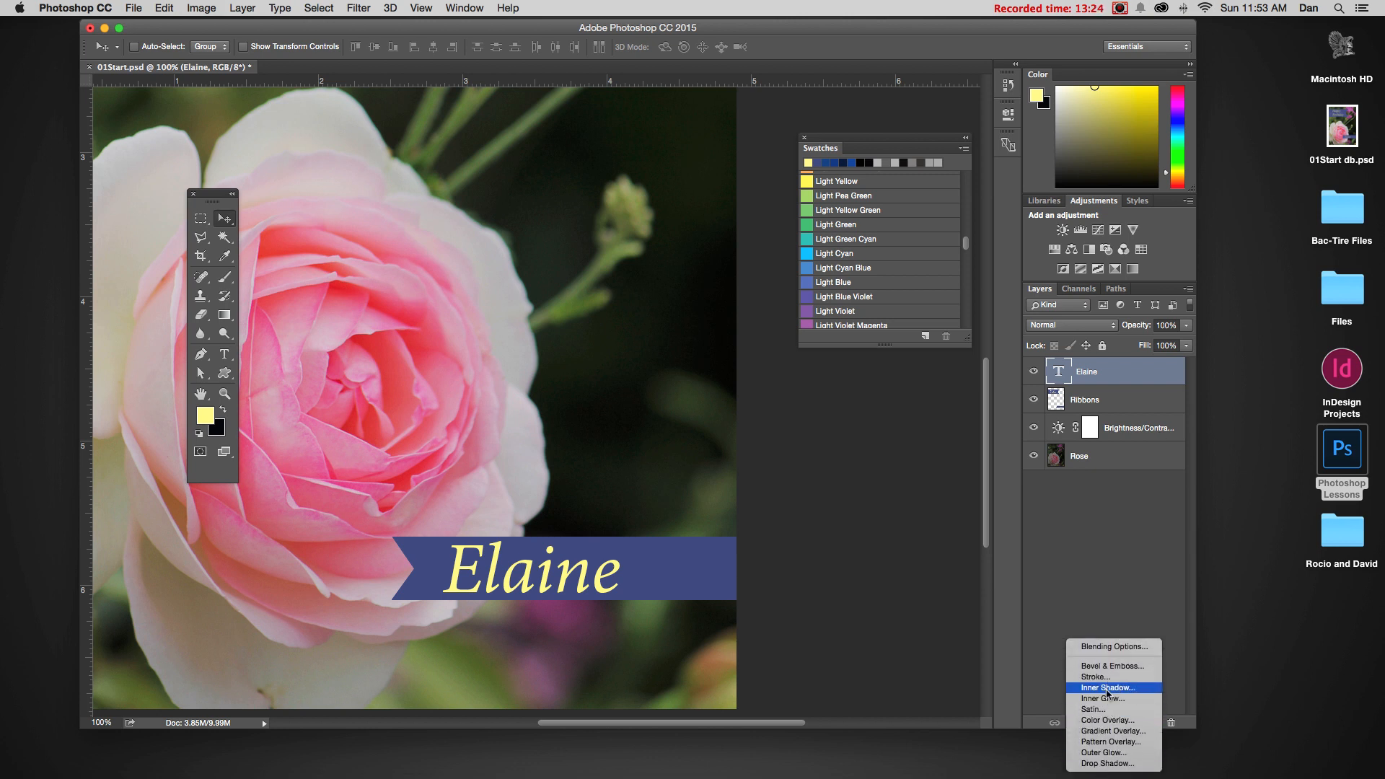
{"action": "left_click", "coordinate": [1104, 694]}
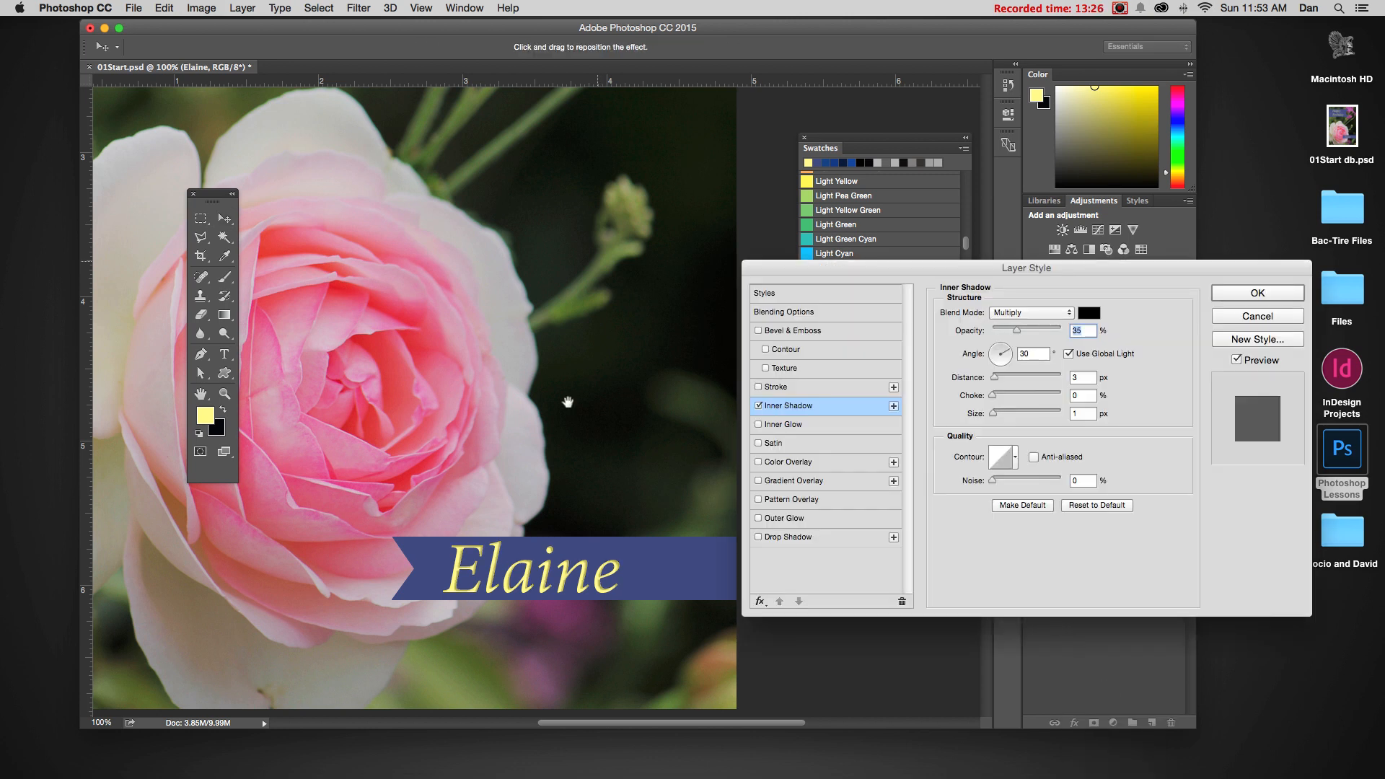
{"action": "scroll", "coordinate": [570, 332], "scroll_direction": "up", "scroll_amount": 8}
{"action": "left_click_drag", "start_coordinate": [441, 432], "coordinate": [519, 418]}
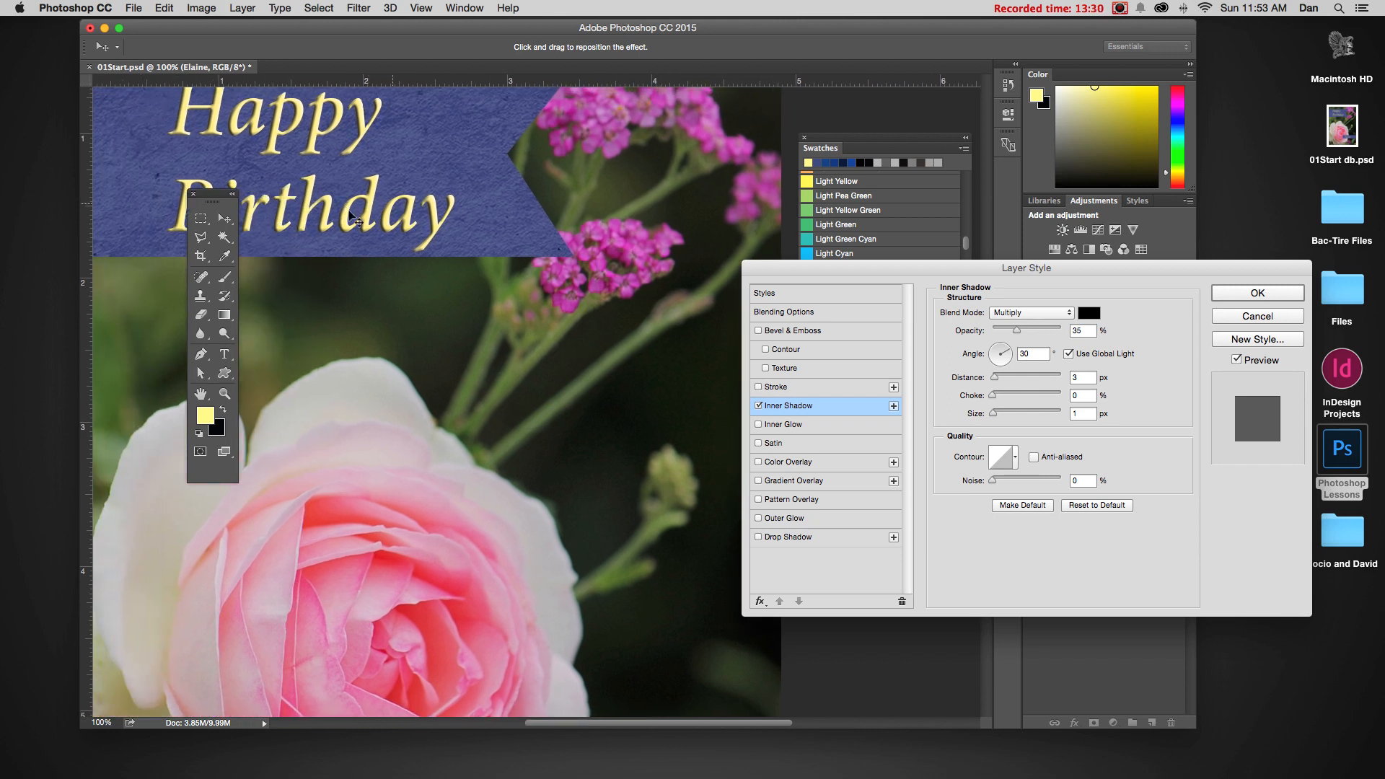
{"action": "scroll", "coordinate": [550, 432], "scroll_direction": "down", "scroll_amount": 15}
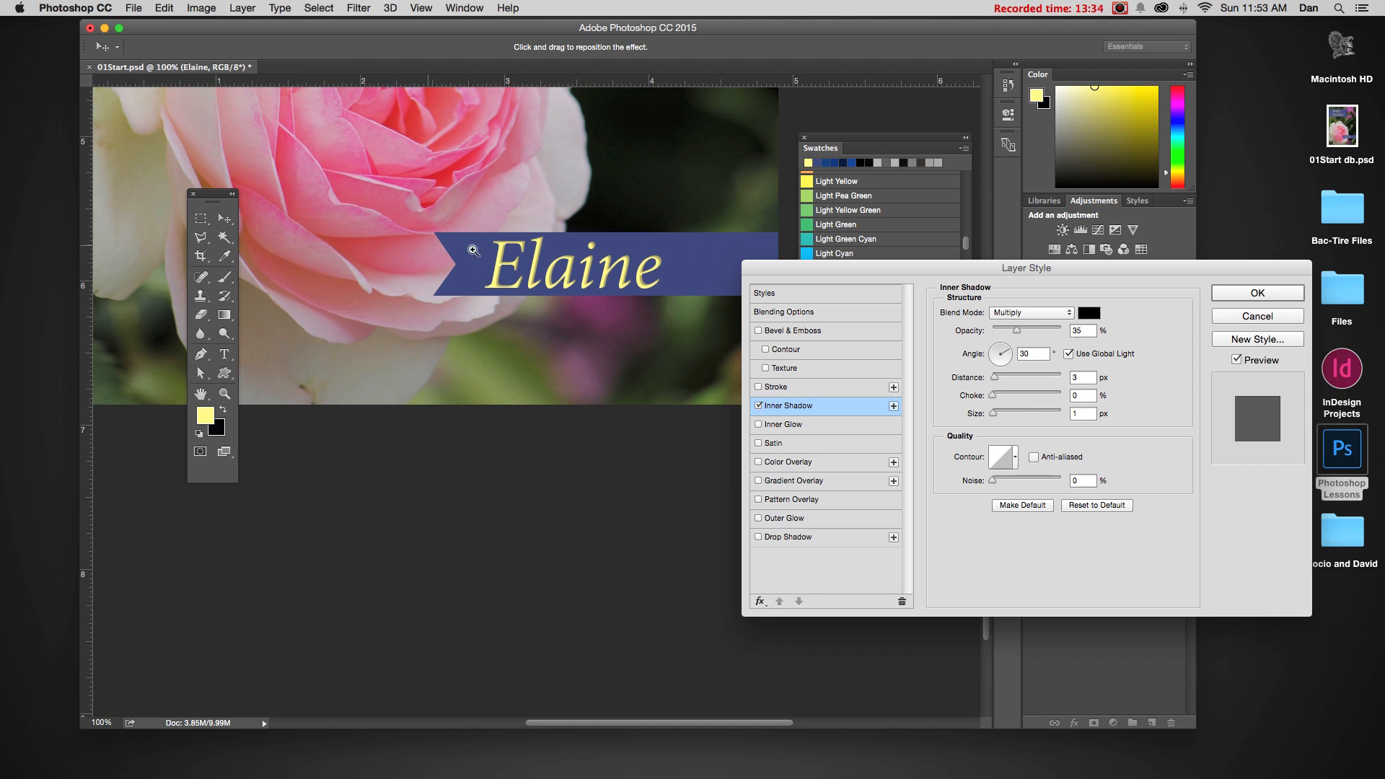
{"action": "left_click", "coordinate": [514, 318], "text": "super"}
{"action": "left_click", "coordinate": [610, 317], "text": "super"}
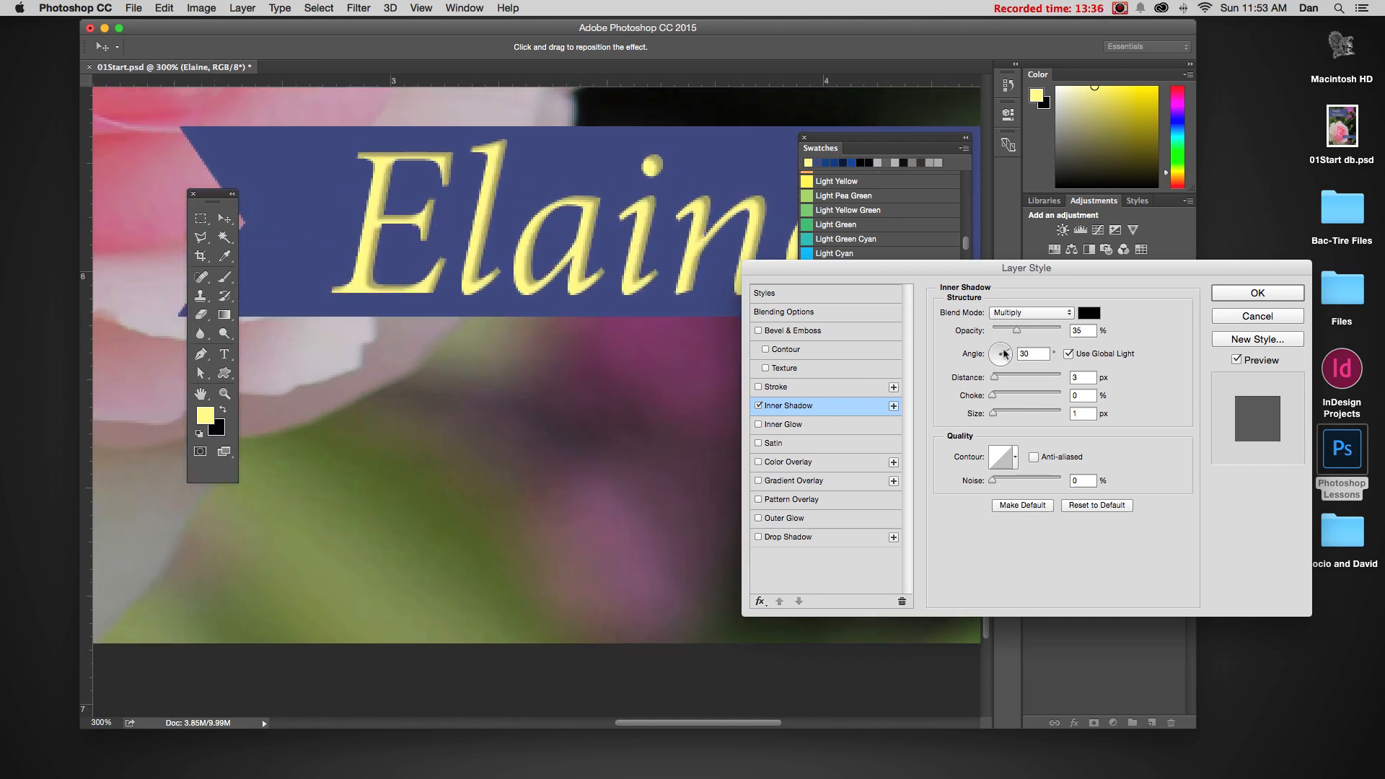
Step: Set the name text's Inner Shadow angle to 133° and opacity to 47%, and apply the layer style
{"action": "left_click_drag", "start_coordinate": [1008, 352], "coordinate": [992, 348]}
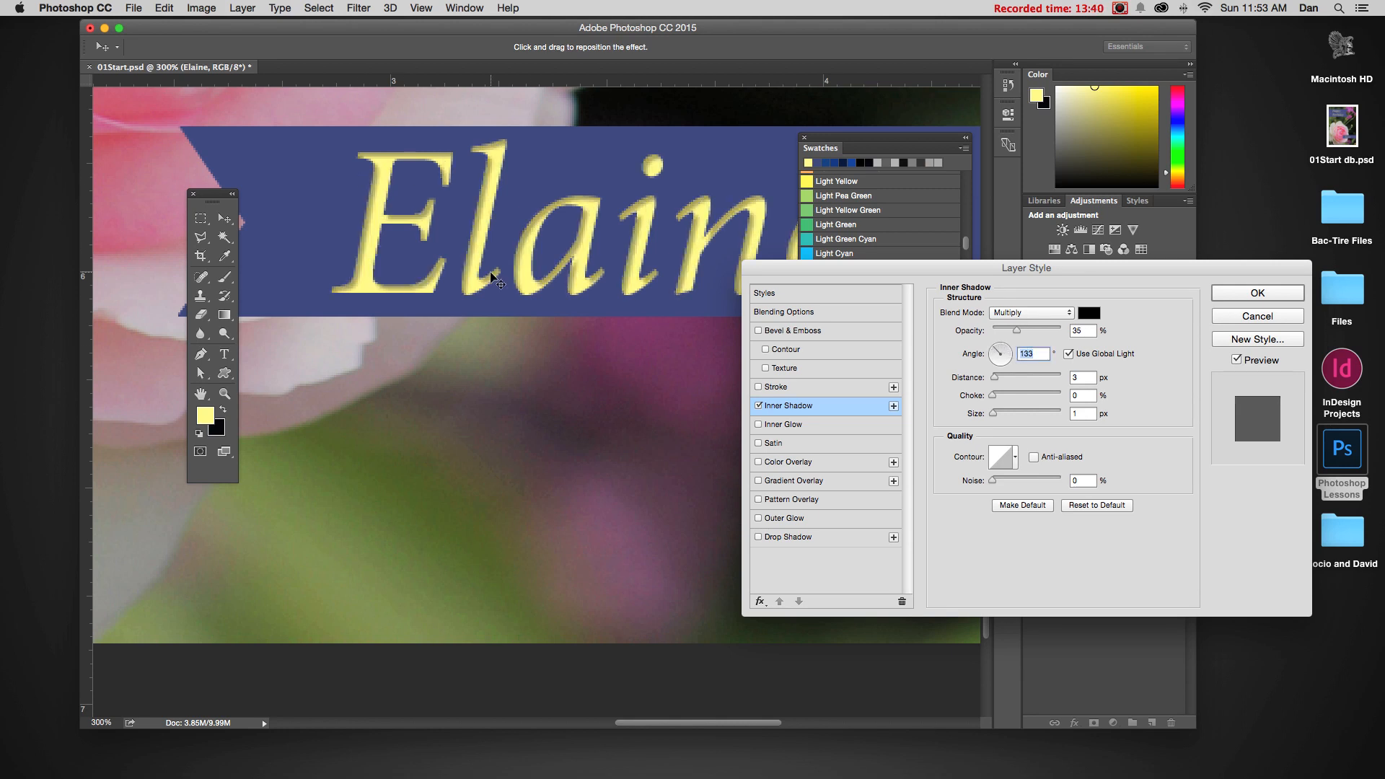
{"action": "left_click", "coordinate": [1028, 331]}
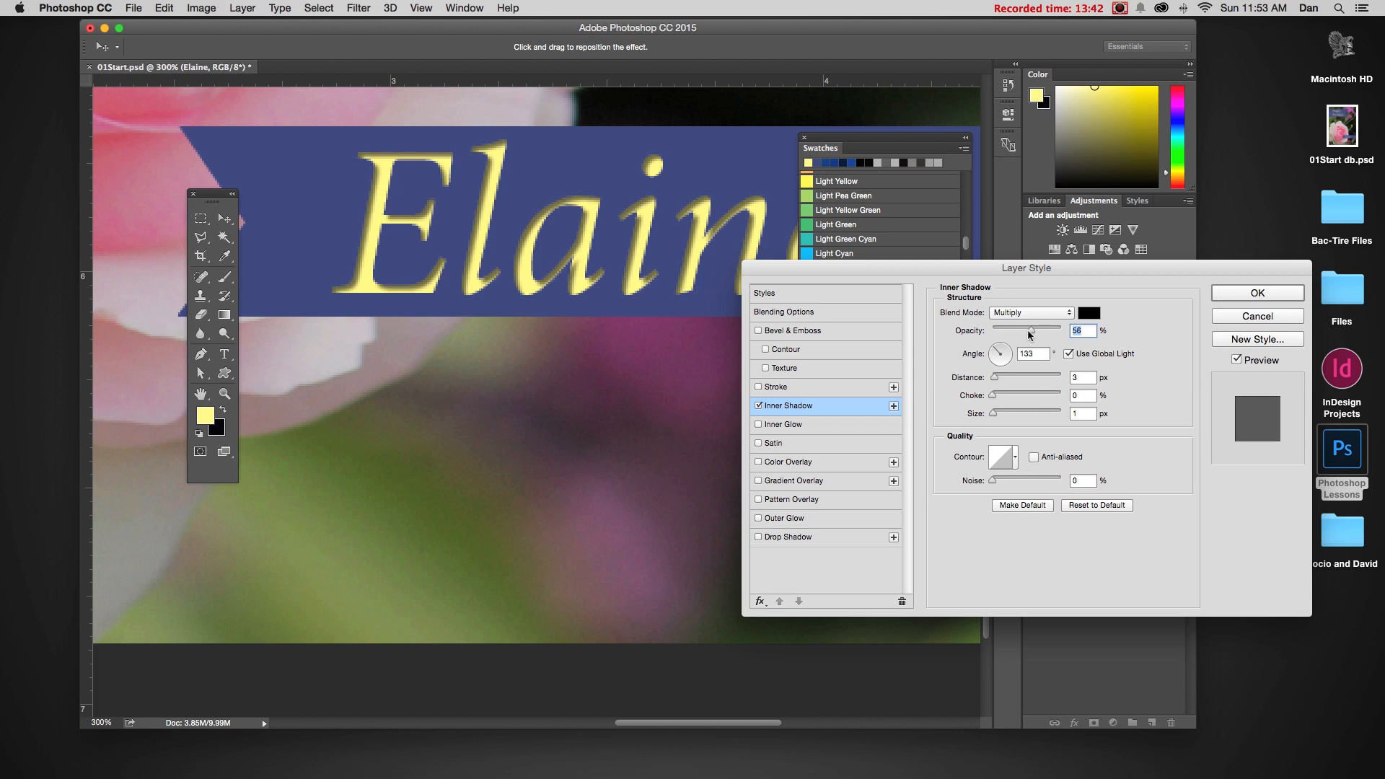
{"action": "left_click_drag", "start_coordinate": [1028, 334], "coordinate": [1022, 336]}
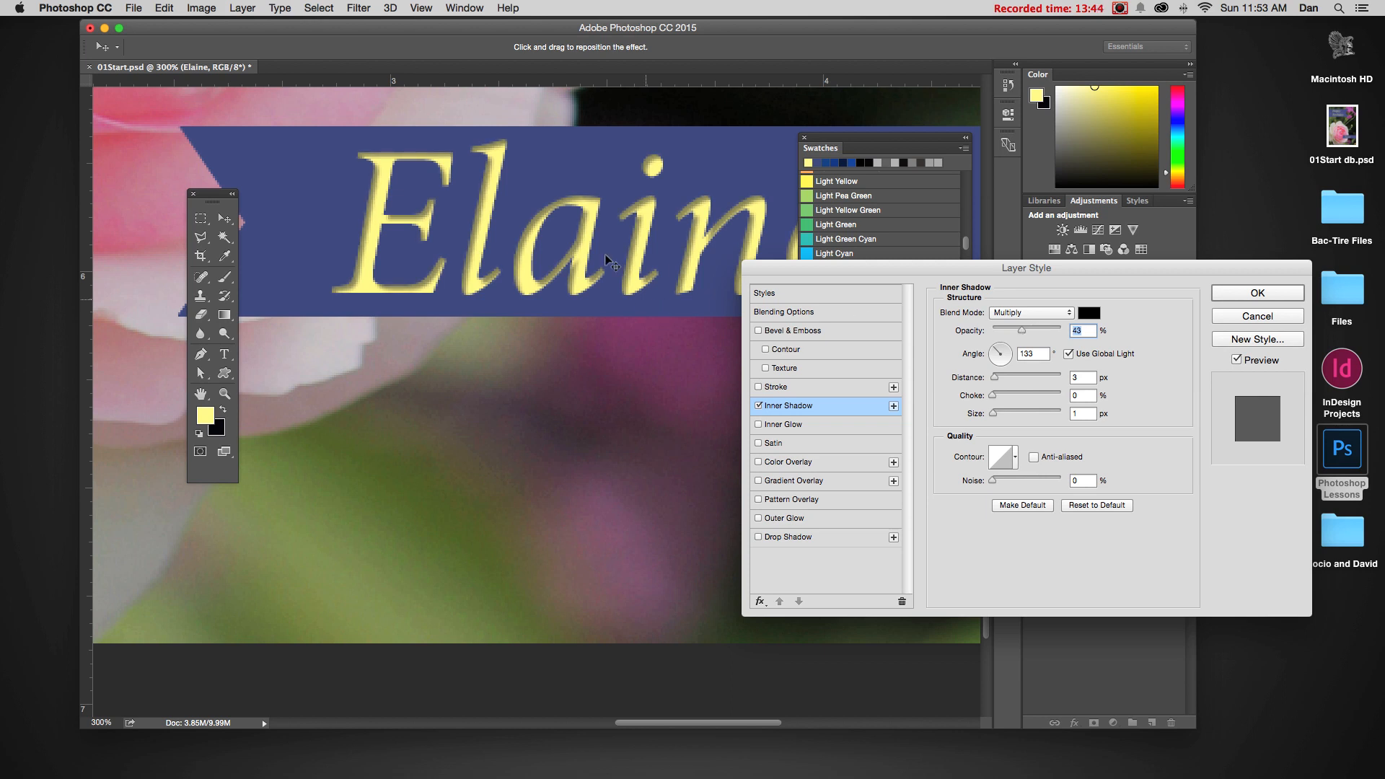
{"action": "left_click", "coordinate": [1048, 334]}
{"action": "left_click_drag", "start_coordinate": [1045, 334], "coordinate": [1027, 333]}
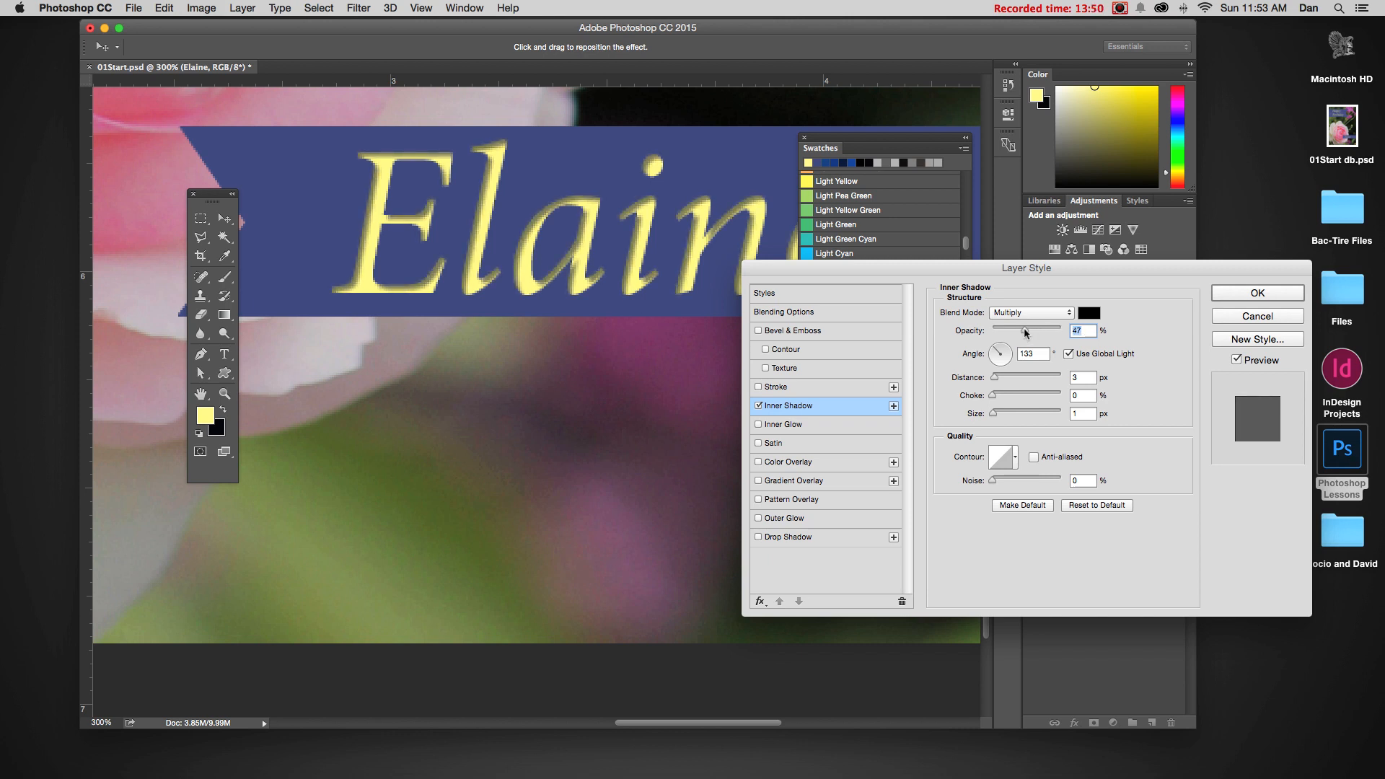
{"action": "left_click", "coordinate": [1252, 299]}
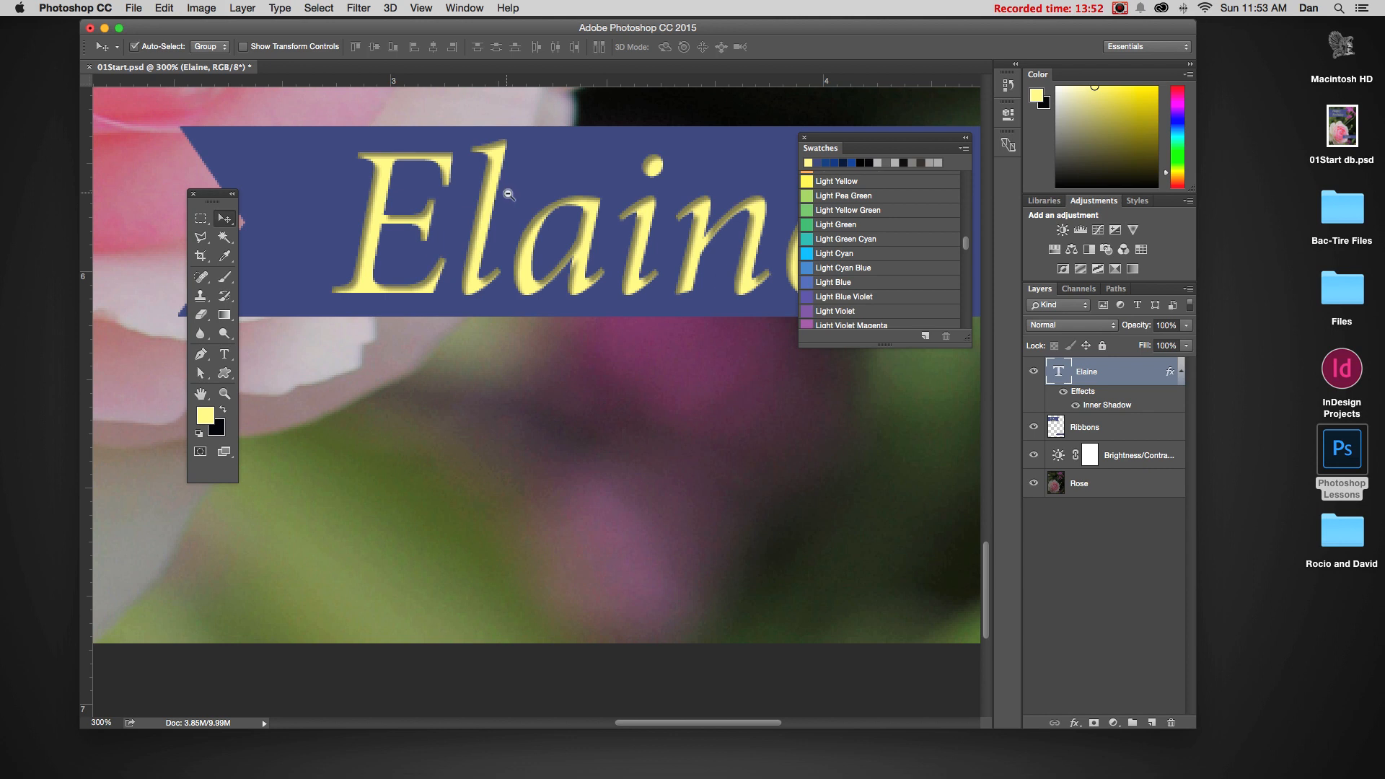
Step: View the whole card and compare the image with and without the Brightness/Contrast adjustment layer
{"action": "left_click", "coordinate": [534, 198], "text": "alt"}
{"action": "left_click", "coordinate": [544, 200], "text": "alt"}
{"action": "left_click", "coordinate": [544, 200], "text": "alt"}
{"action": "scroll", "coordinate": [535, 319], "scroll_direction": "up", "scroll_amount": 6}
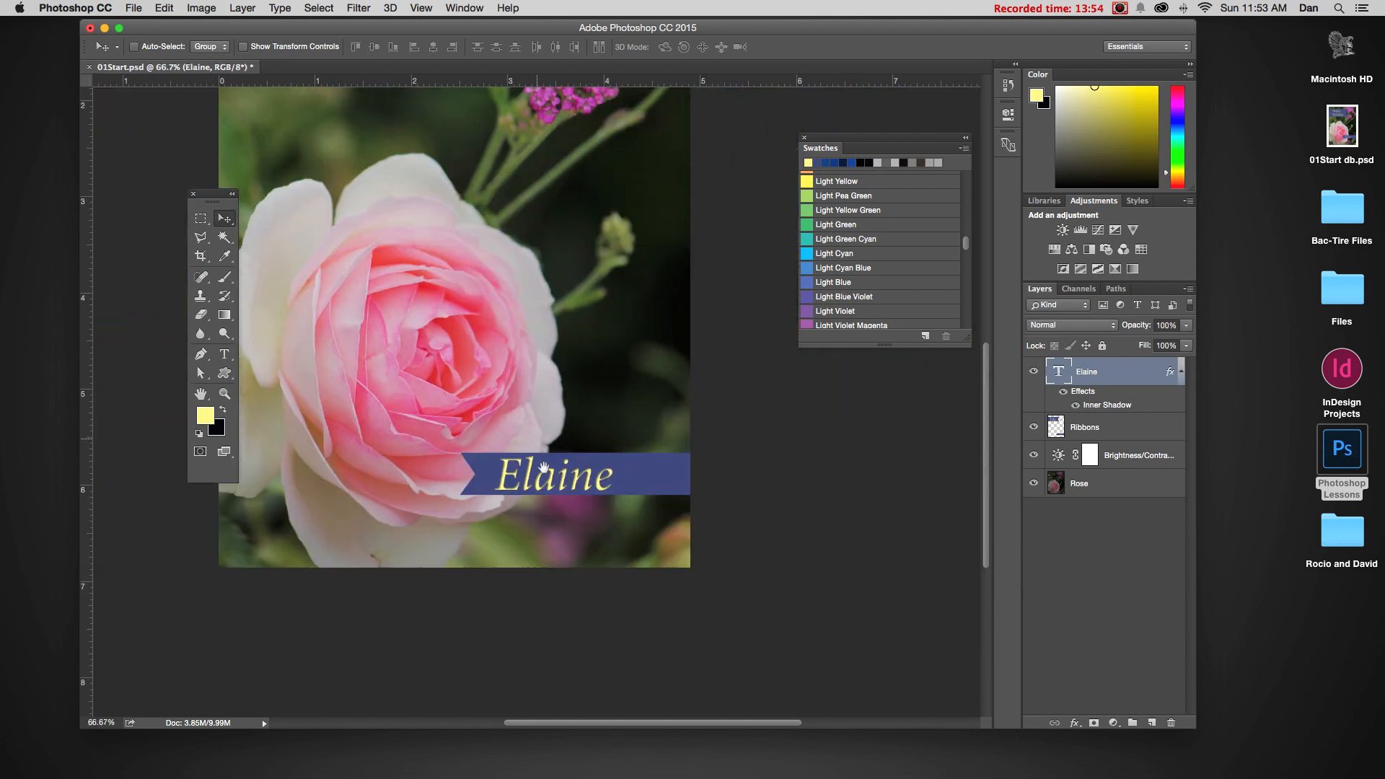
{"action": "left_click", "coordinate": [540, 398], "text": "alt"}
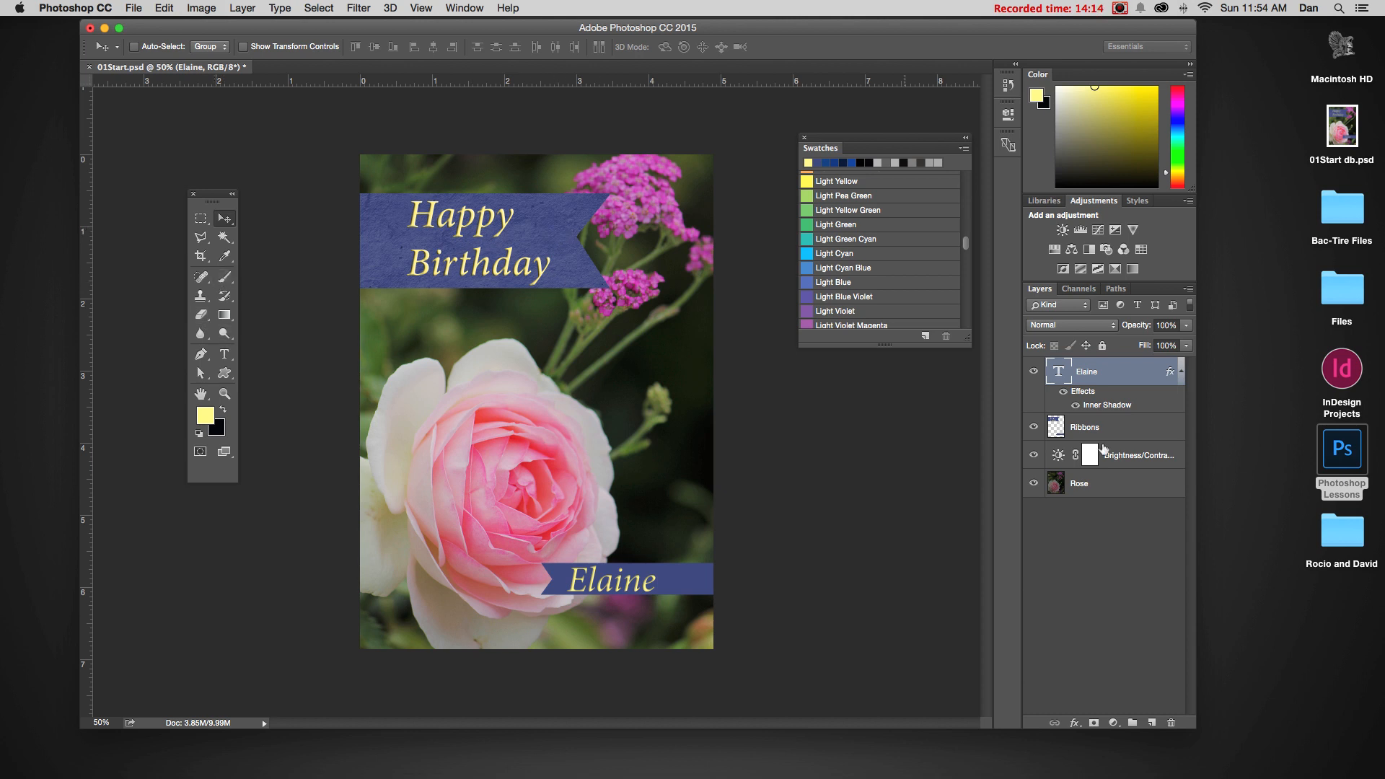
{"action": "left_click", "coordinate": [1138, 456]}
{"action": "left_click", "coordinate": [1034, 457]}
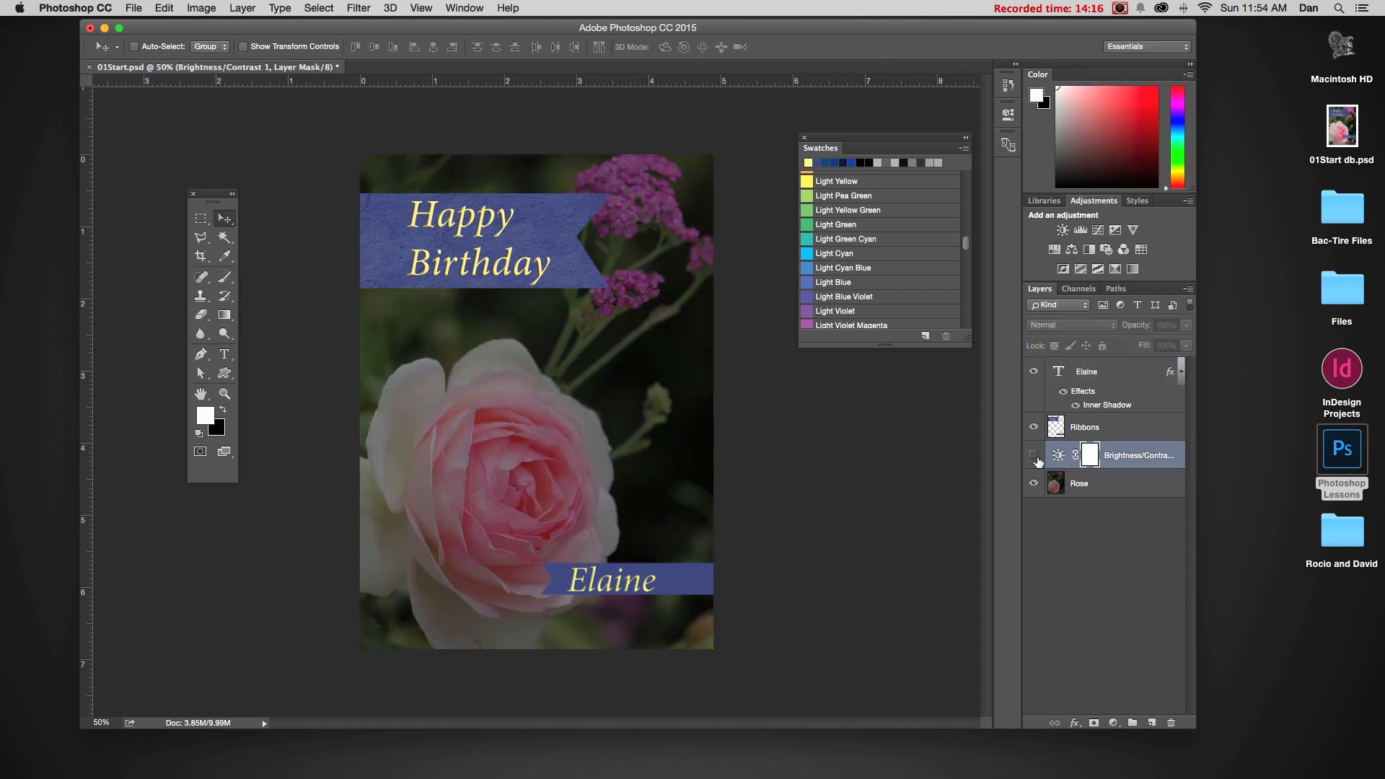
{"action": "left_click", "coordinate": [1035, 457]}
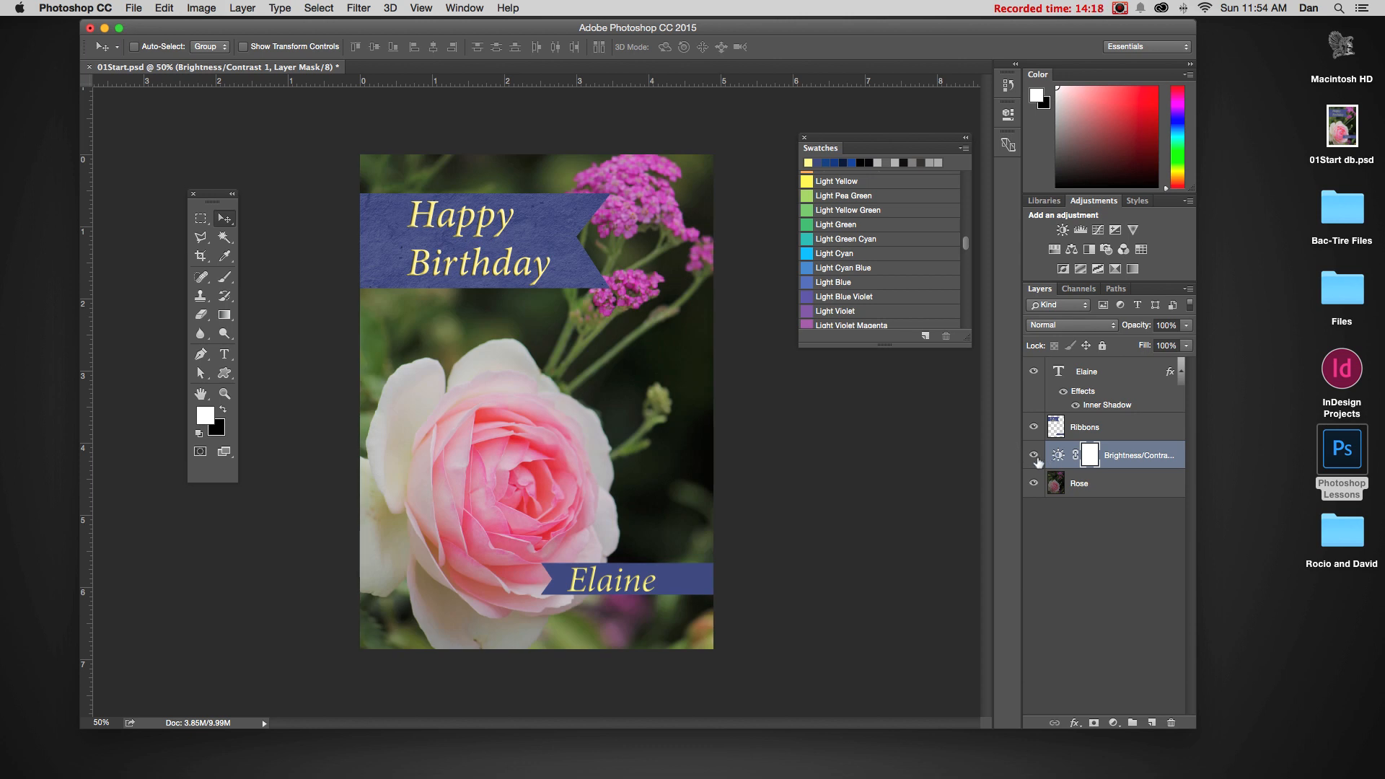
{"action": "left_click", "coordinate": [1035, 456]}
{"action": "left_click", "coordinate": [1034, 456]}
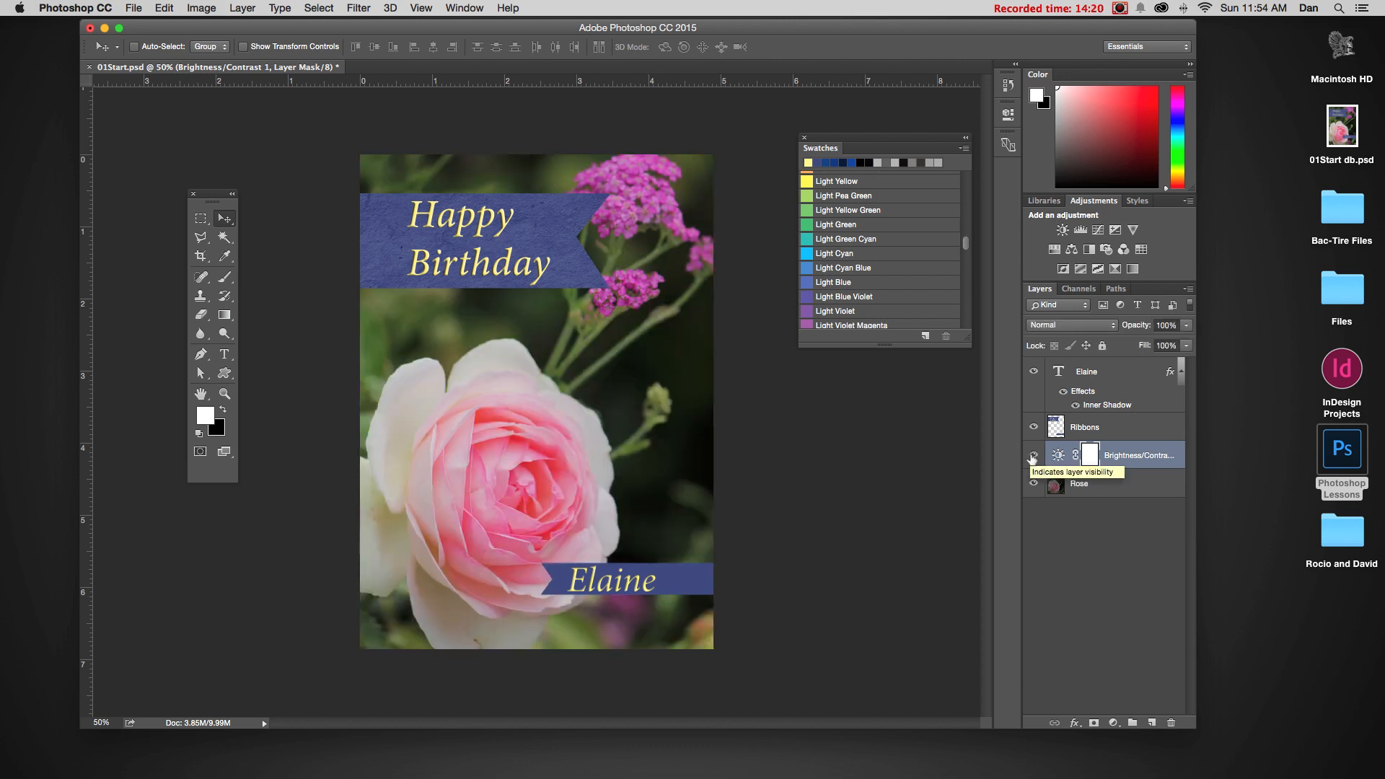
Step: Move the floating Swatches panel closer to the card and shift the application window slightly down and to the right
{"action": "left_click_drag", "start_coordinate": [857, 148], "coordinate": [816, 204]}
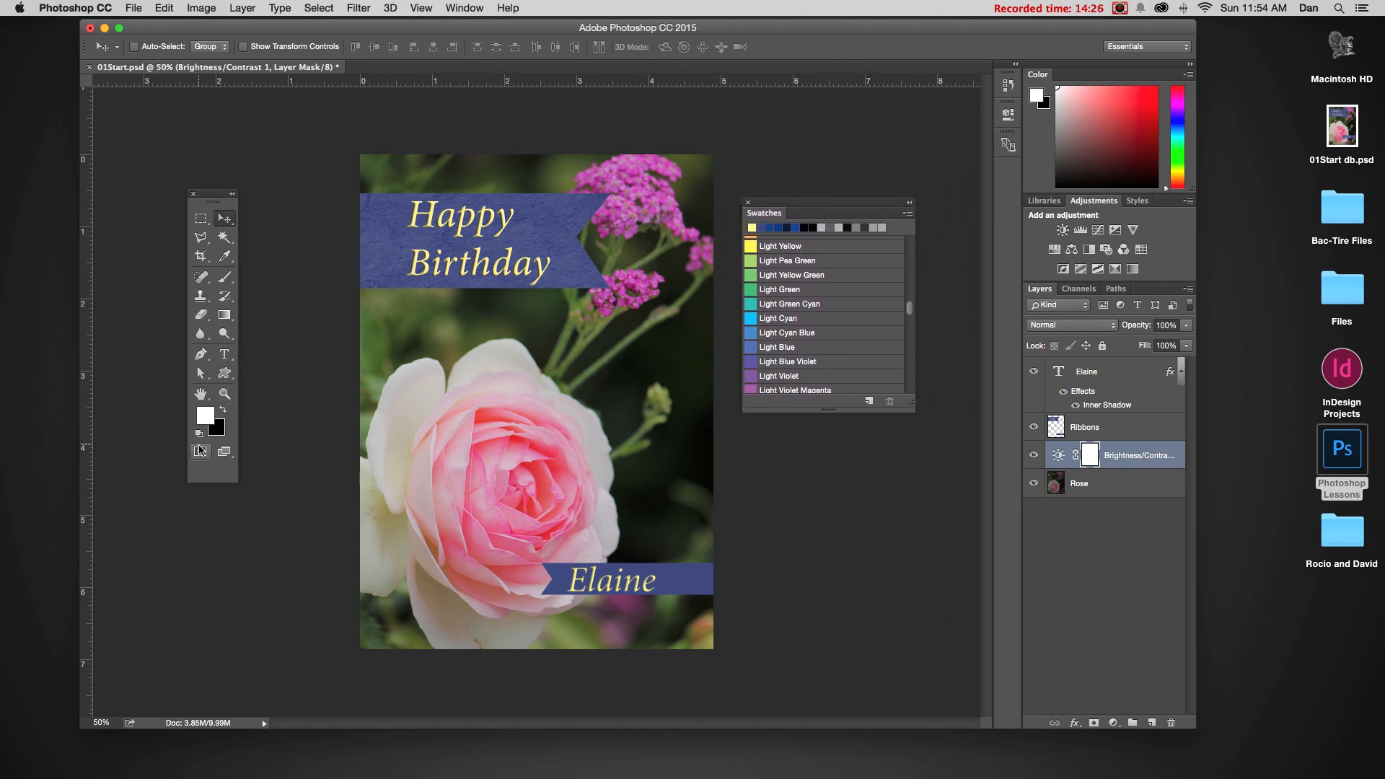
{"action": "left_click_drag", "start_coordinate": [794, 29], "coordinate": [823, 45]}
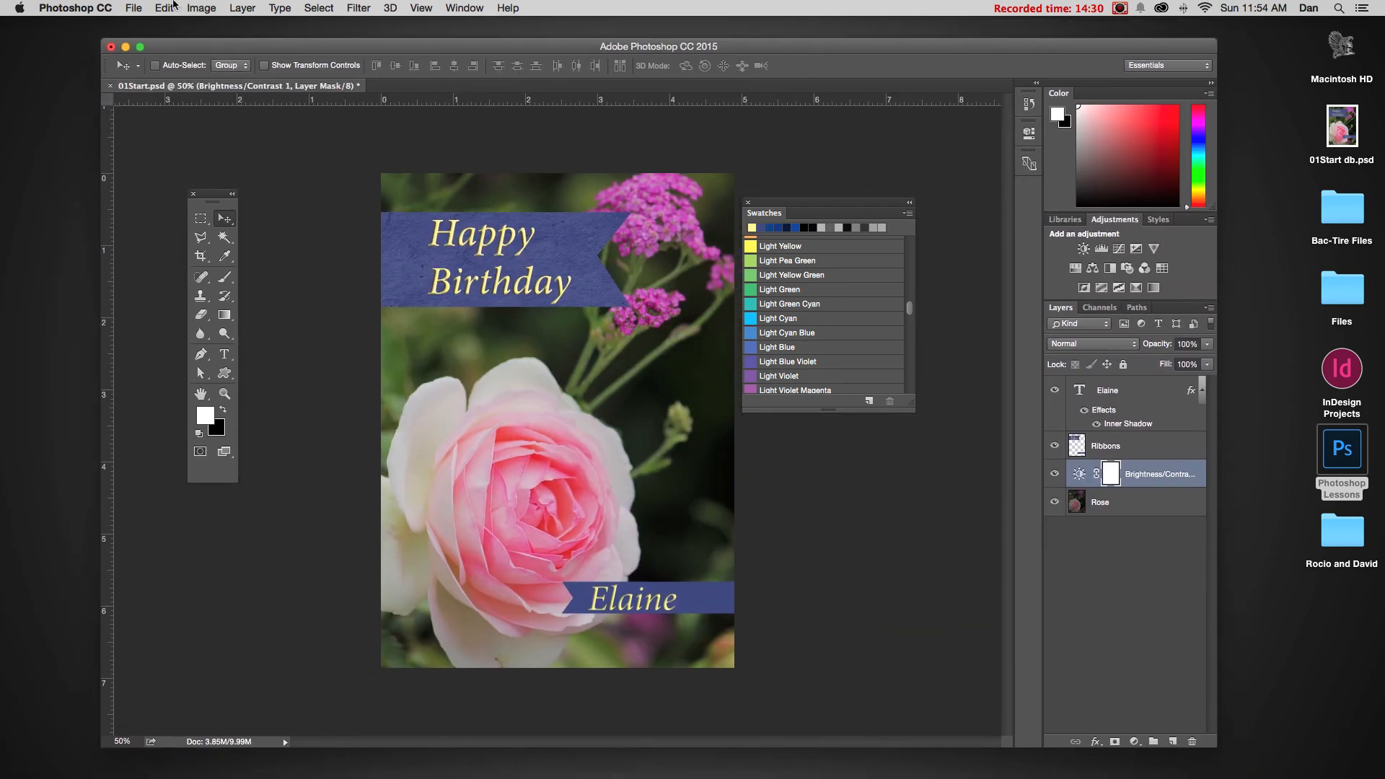
Step: Save the document under the new name 01Start db.psd in Photoshop format in the desktop's Files folder
{"action": "left_click", "coordinate": [132, 8]}
{"action": "left_click", "coordinate": [159, 158]}
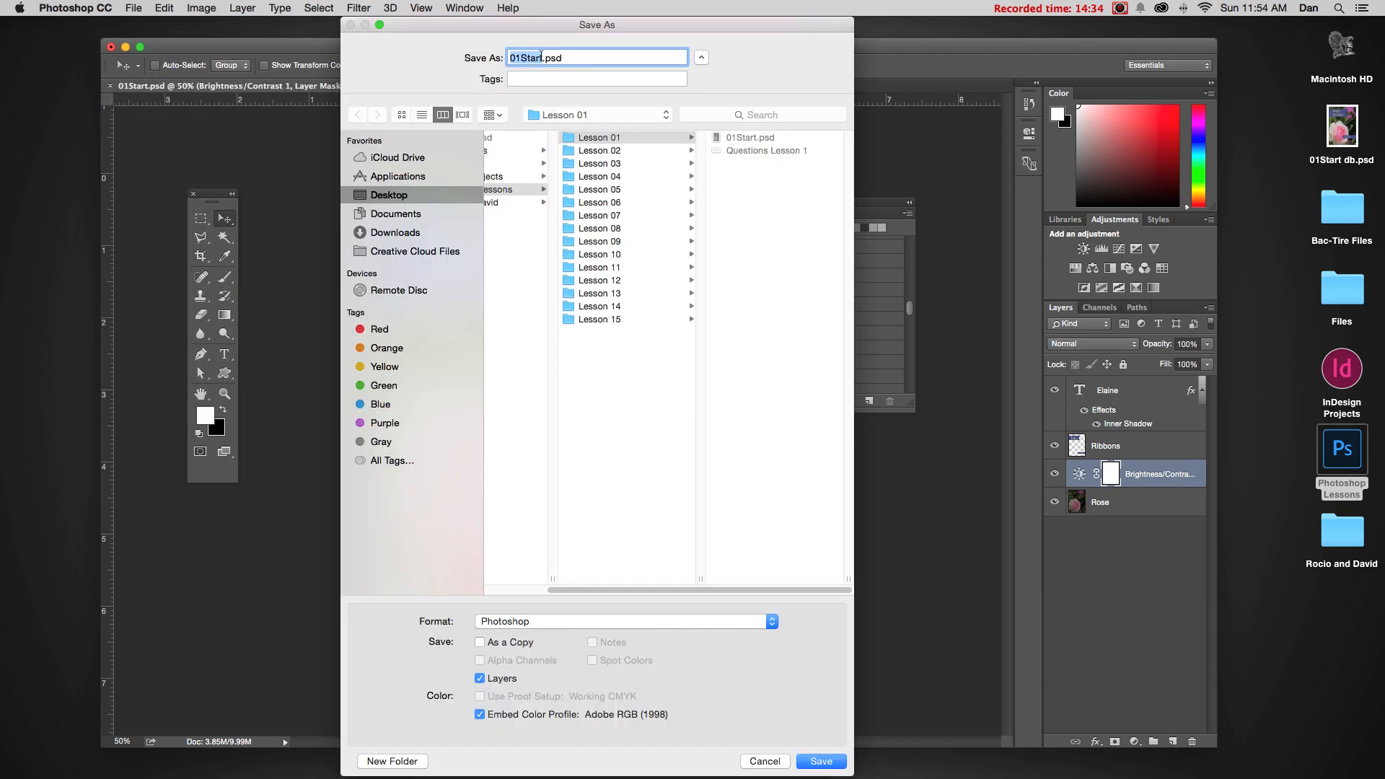
{"action": "left_click", "coordinate": [541, 56]}
{"action": "type", "text": "db"}
{"action": "scroll", "coordinate": [510, 275], "scroll_direction": "left", "scroll_amount": 2}
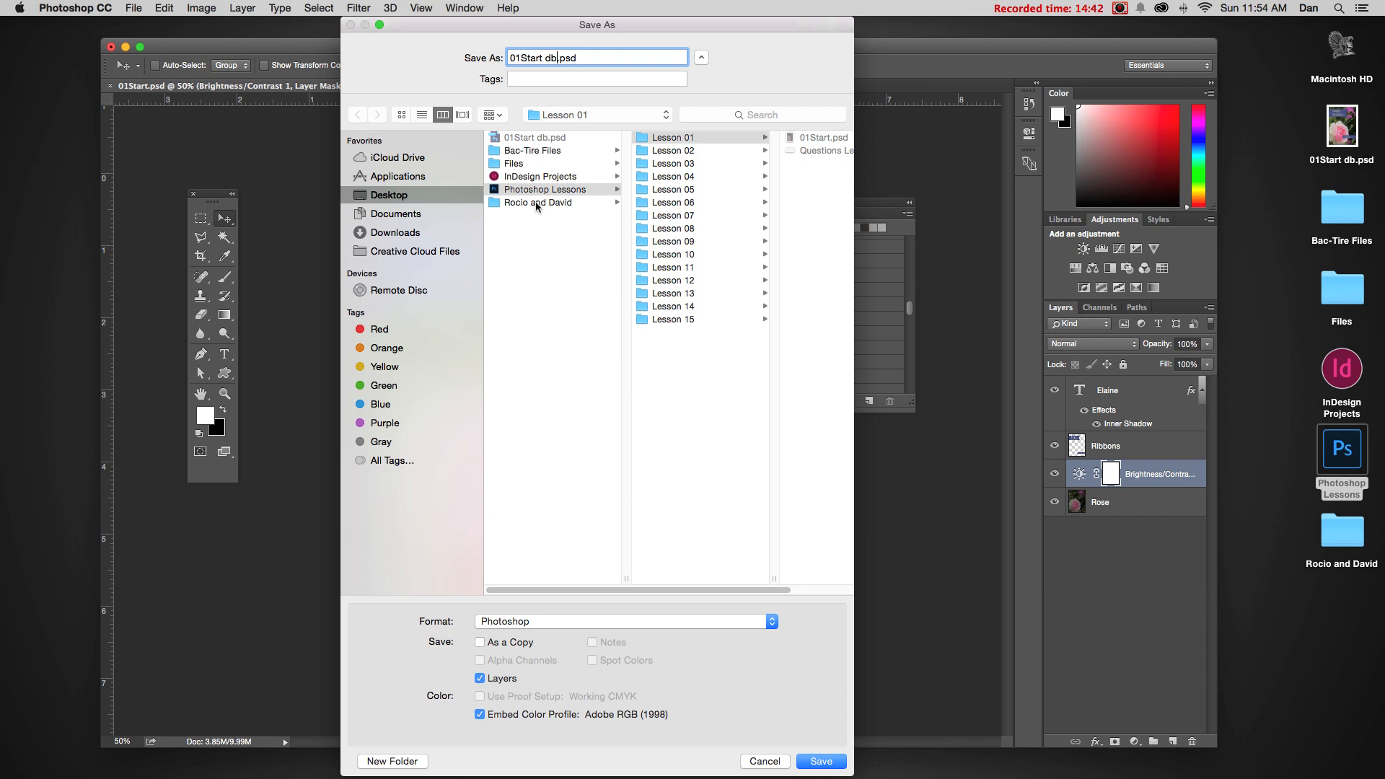
{"action": "left_click", "coordinate": [533, 161]}
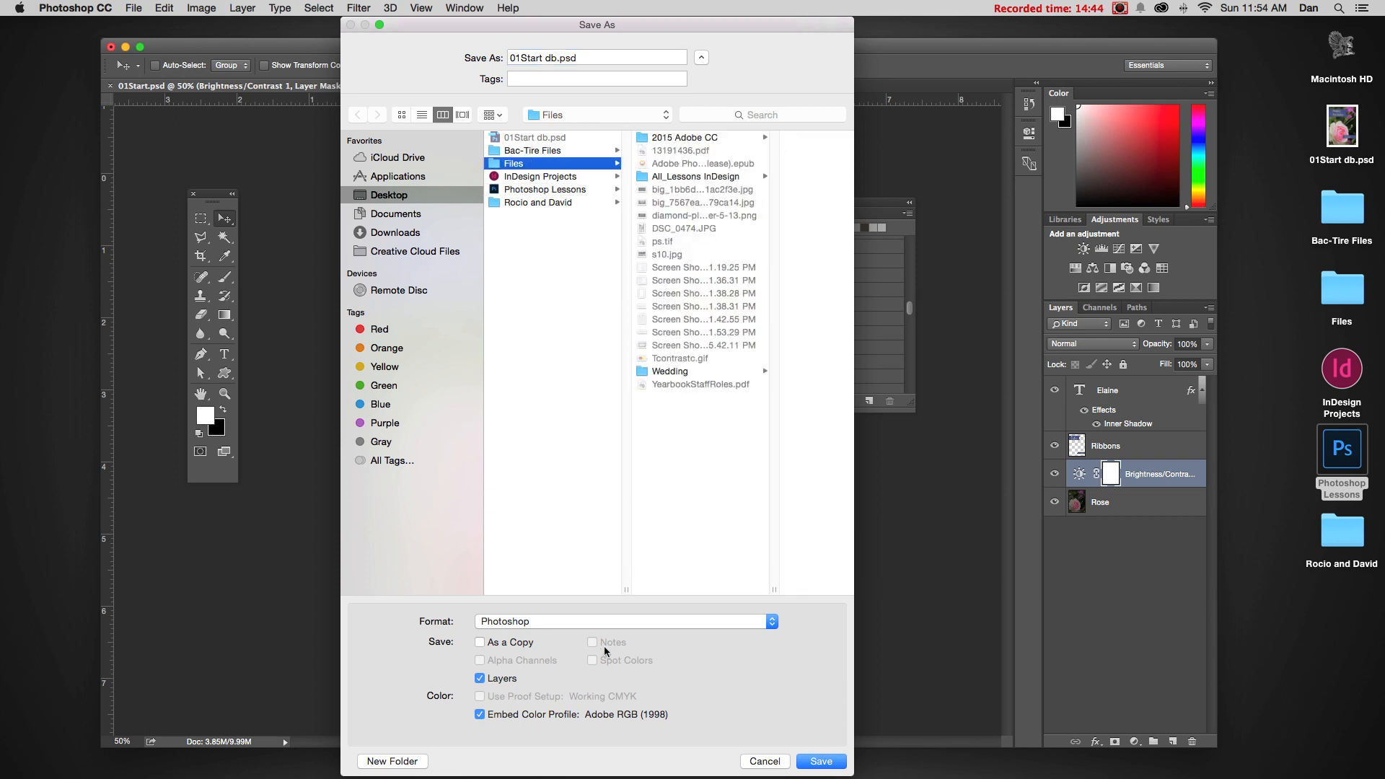
{"action": "left_click", "coordinate": [834, 759]}
{"action": "left_click", "coordinate": [857, 329]}
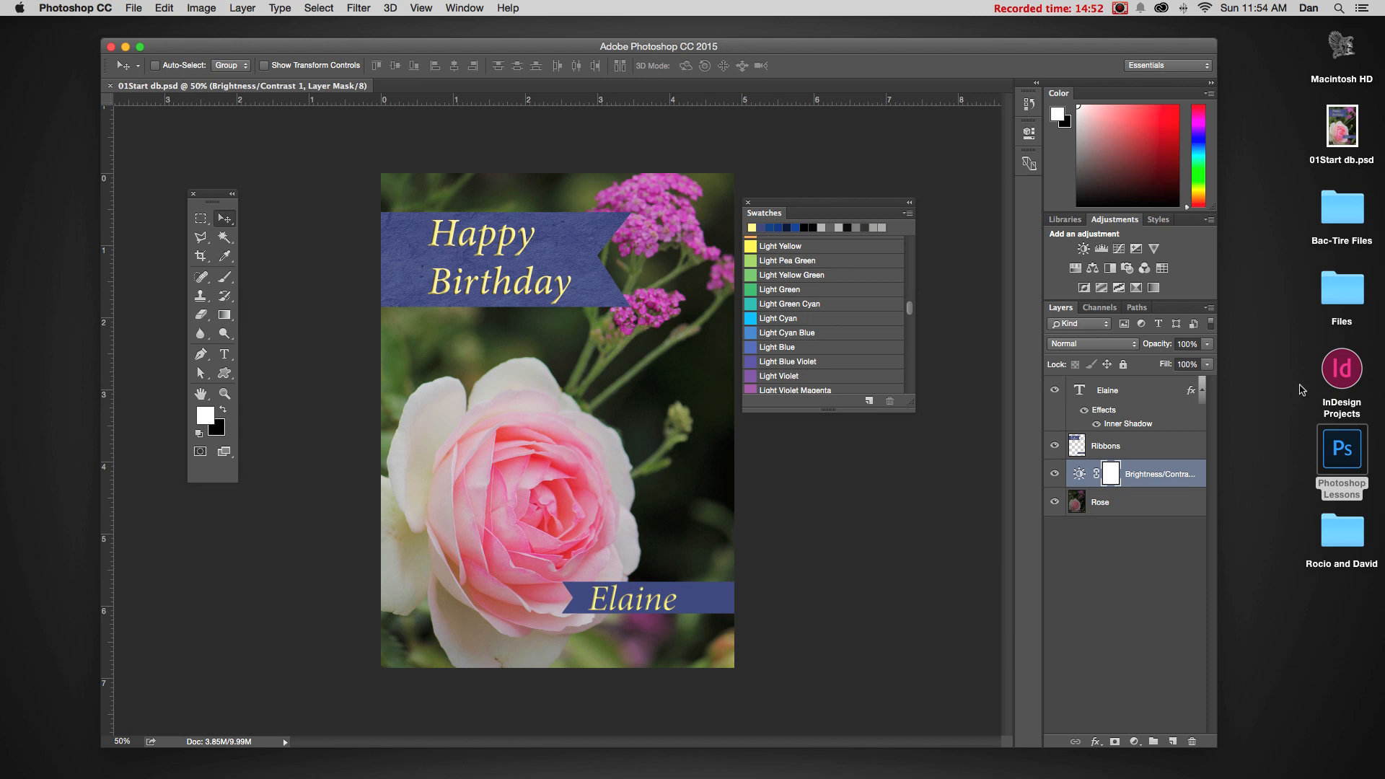
Step: Switch to Finder and preview the Questions Lesson 1 file in the Lesson 01 folder to read its review questions
{"action": "double_click", "coordinate": [1339, 451]}
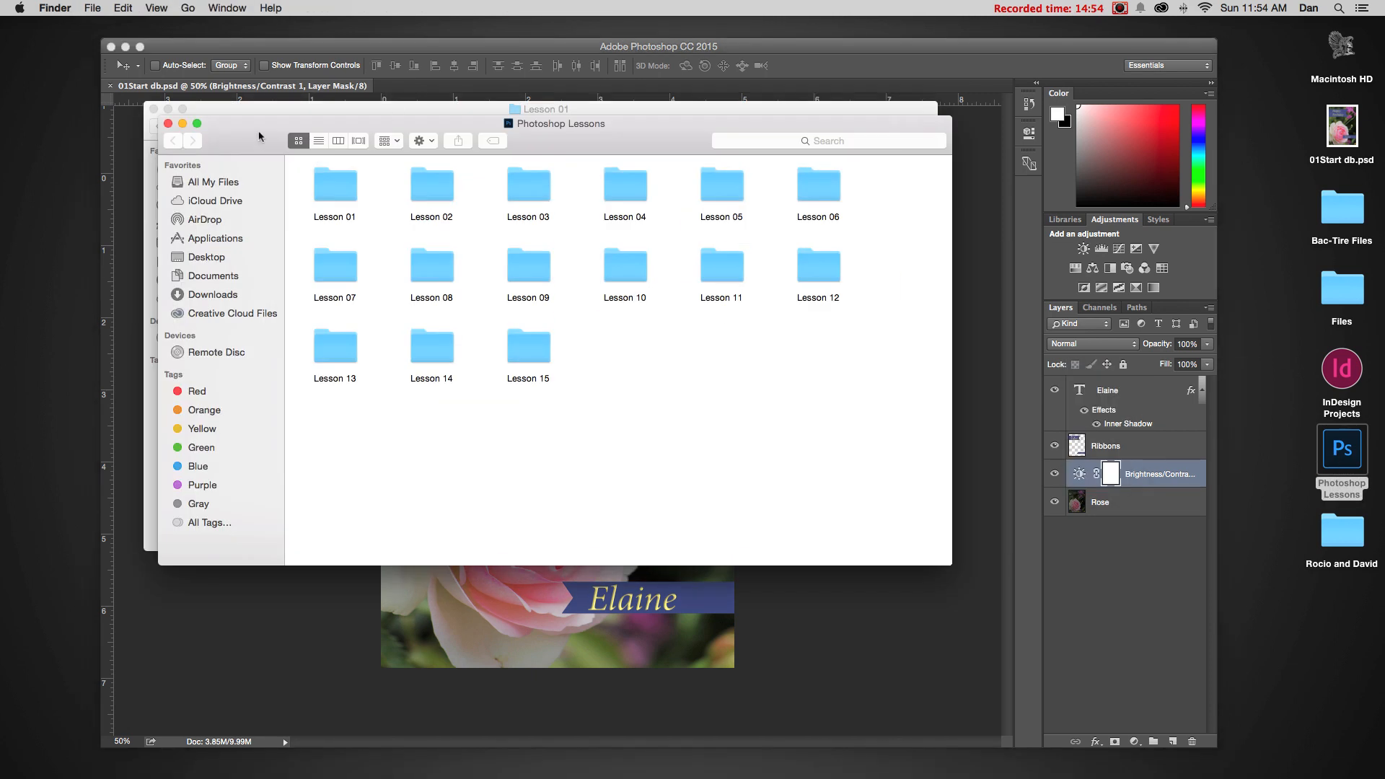
{"action": "left_click", "coordinate": [168, 124]}
{"action": "left_click_drag", "start_coordinate": [330, 110], "coordinate": [511, 124]}
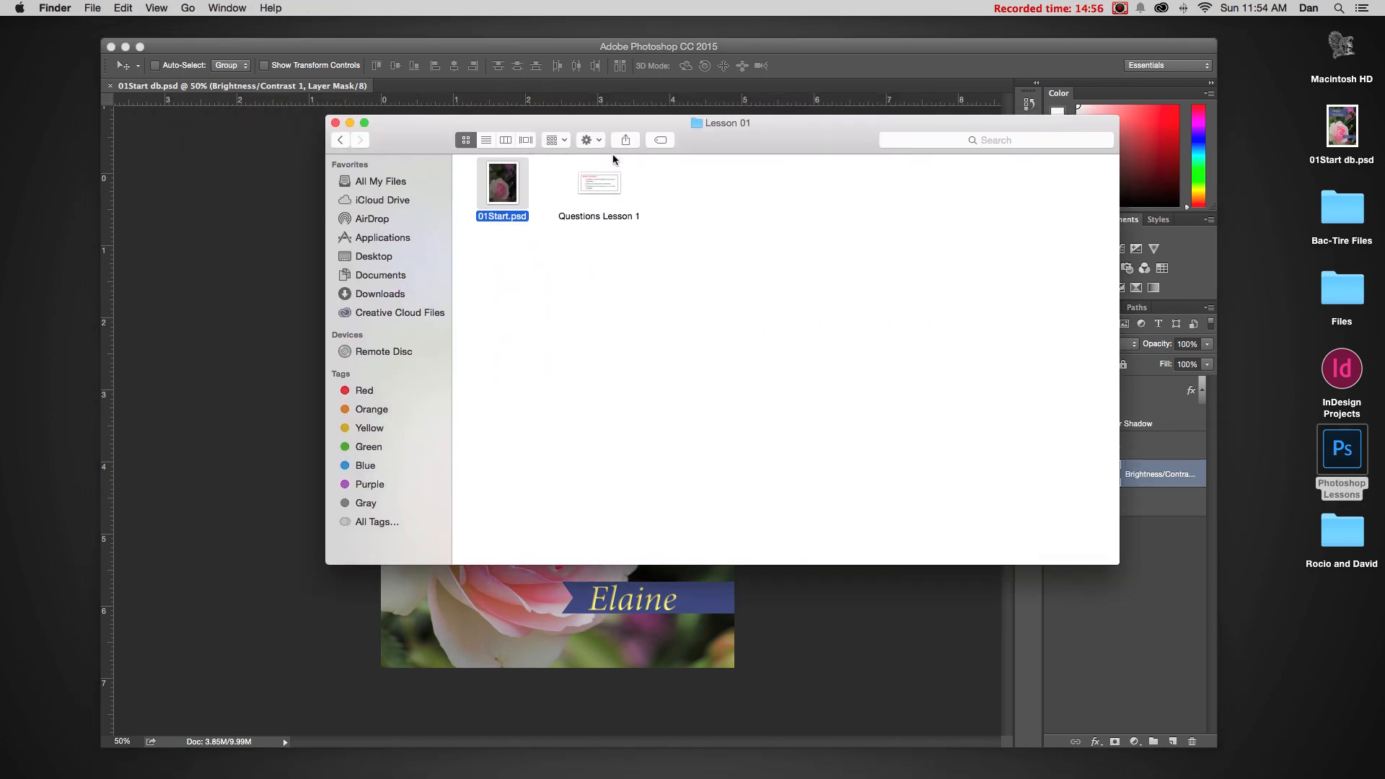
{"action": "left_click", "coordinate": [588, 185]}
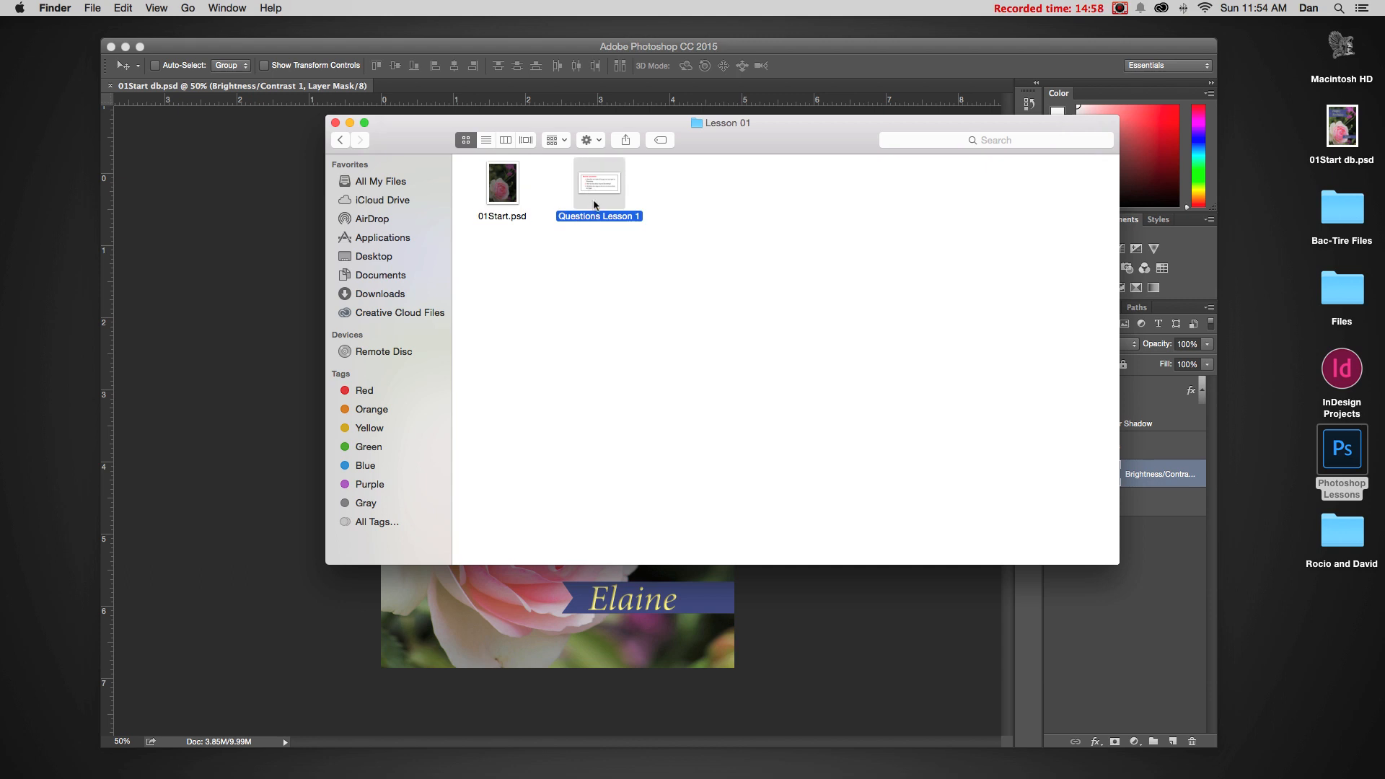
{"action": "key", "text": "space"}
{"action": "left_click_drag", "start_coordinate": [648, 53], "coordinate": [807, 147]}
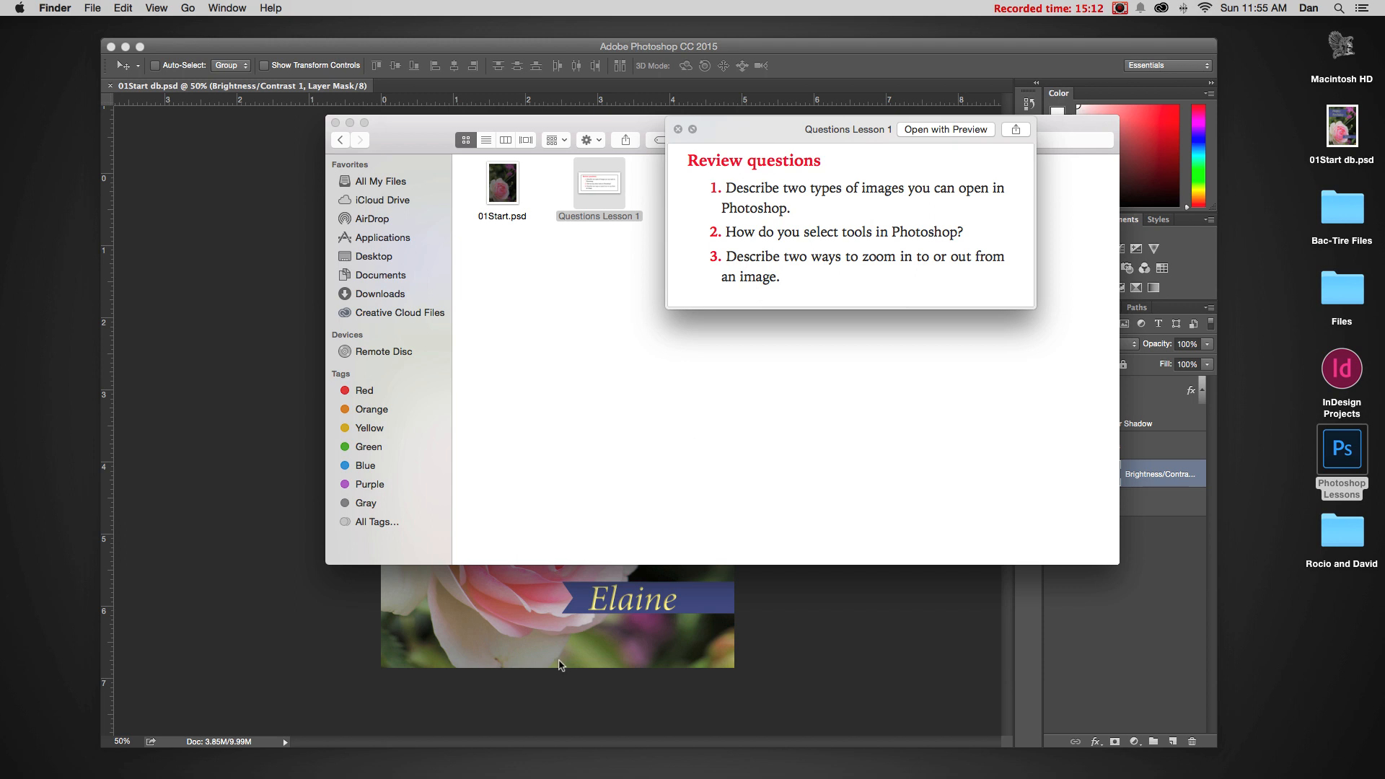
{"action": "mouse_move", "coordinate": [490, 776]}
{"action": "left_click", "coordinate": [678, 129]}
{"action": "left_click", "coordinate": [335, 124]}
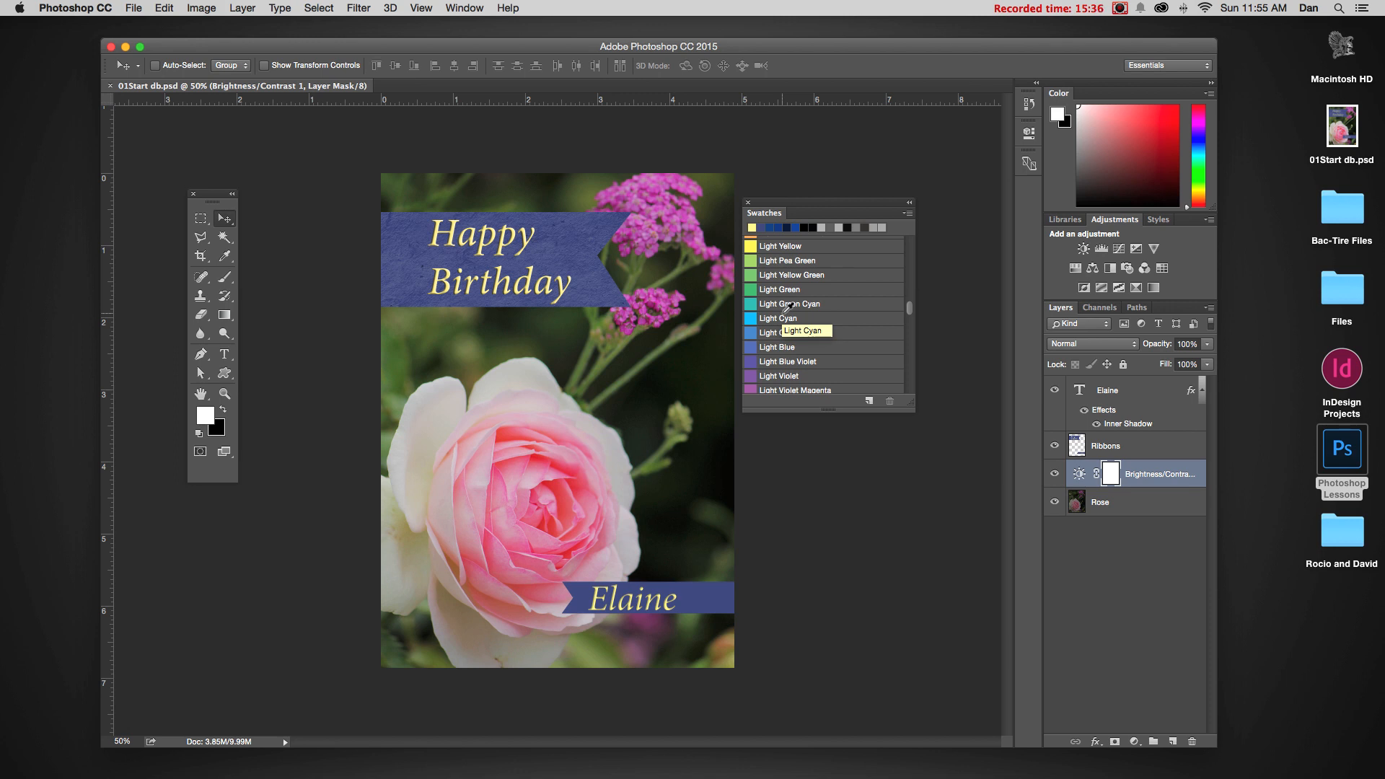
{"action": "mouse_move", "coordinate": [404, 778]}
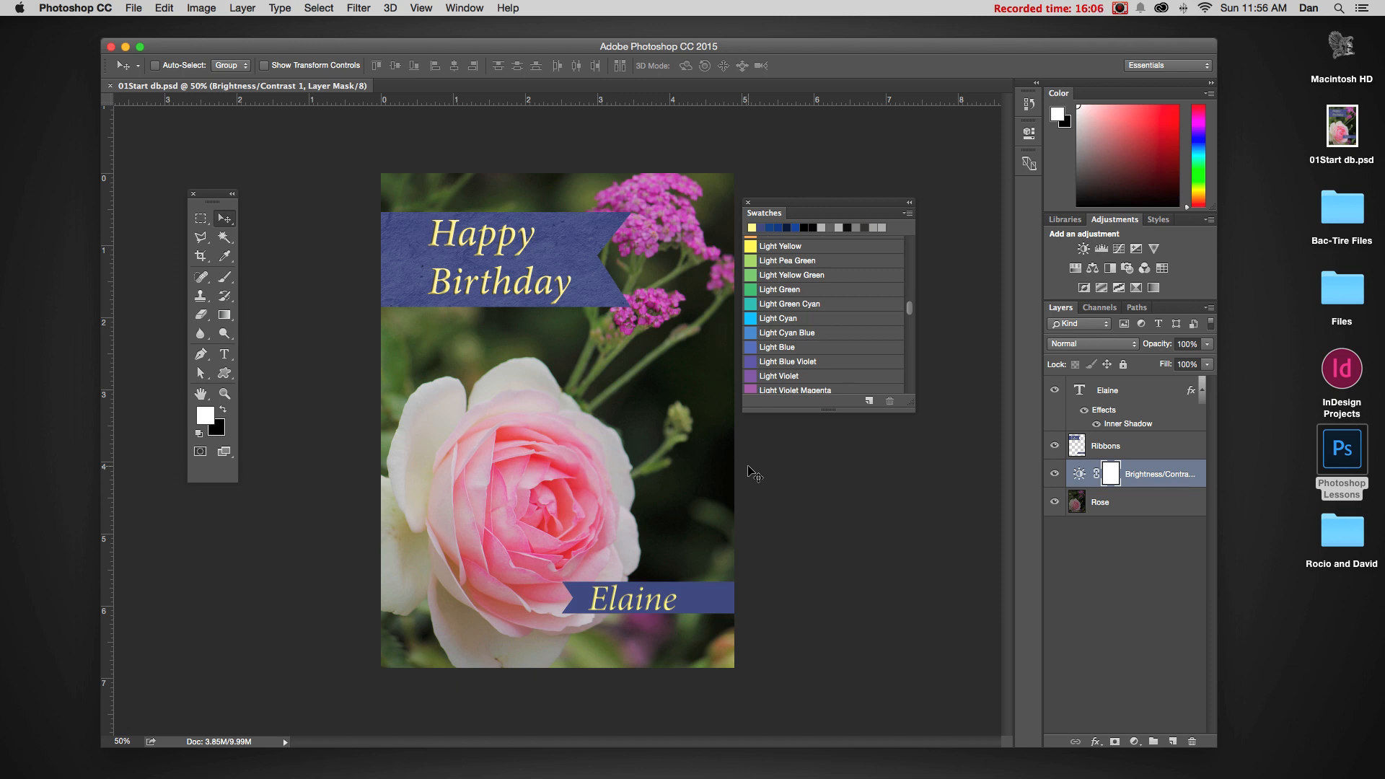
{"action": "mouse_move", "coordinate": [585, 777]}
{"action": "left_click", "coordinate": [1119, 8]}
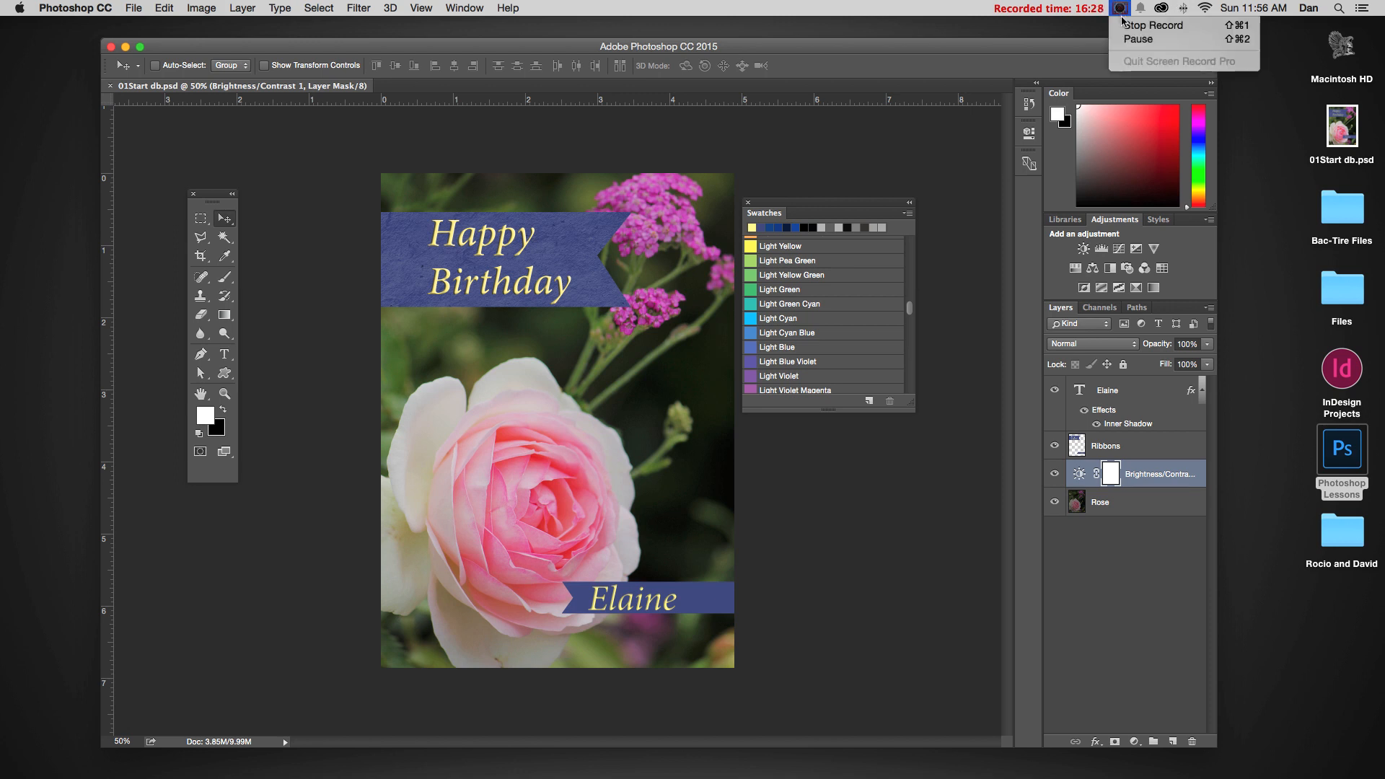